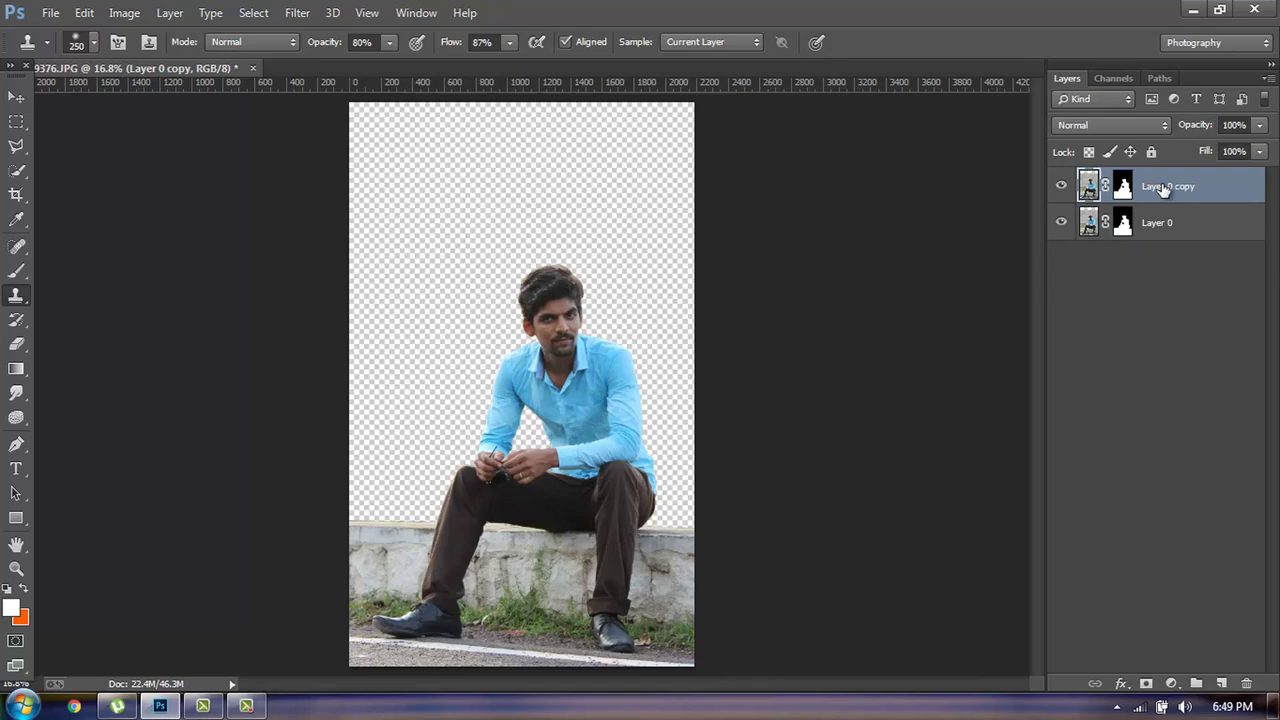
# Apply Layer 0 copy's mask and lift the man's shadows 52% with Shadows/Highlights.
pyautogui.rightClick(1123, 188)
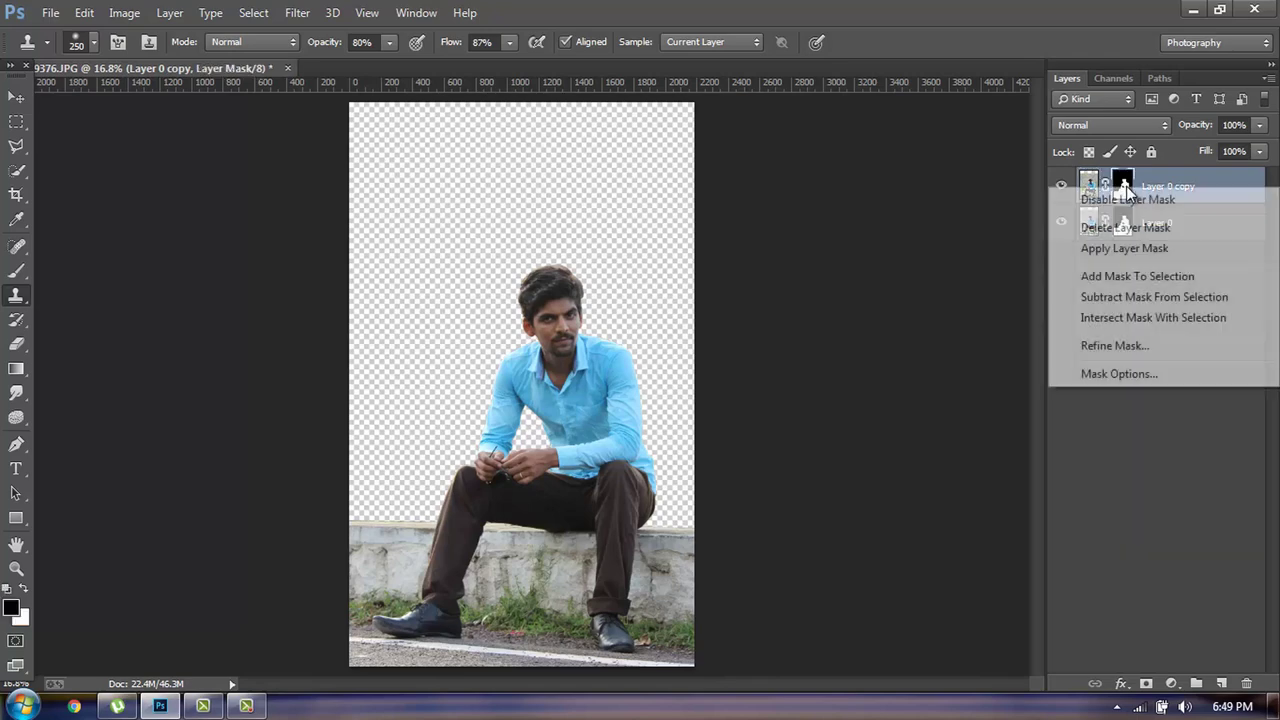
pyautogui.click(1104, 248)
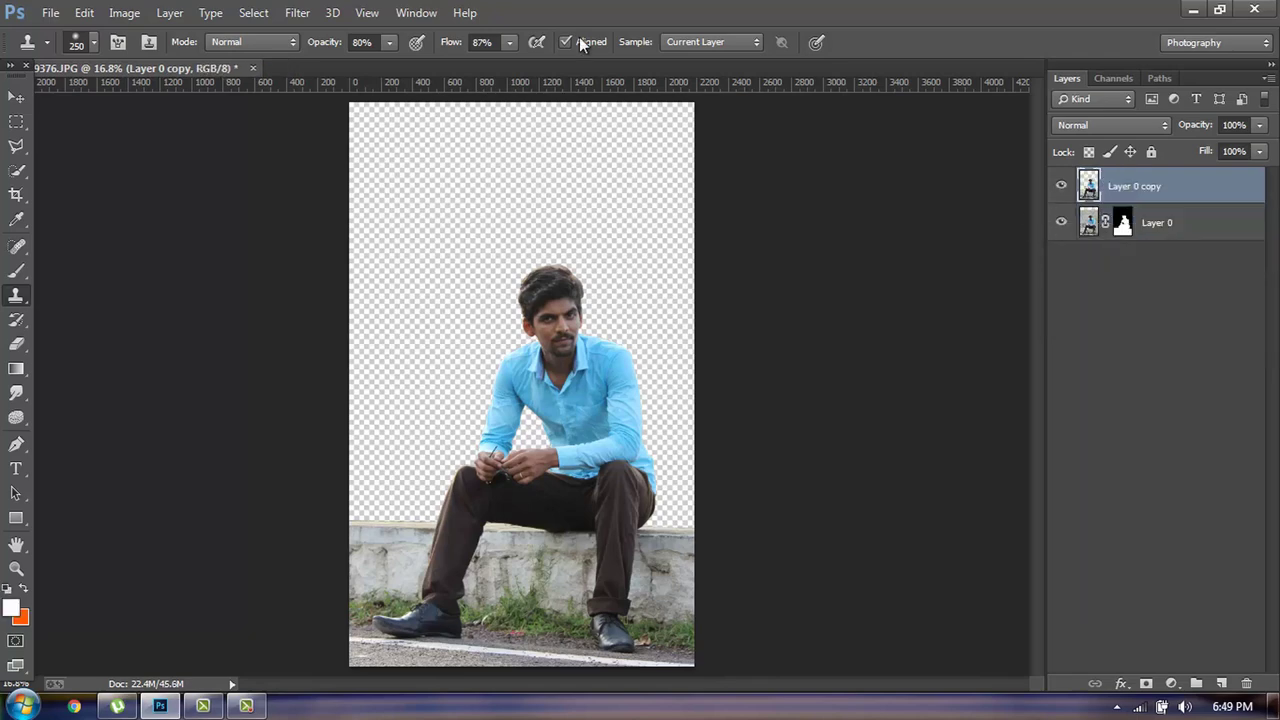
pyautogui.click(122, 13)
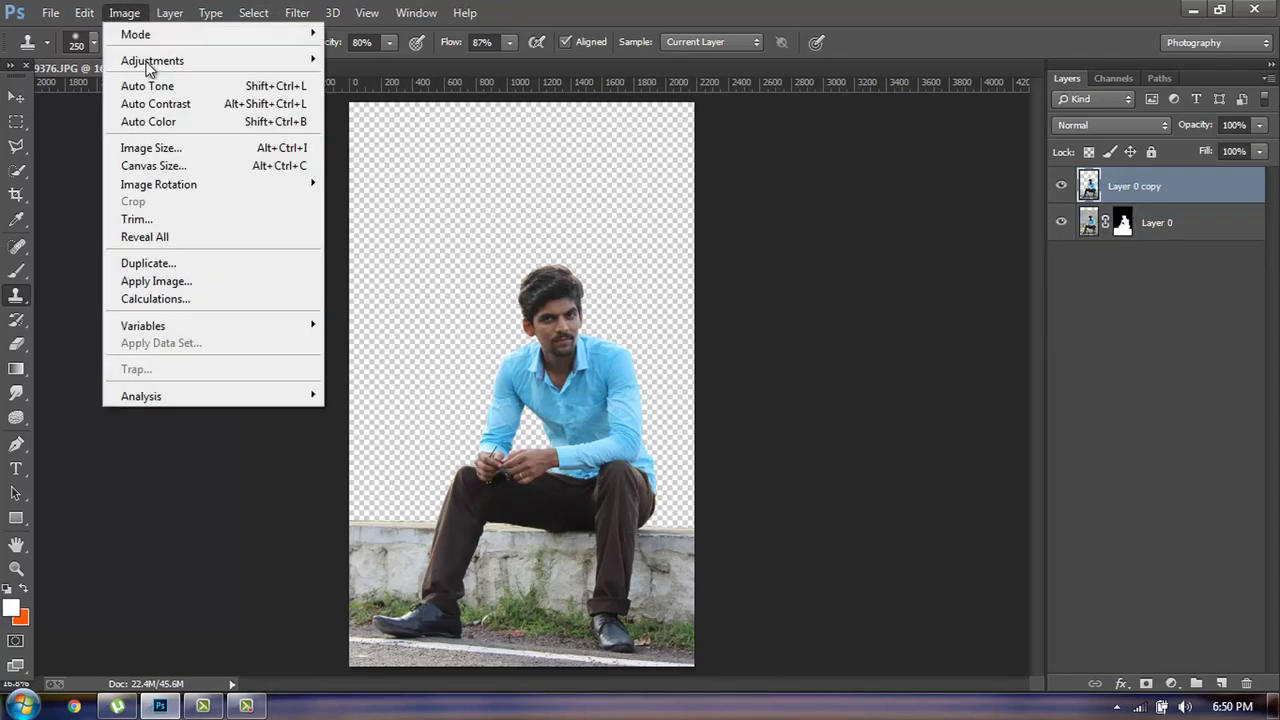
pyautogui.moveTo(152, 60)
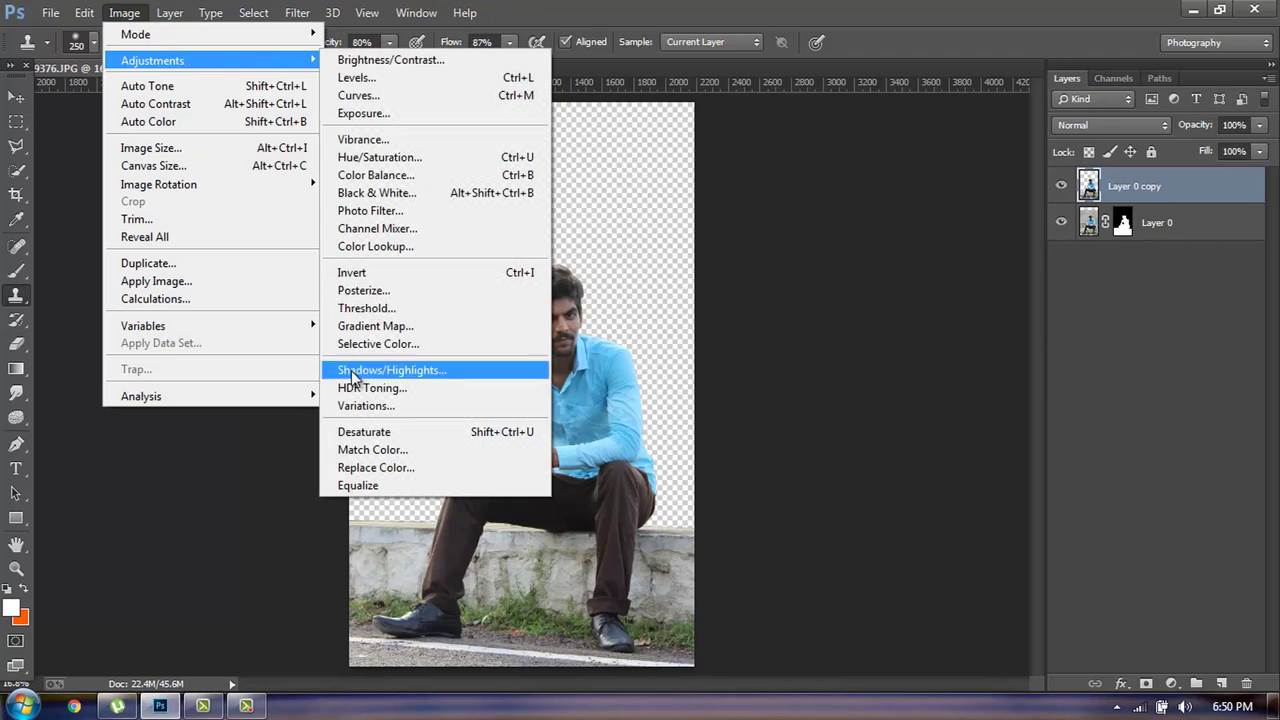
pyautogui.click(400, 370)
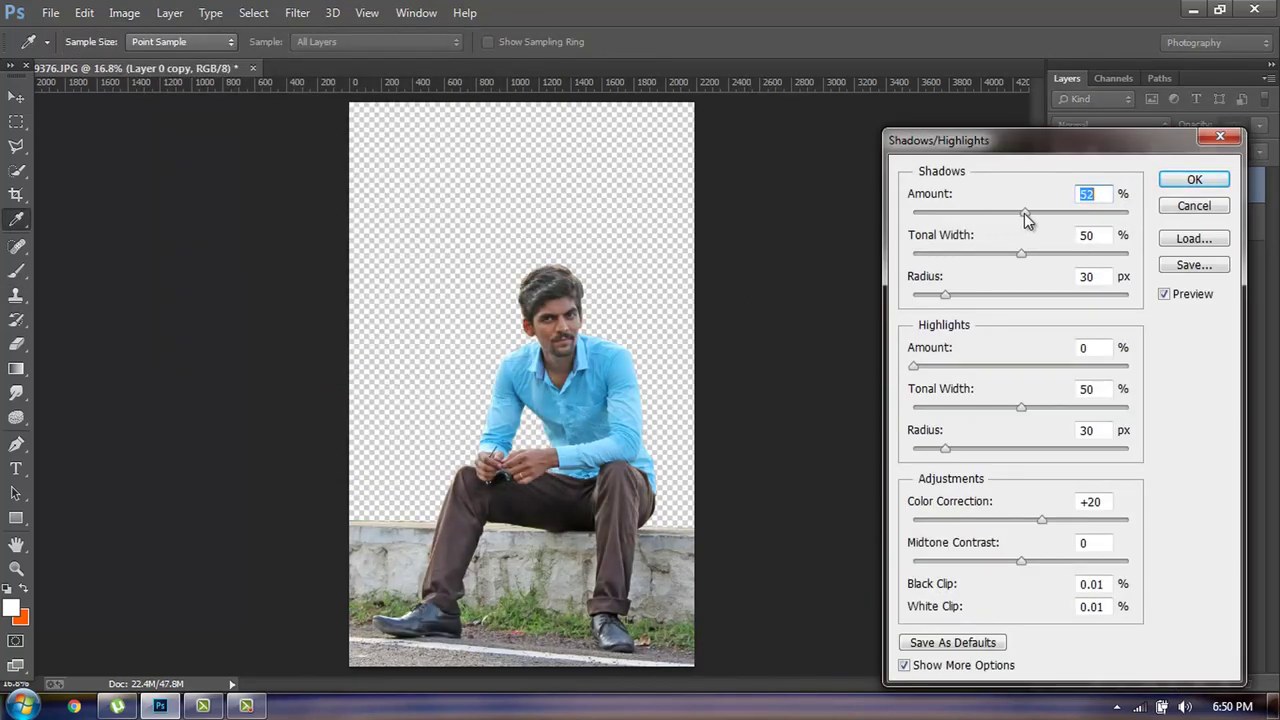
pyautogui.click(1167, 179)
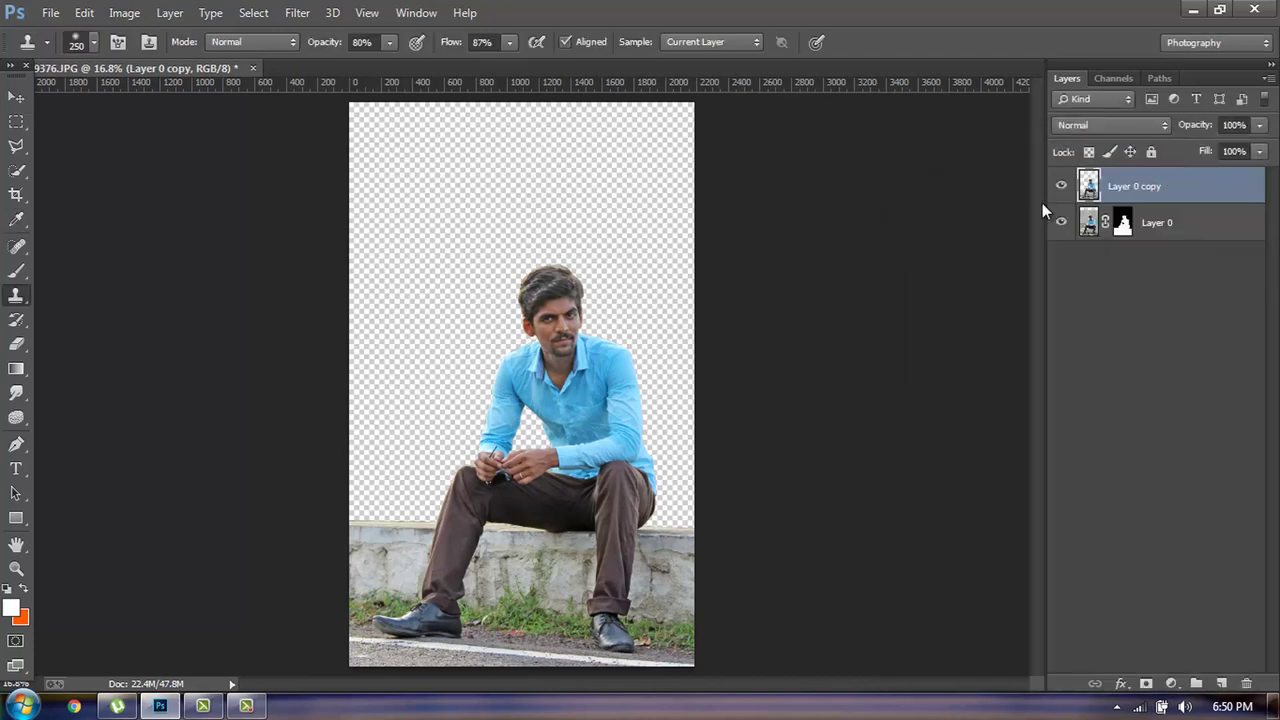
# Compare the cut-out before and after, add an empty Layer 1, and zoom in on the face.
pyautogui.click(1060, 187)
pyautogui.click(1220, 683)
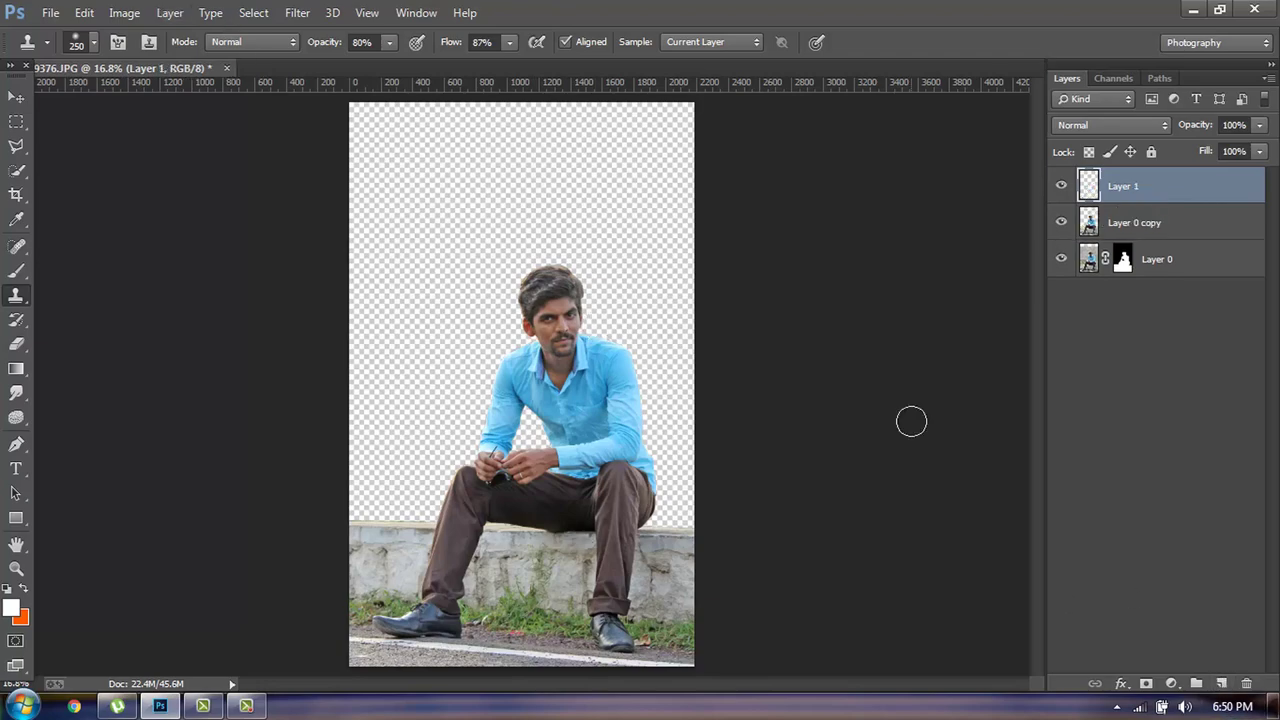
pyautogui.hotkey('ctrl', '+')
pyautogui.hotkey('ctrl', '+')
pyautogui.hotkey('ctrl', '+')
pyautogui.hotkey('ctrl', '+')
pyautogui.scroll(3, 630, 330)
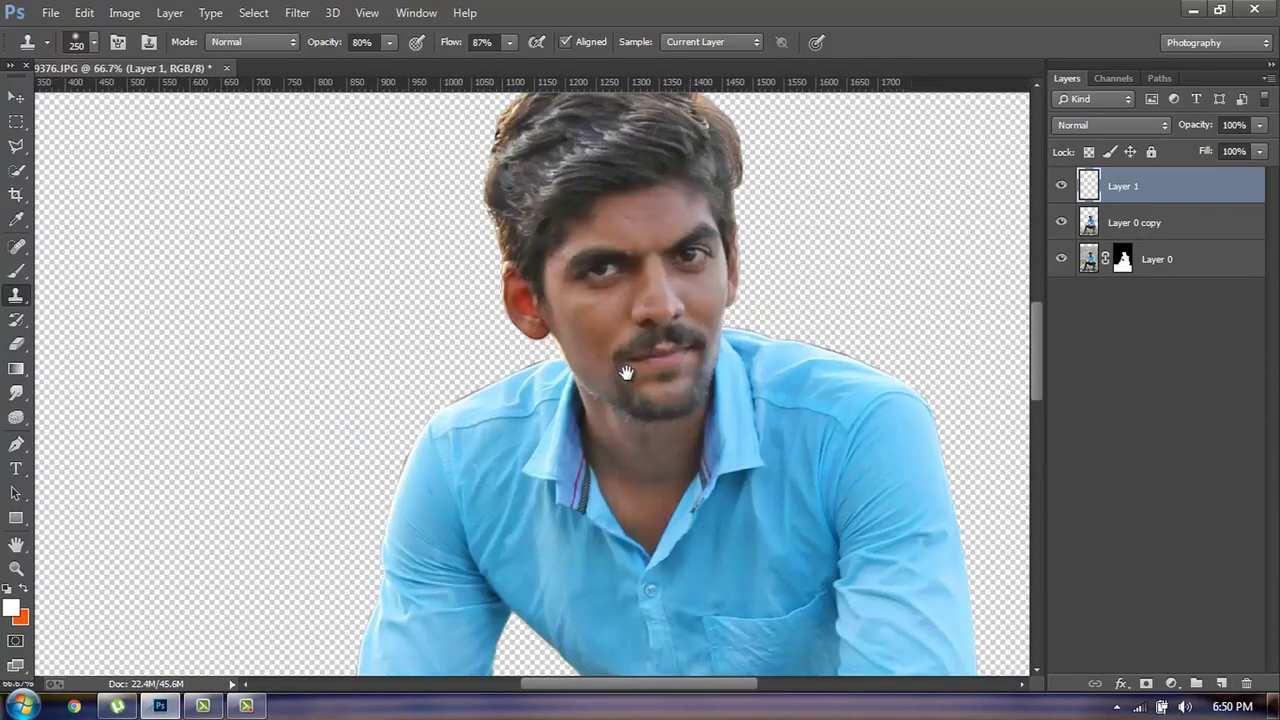
pyautogui.hotkey('ctrl', '+')
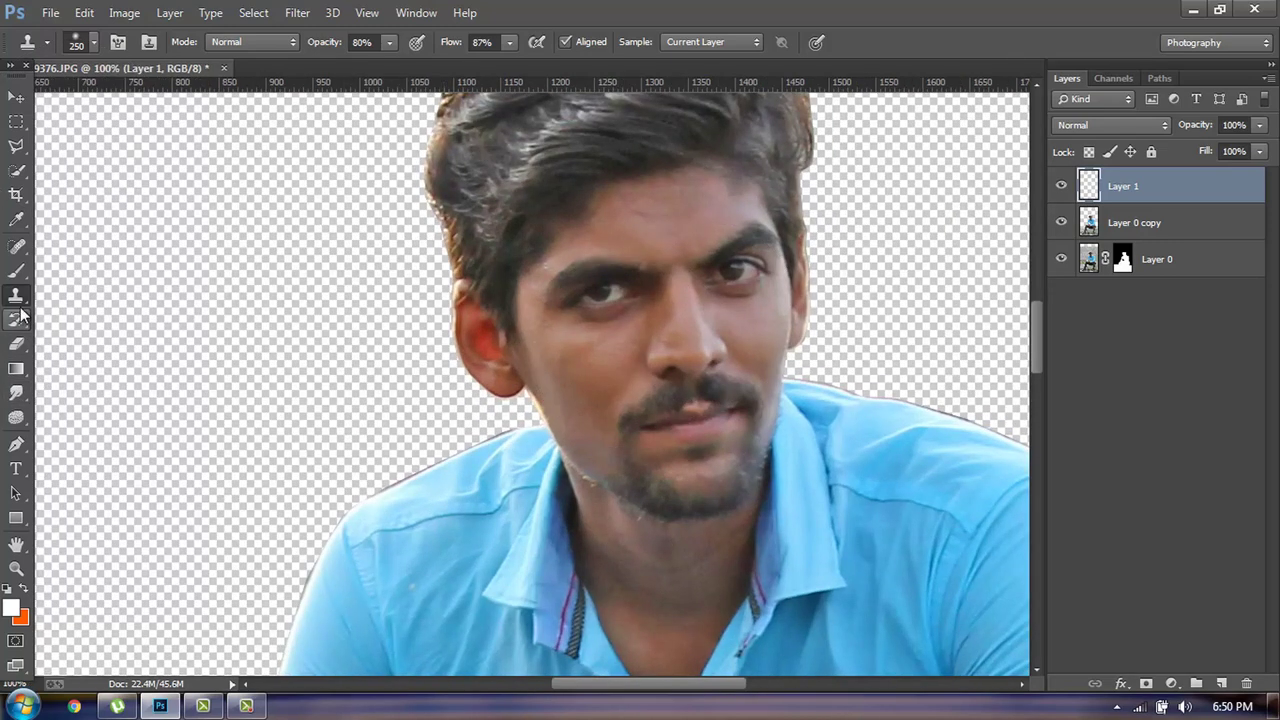
pyautogui.rightClick(16, 270)
# At 200% zoom, blend the hairline and forehead on Layer 1 with a size-35 Mixer Brush.
pyautogui.click(100, 320)
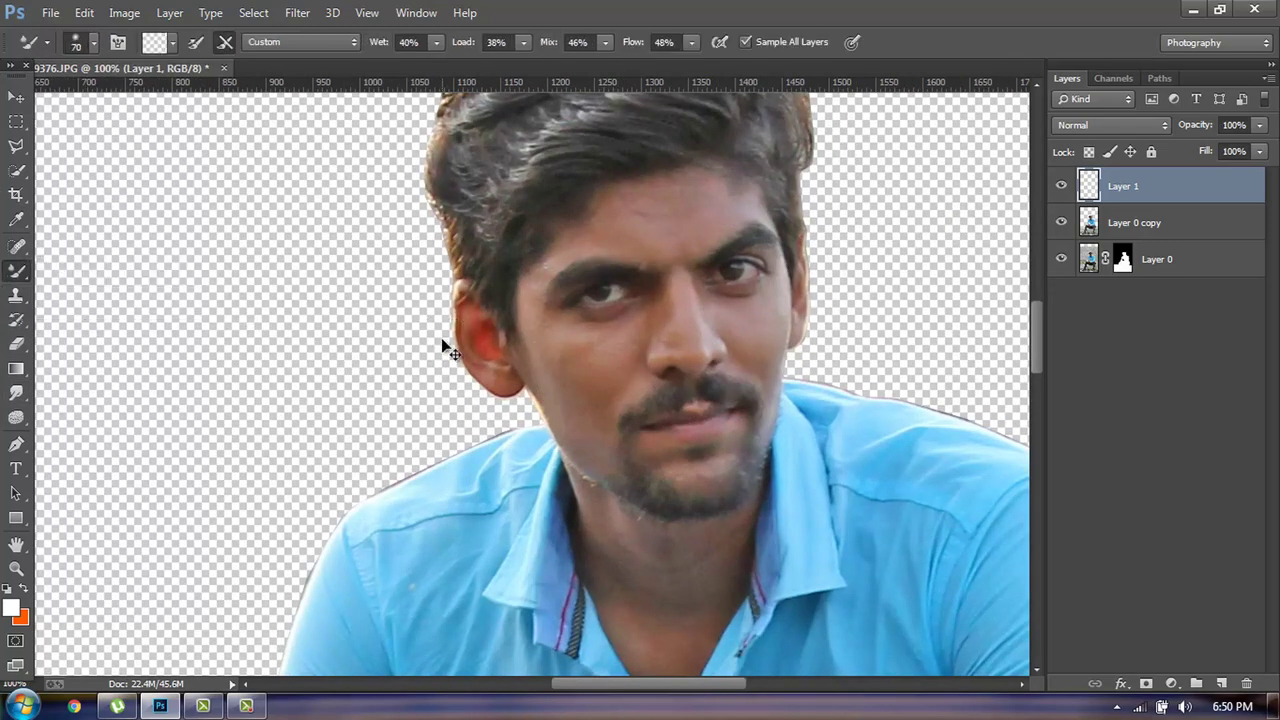
pyautogui.hotkey('ctrl', '+')
pyautogui.scroll(5, 400, 490)
pyautogui.moveTo(414, 463)
pyautogui.mouseDown()
pyautogui.moveTo(397, 432)
pyautogui.moveTo(457, 348)
pyautogui.mouseUp()
pyautogui.press('[')
pyautogui.press('[')
pyautogui.press('[')
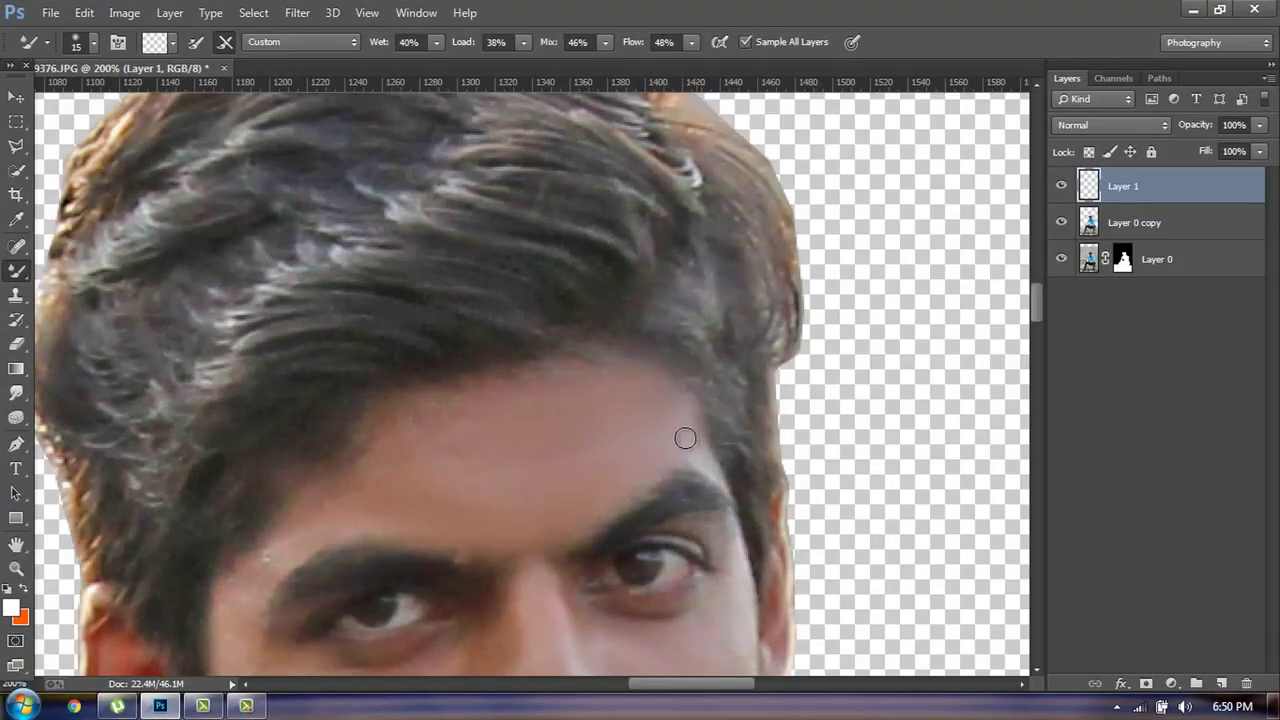
pyautogui.press(']')
pyautogui.press(']')
pyautogui.press(']')
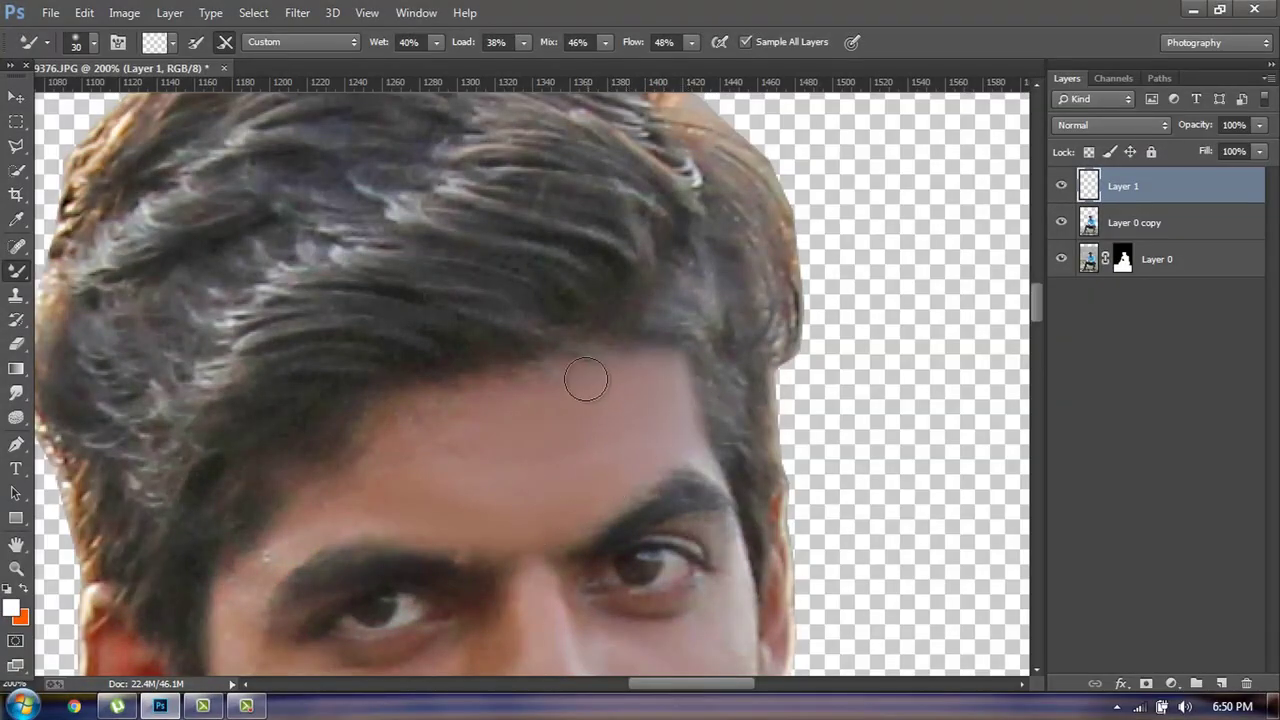
pyautogui.press(']')
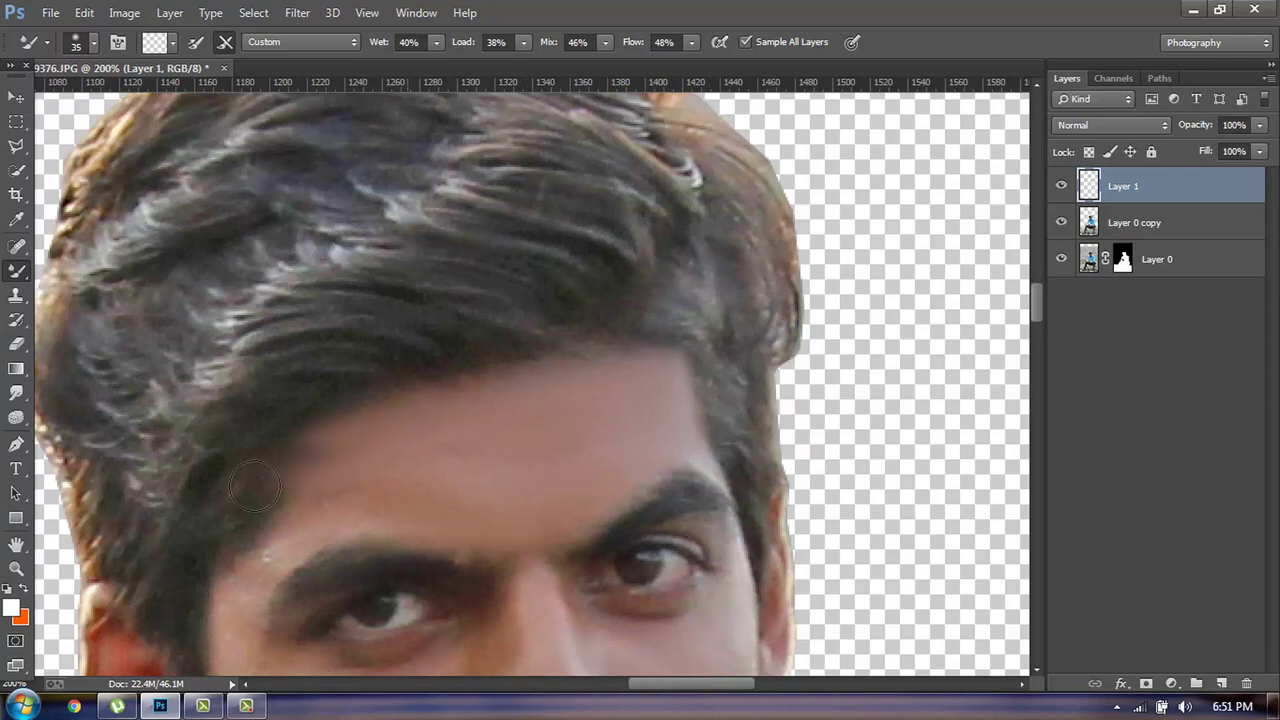
pyautogui.moveTo(255, 487)
pyautogui.mouseDown()
pyautogui.moveTo(300, 460)
pyautogui.moveTo(391, 491)
pyautogui.moveTo(251, 554)
pyautogui.moveTo(284, 497)
pyautogui.moveTo(380, 443)
pyautogui.moveTo(286, 471)
pyautogui.moveTo(337, 443)
pyautogui.mouseUp()
pyautogui.press(']')
pyautogui.press(']')
pyautogui.press(']')
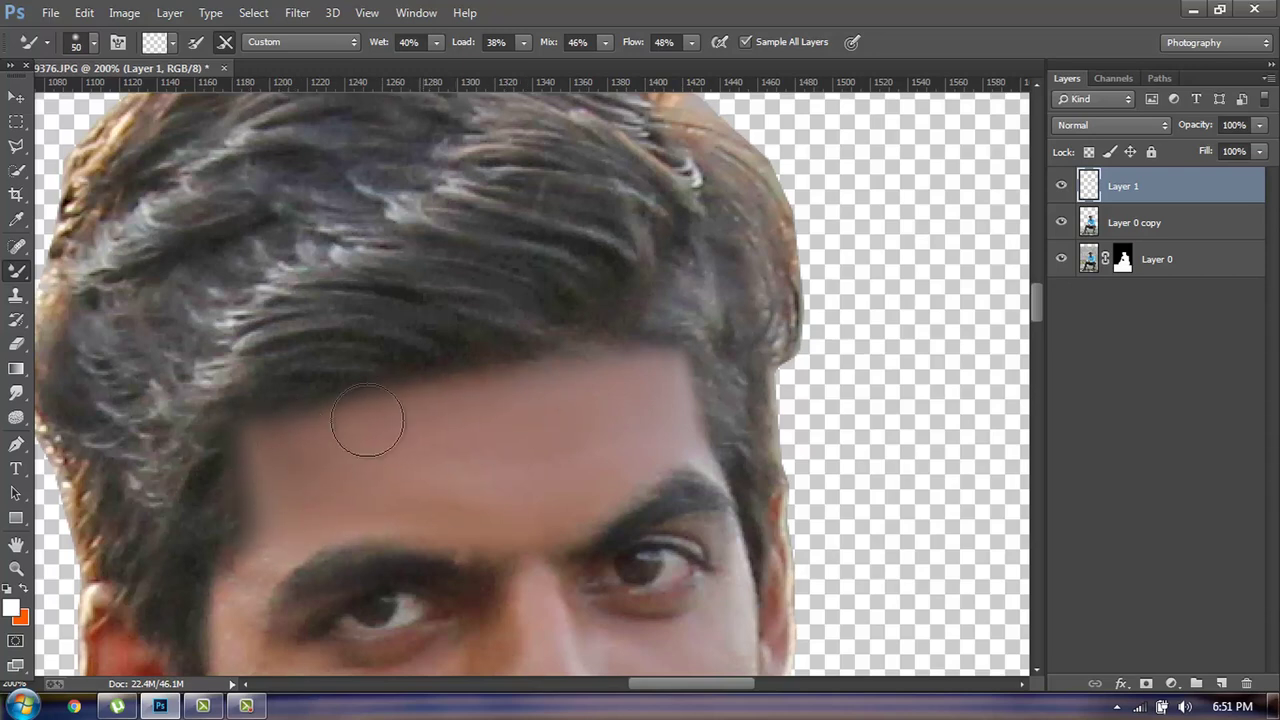
pyautogui.scroll(-3, 367, 421)
pyautogui.press('[')
pyautogui.press('[')
pyautogui.press('[')
pyautogui.press('[')
pyautogui.press('[')
pyautogui.press('[')
pyautogui.press('[')
# Pan down to the nose and eyes and set the mixer brush to about 25.
pyautogui.scroll(-1, 300, 350)
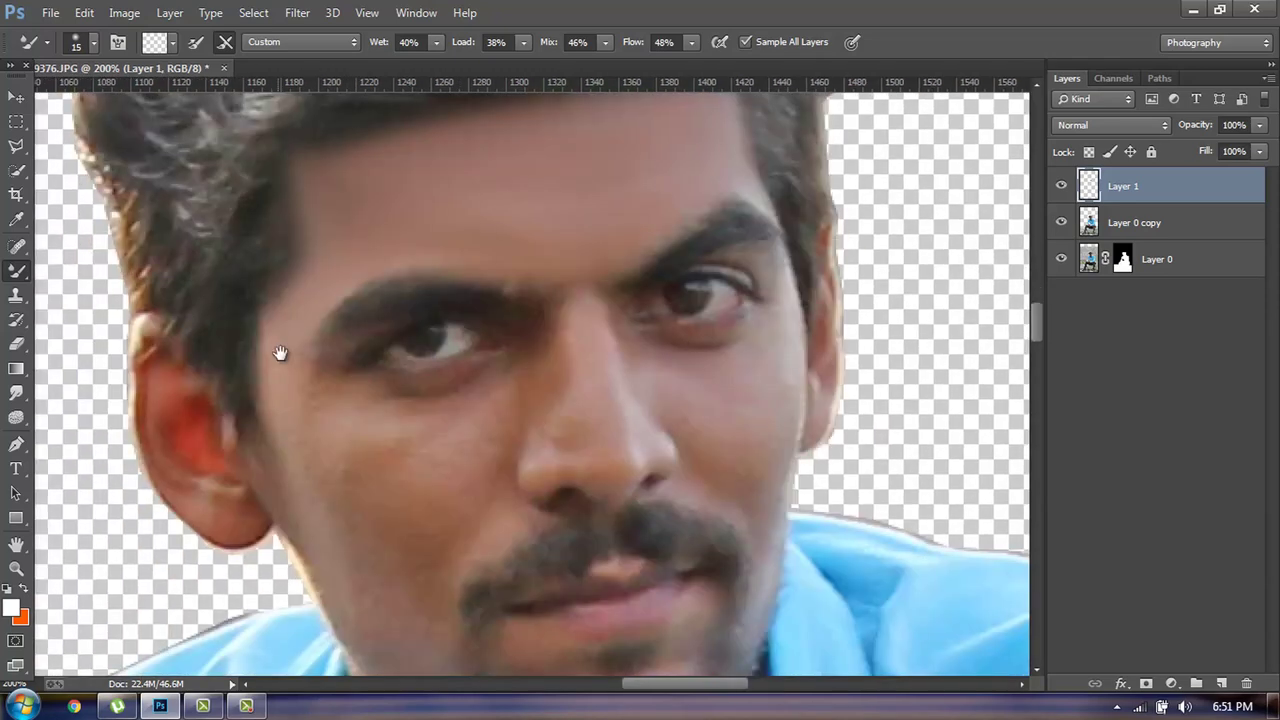
pyautogui.moveTo(280, 352); pyautogui.dragTo(282, 252)
pyautogui.press(']')
pyautogui.press(']')
pyautogui.press(']')
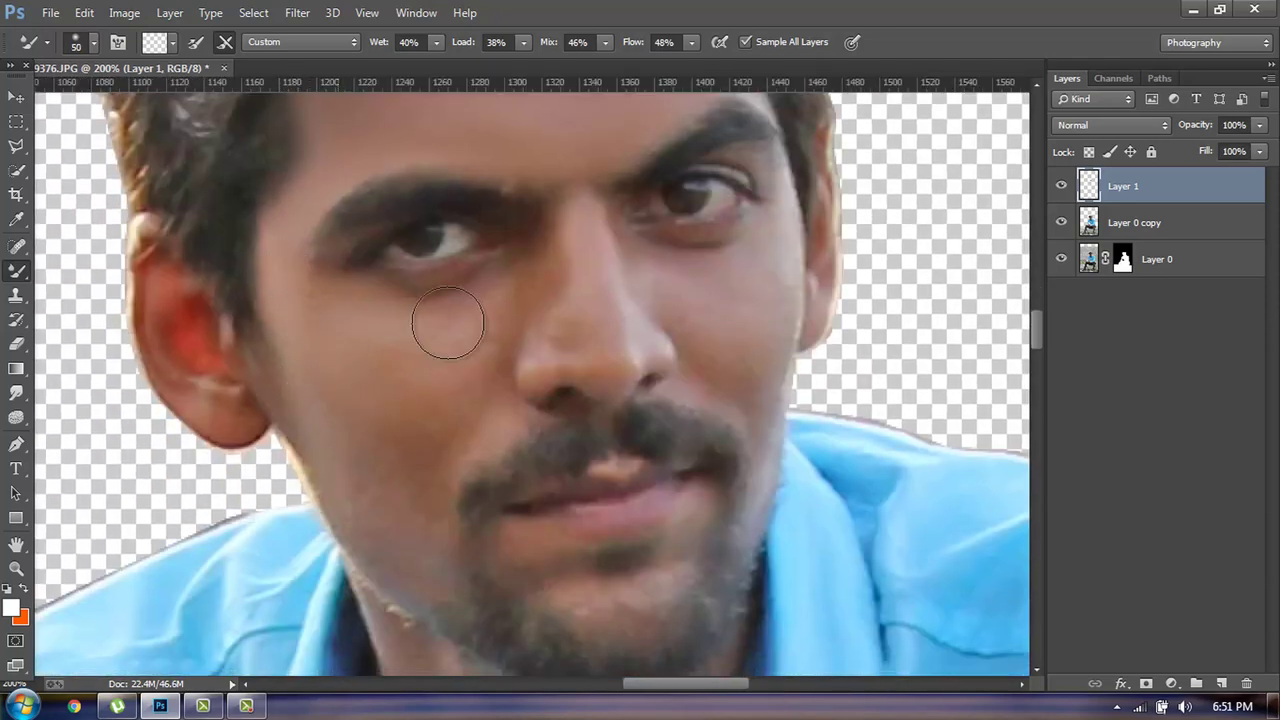
pyautogui.press('[')
pyautogui.scroll(-2, 391, 423)
pyautogui.scroll(-2, 380, 400)
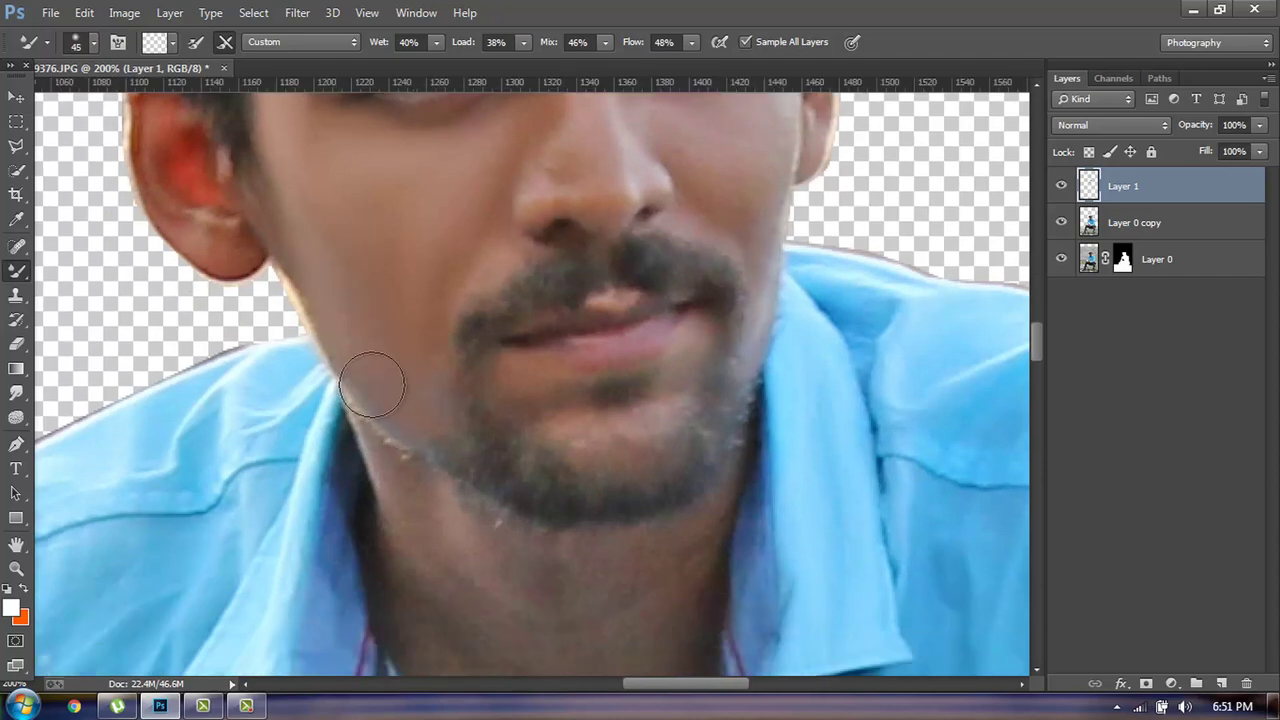
pyautogui.press('[')
pyautogui.press('[')
pyautogui.press(']')
pyautogui.press(']')
pyautogui.press(']')
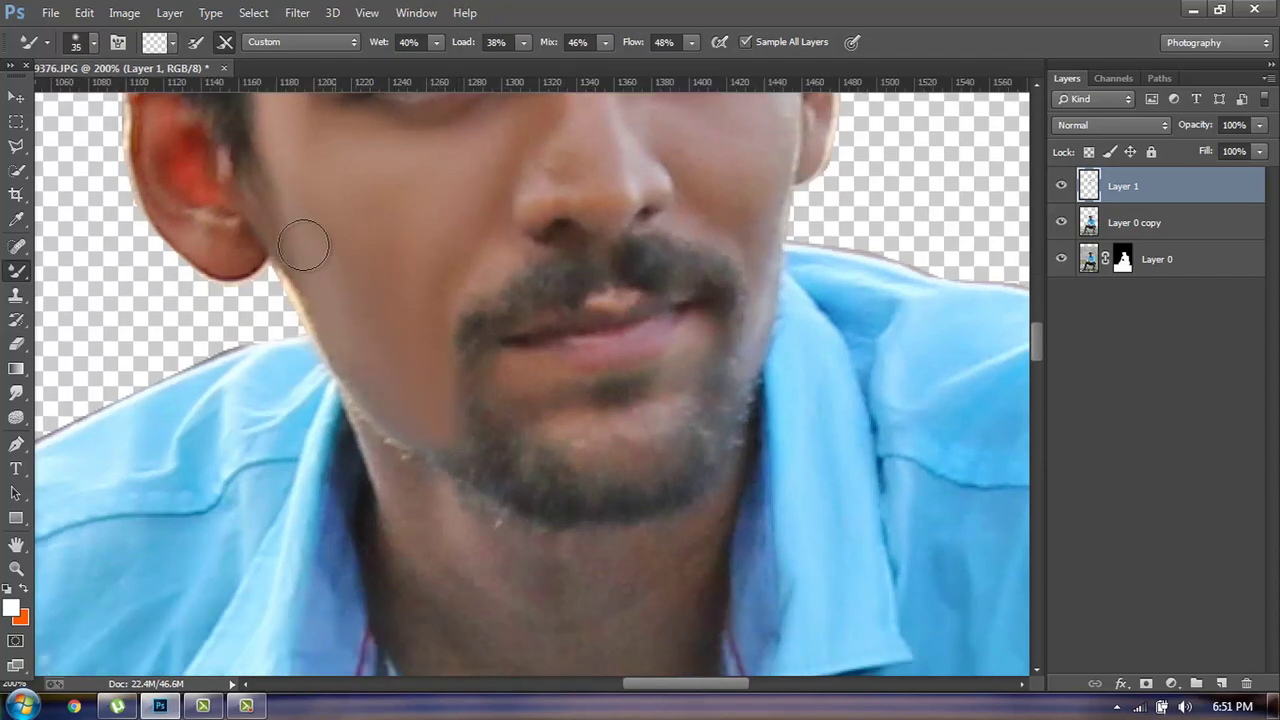
pyautogui.scroll(6, 592, 372)
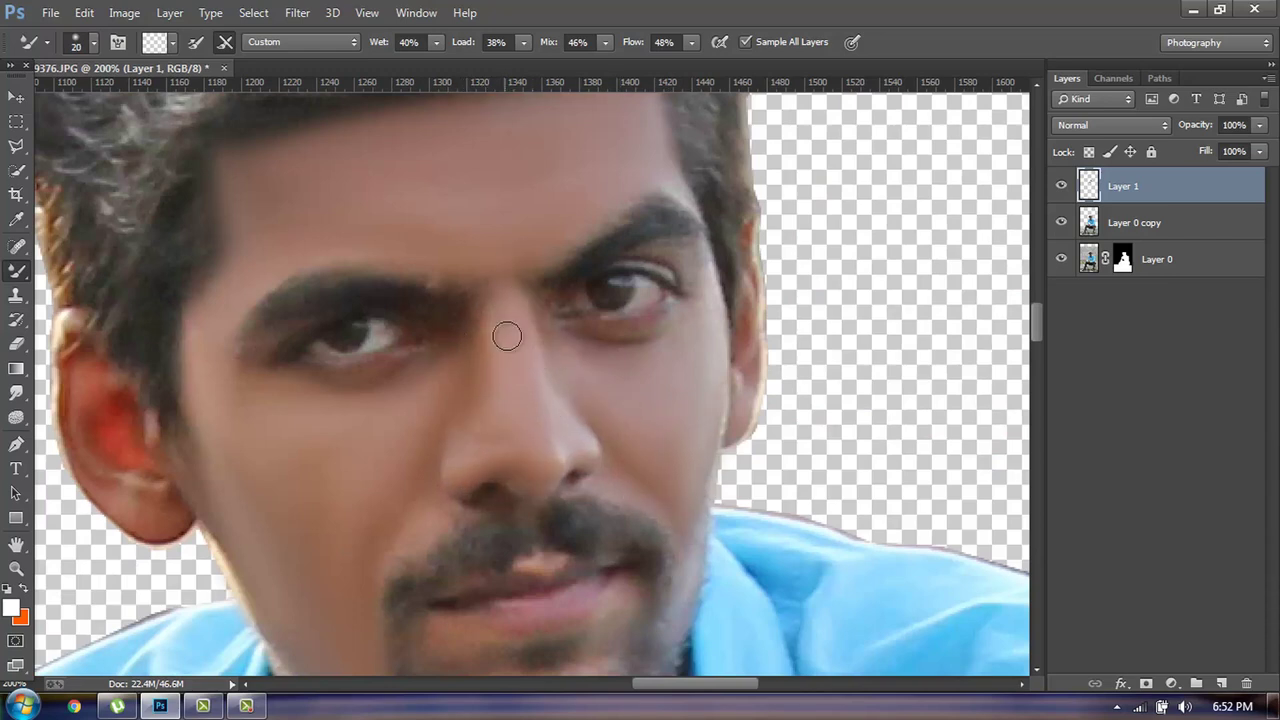
pyautogui.press(']')
# Smooth the skin along the eyebrow and under the left-hand brow with a size-10 brush.
pyautogui.press('[')
pyautogui.press('[')
pyautogui.press('[')
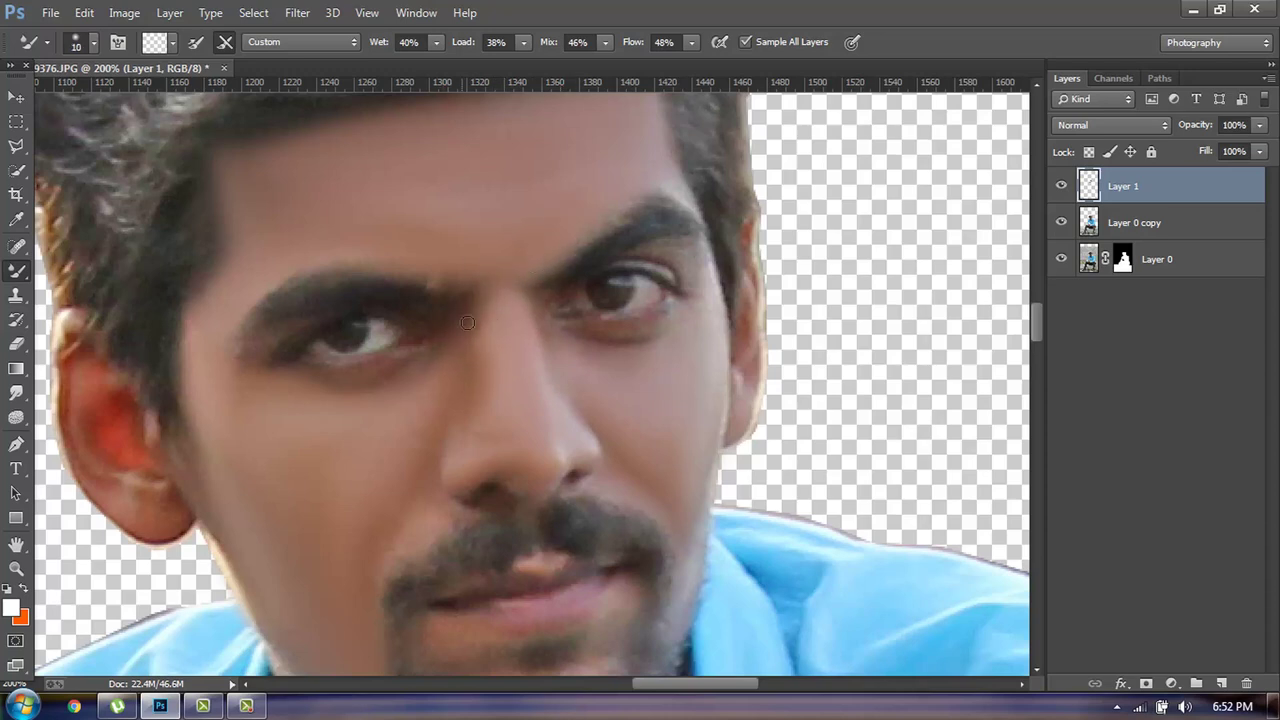
pyautogui.moveTo(258, 355); pyautogui.dragTo(308, 317)
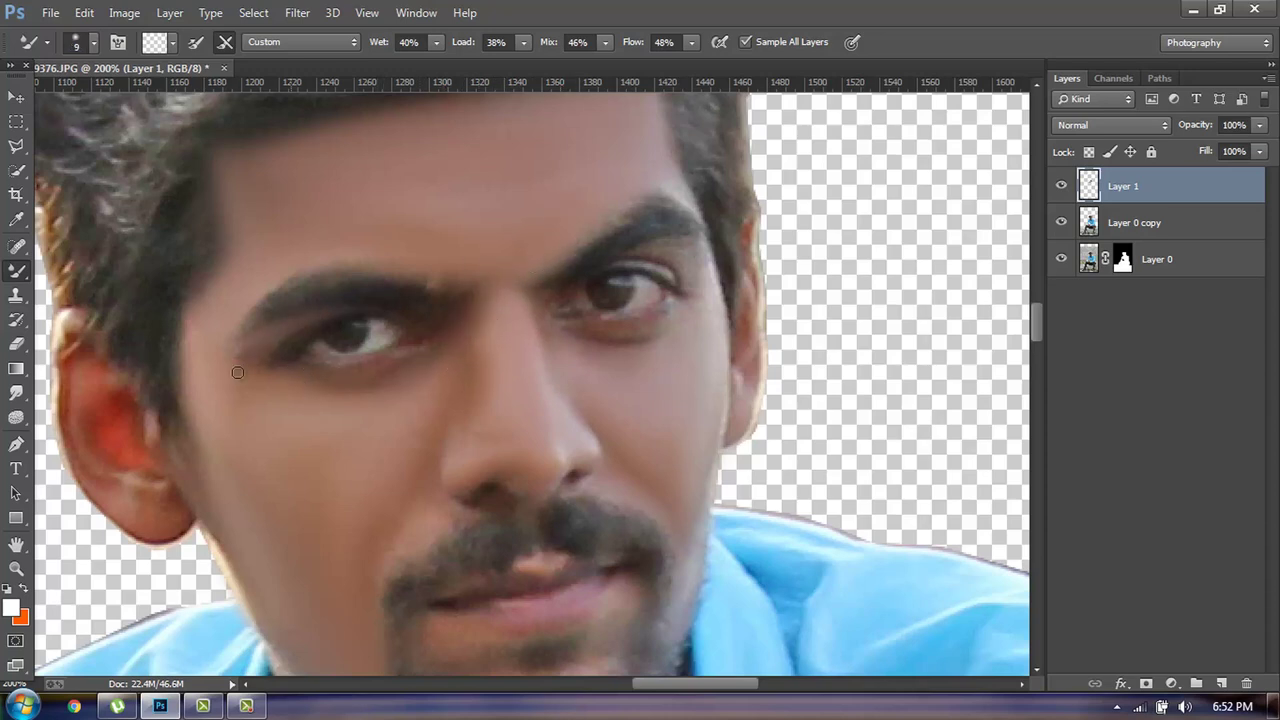
pyautogui.moveTo(224, 372); pyautogui.dragTo(270, 337)
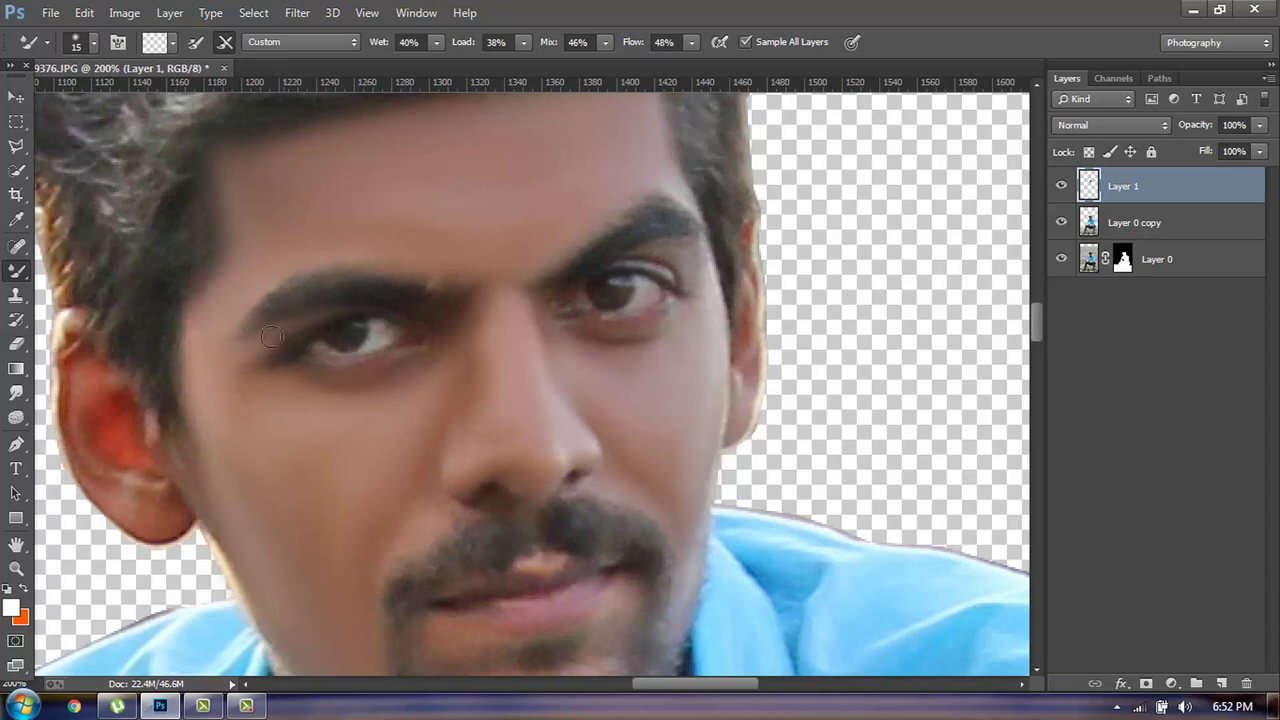
pyautogui.press('[')
pyautogui.press('[')
pyautogui.press('[')
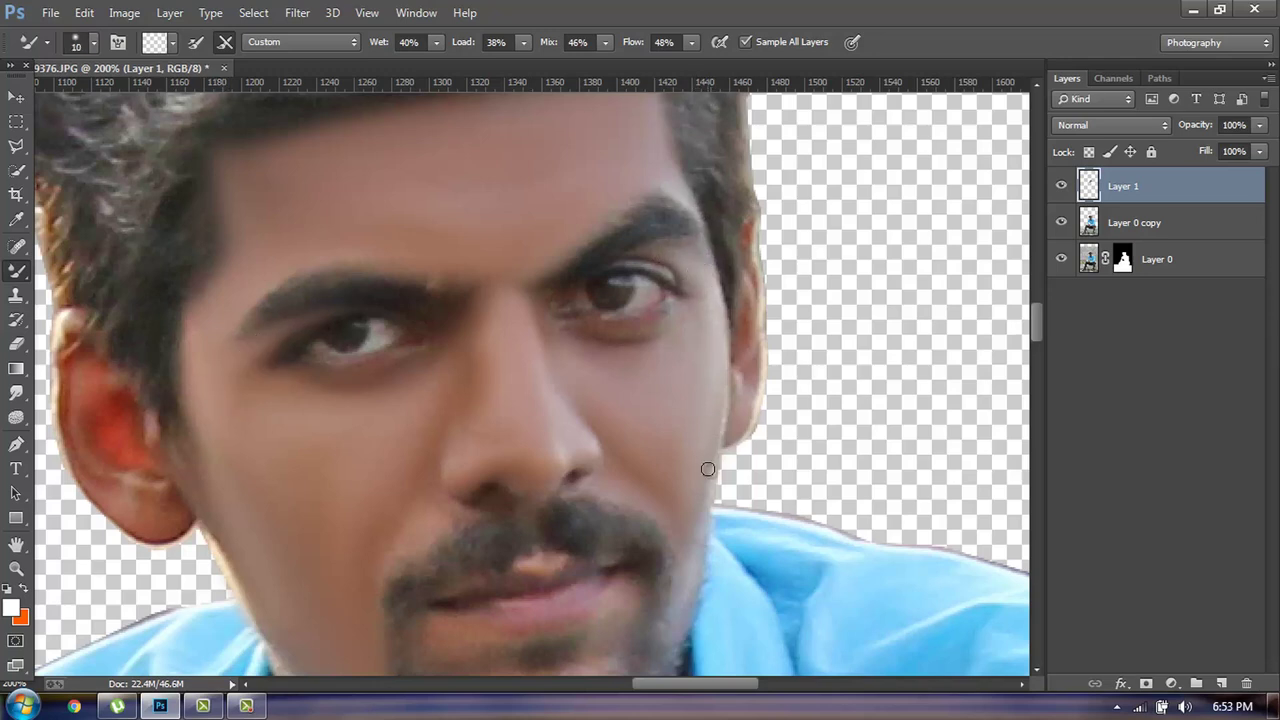
pyautogui.press(']')
pyautogui.press(']')
pyautogui.scroll(-3, 786, 289)
pyautogui.hscroll(-3, 348, 323)
# Move the view down to the jaw and neck and enlarge the brush to 35.
pyautogui.press(']')
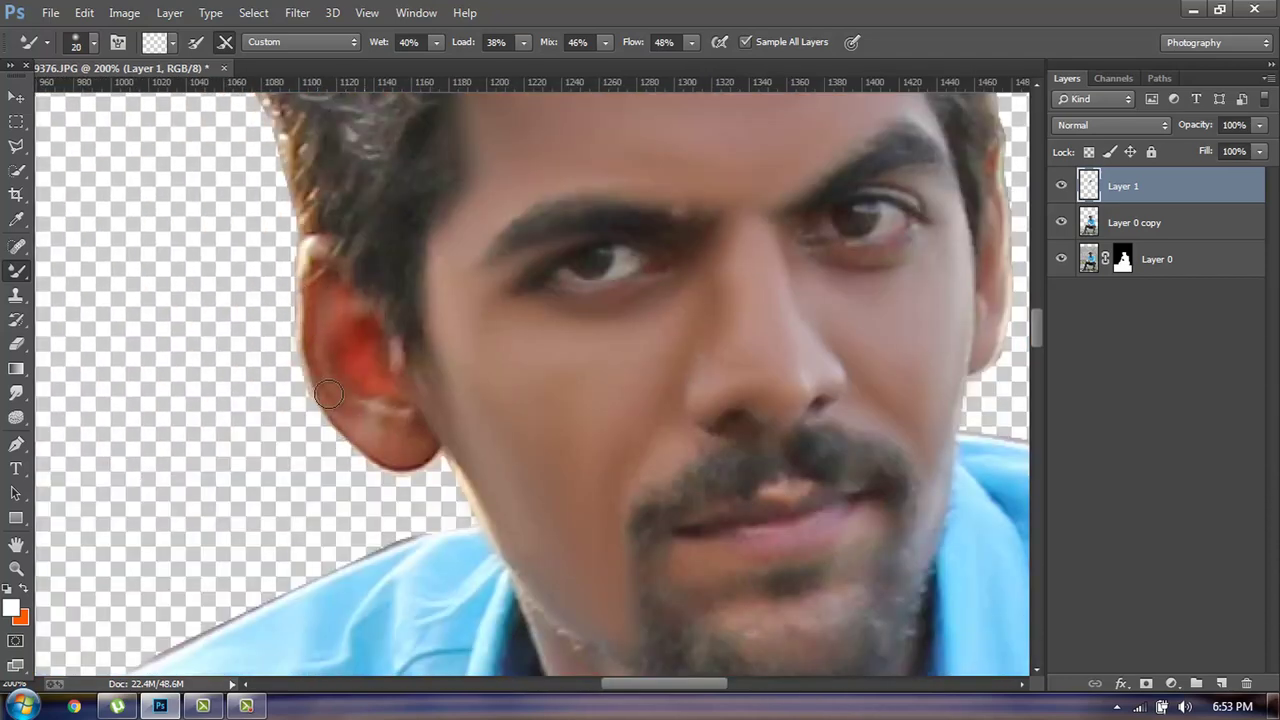
pyautogui.scroll(-5, 307, 320)
pyautogui.hscroll(2, 307, 320)
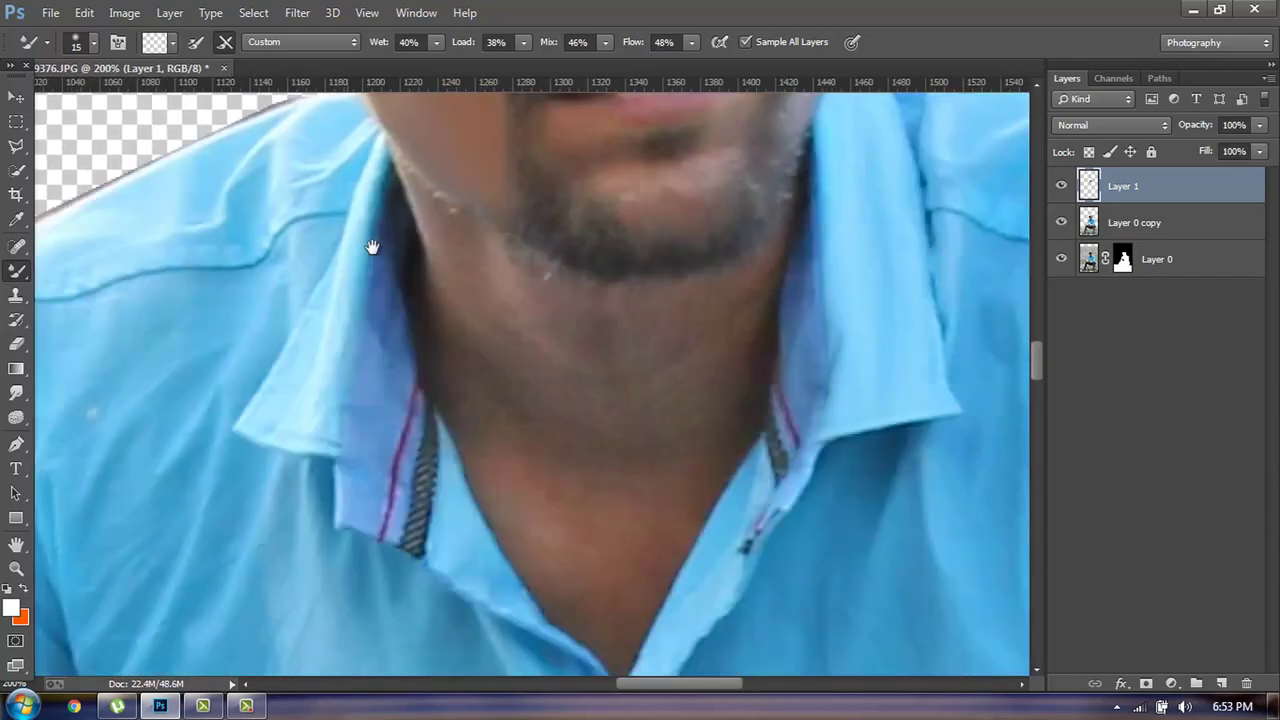
pyautogui.press(']')
pyautogui.press(']')
pyautogui.press(']')
pyautogui.scroll(-4, 614, 489)
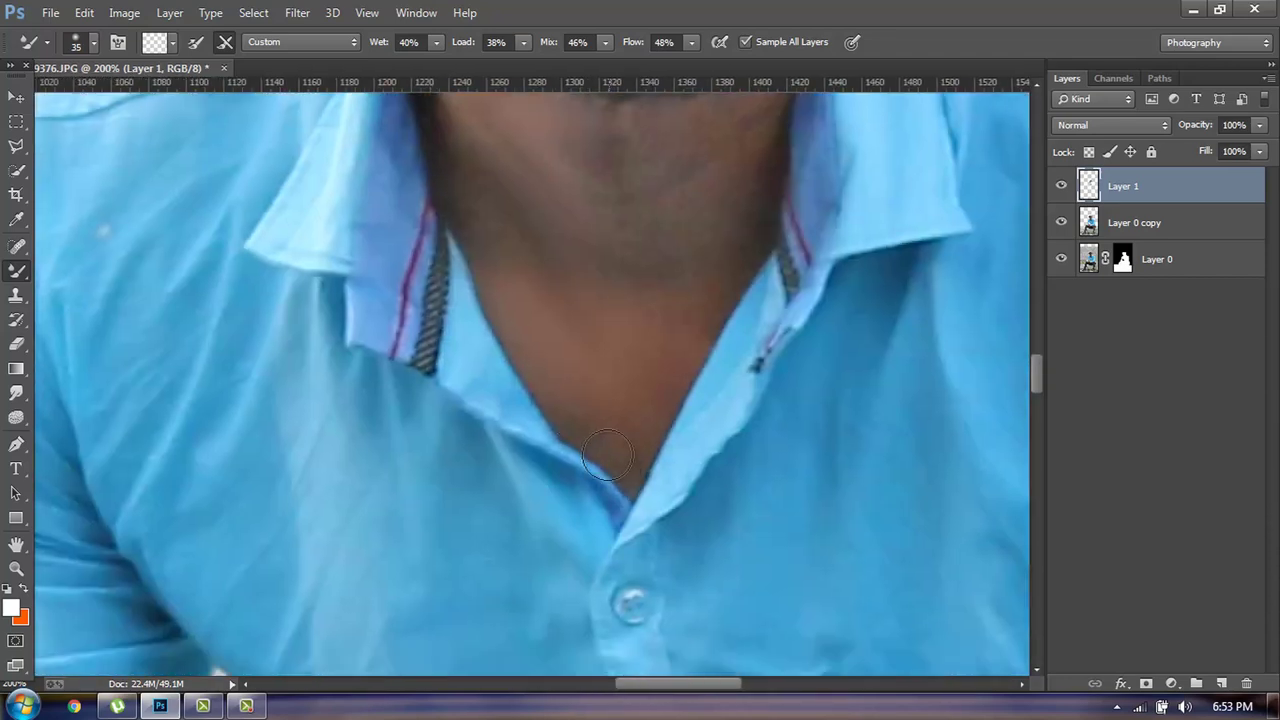
pyautogui.scroll(2, 621, 441)
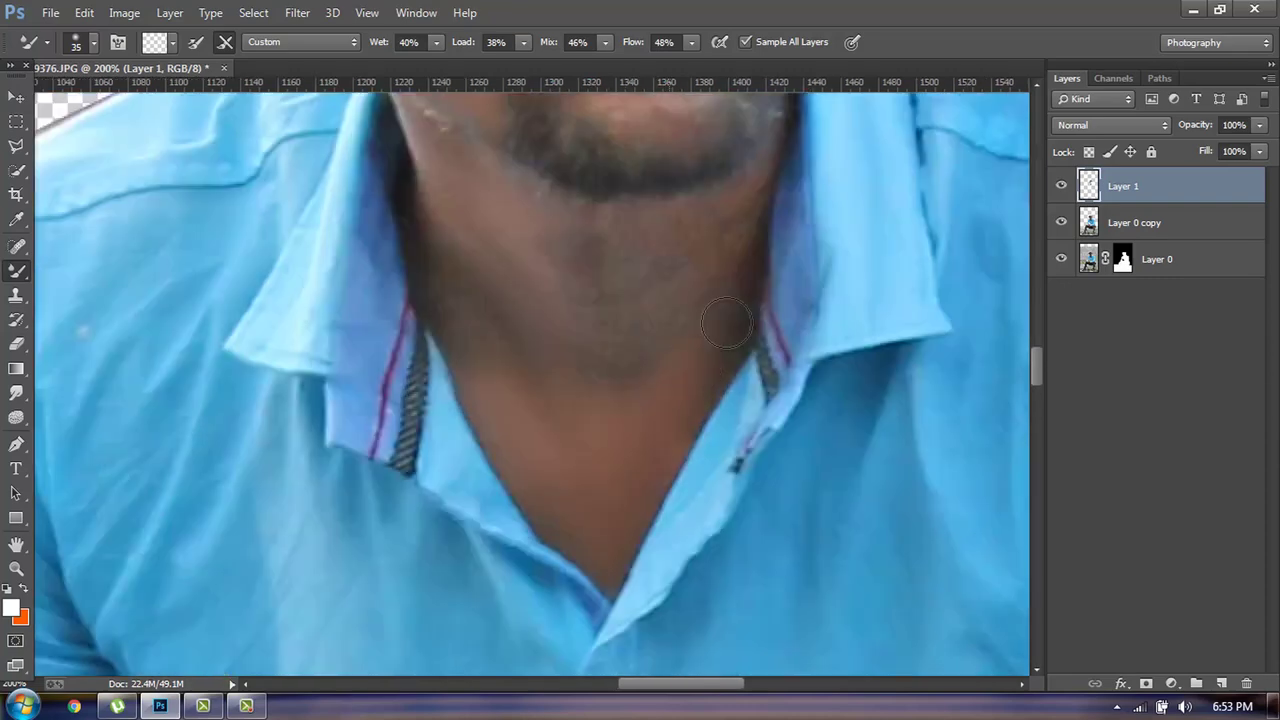
pyautogui.press(']')
pyautogui.scroll(10, 641, 507)
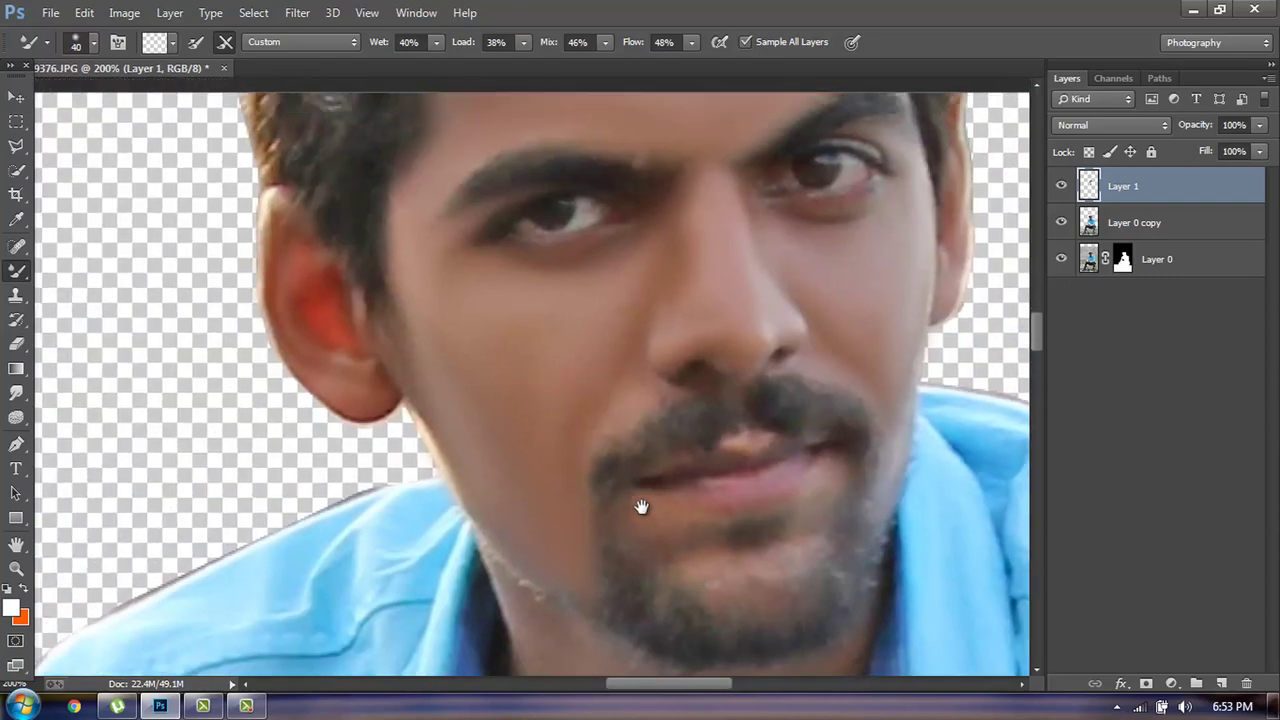
pyautogui.scroll(-7, 641, 507)
# Blend away the light halo along the jawline and even out the neck skin.
pyautogui.press('[')
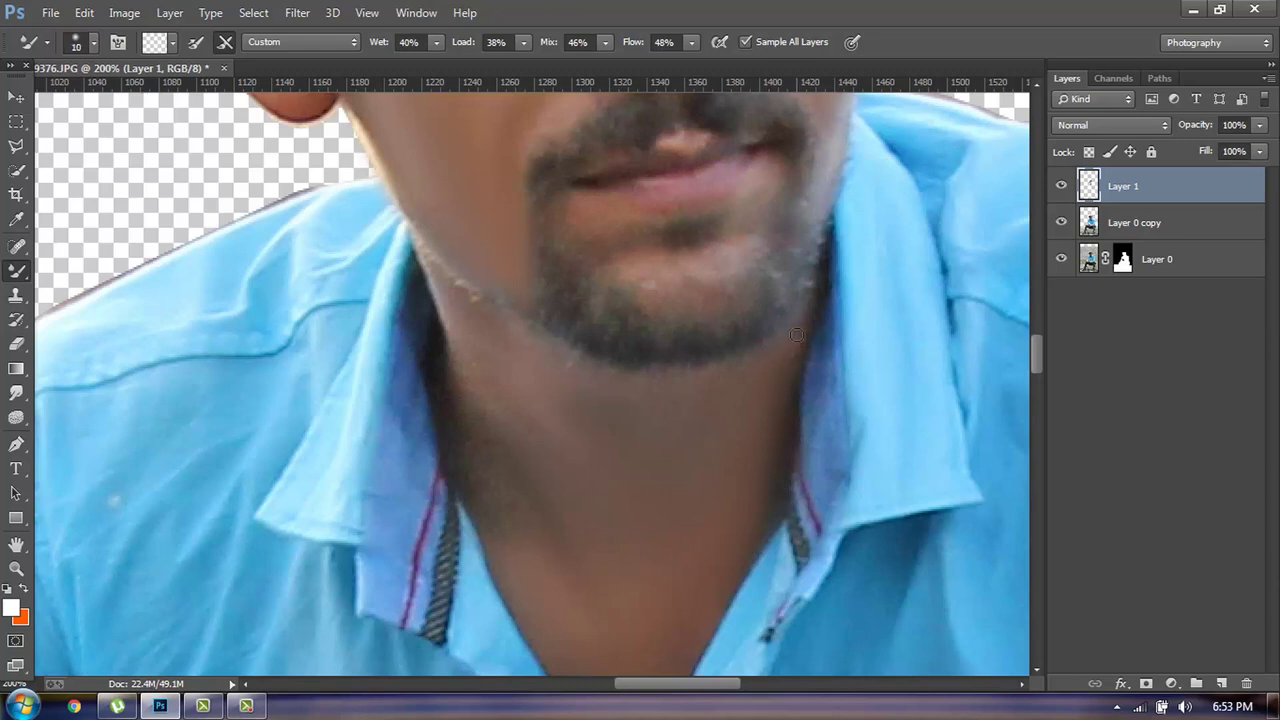
pyautogui.moveTo(486, 309); pyautogui.dragTo(438, 264)
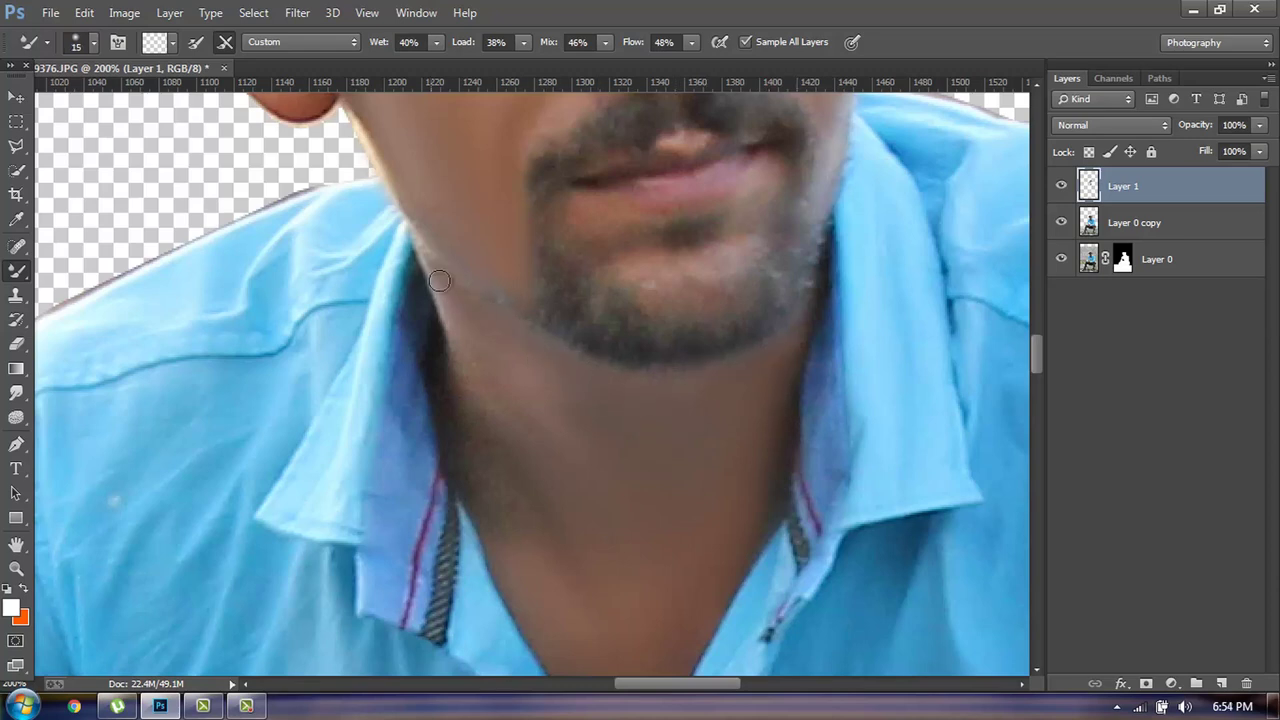
pyautogui.press(']')
pyautogui.press(']')
pyautogui.press(']')
pyautogui.press('[')
pyautogui.press('[')
pyautogui.press('[')
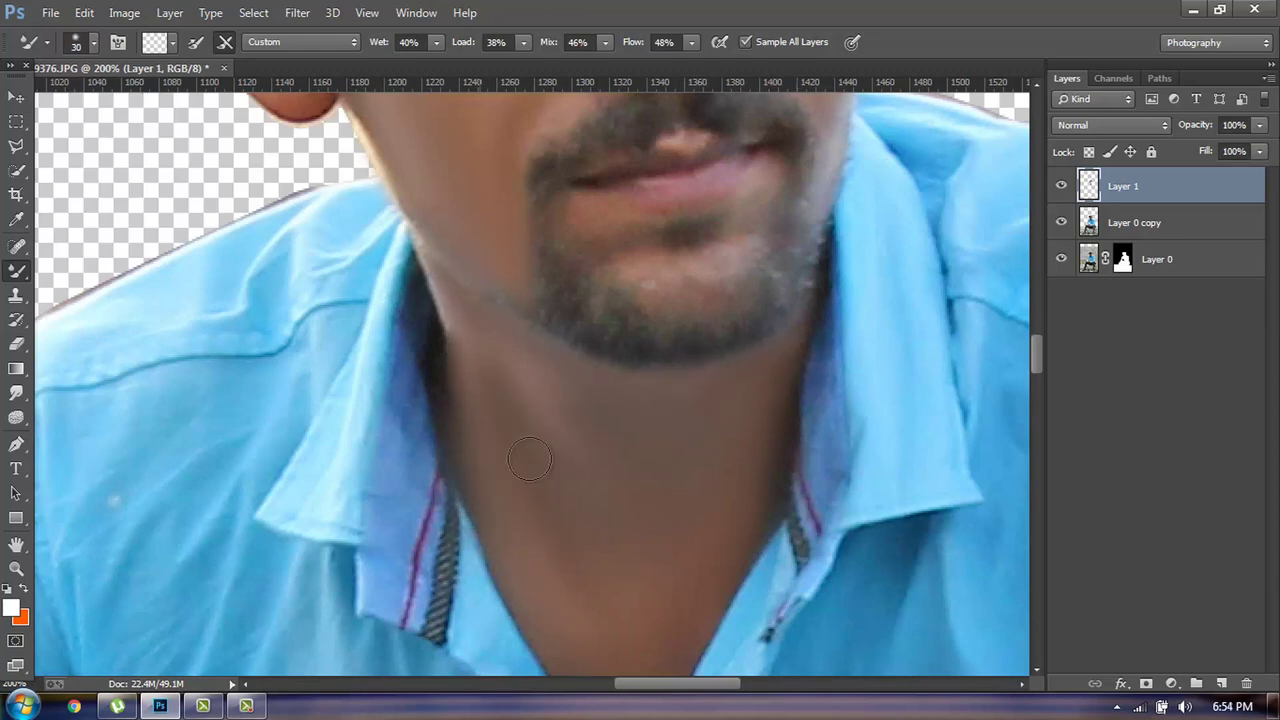
pyautogui.scroll(-5, 543, 337)
pyautogui.scroll(10, 497, 194)
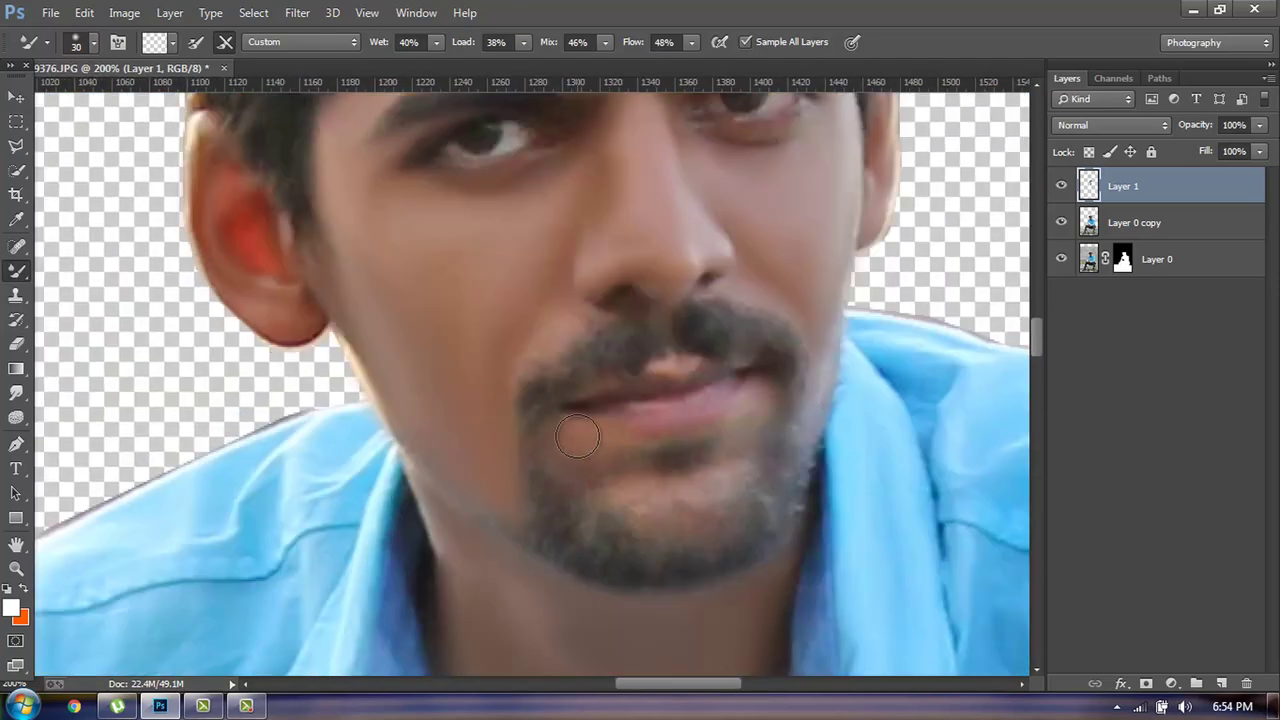
# Smooth and brighten the chin below the lip, varying the brush between 10 and 25.
pyautogui.moveTo(578, 437); pyautogui.dragTo(636, 520)
pyautogui.press('[')
pyautogui.press(']')
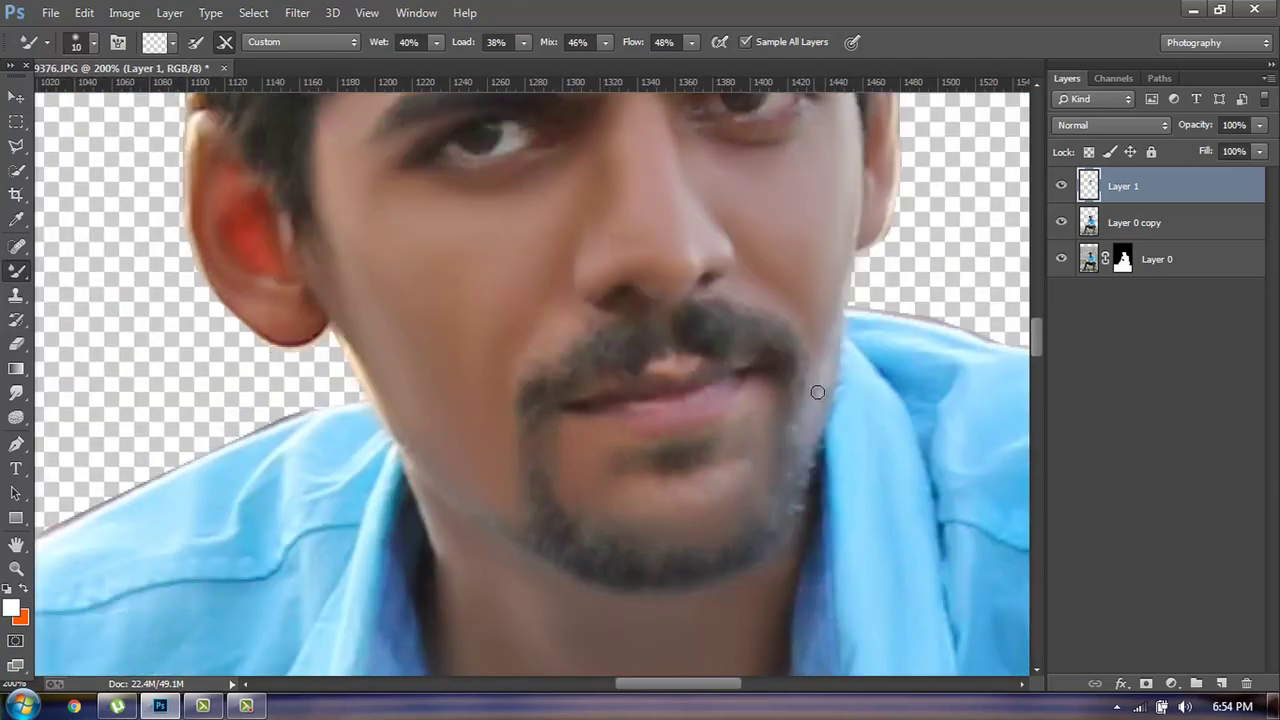
pyautogui.press(']')
pyautogui.press('[')
pyautogui.press('[')
pyautogui.press('[')
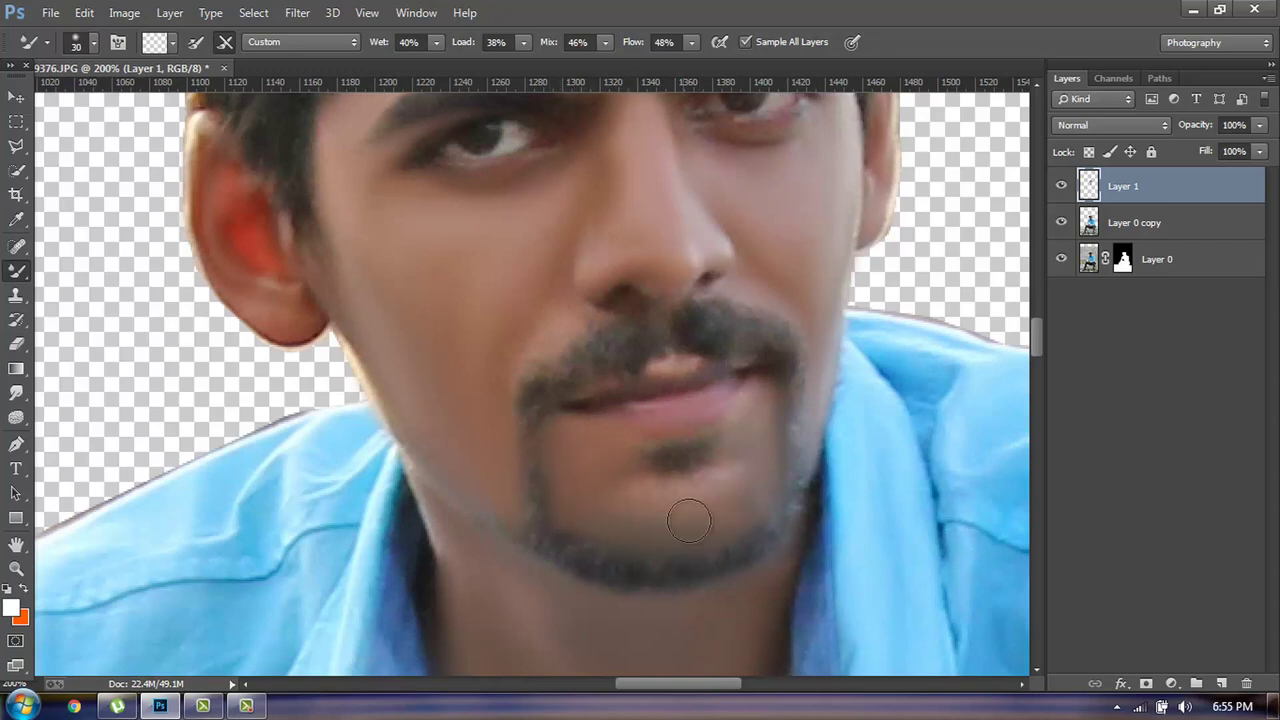
pyautogui.press('[')
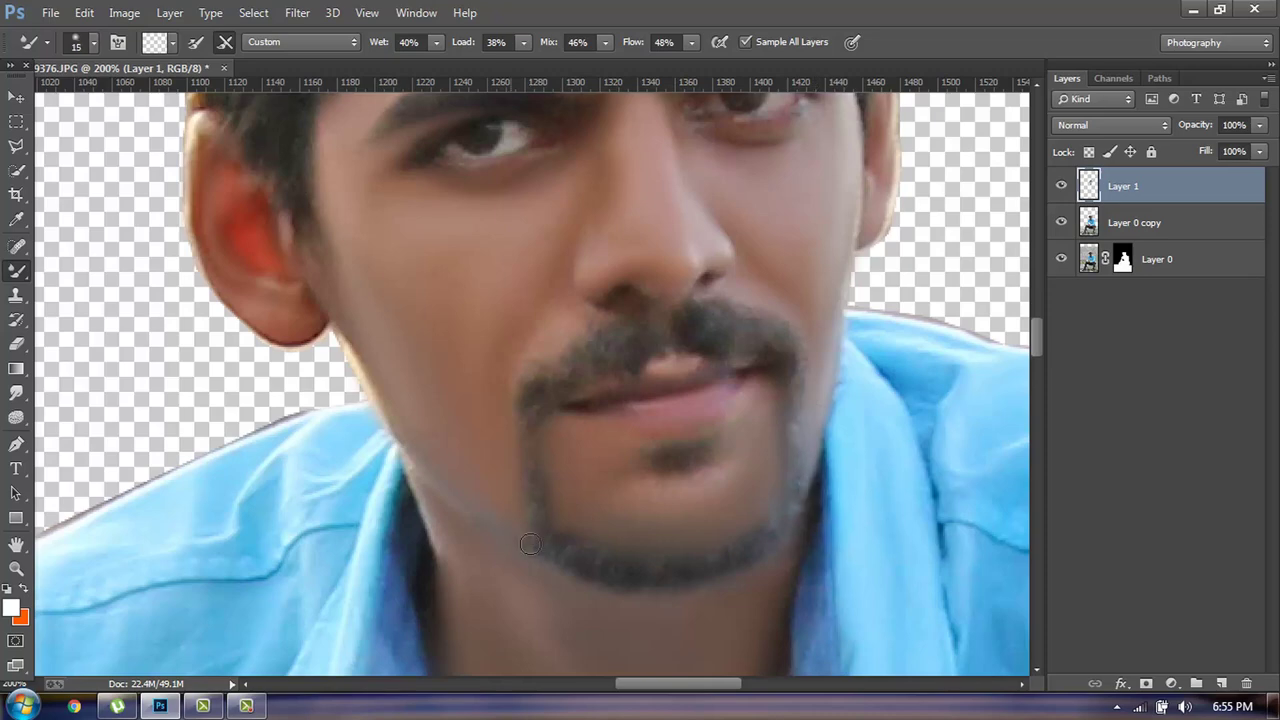
pyautogui.press(']')
pyautogui.press(']')
pyautogui.scroll(-3, 499, 505)
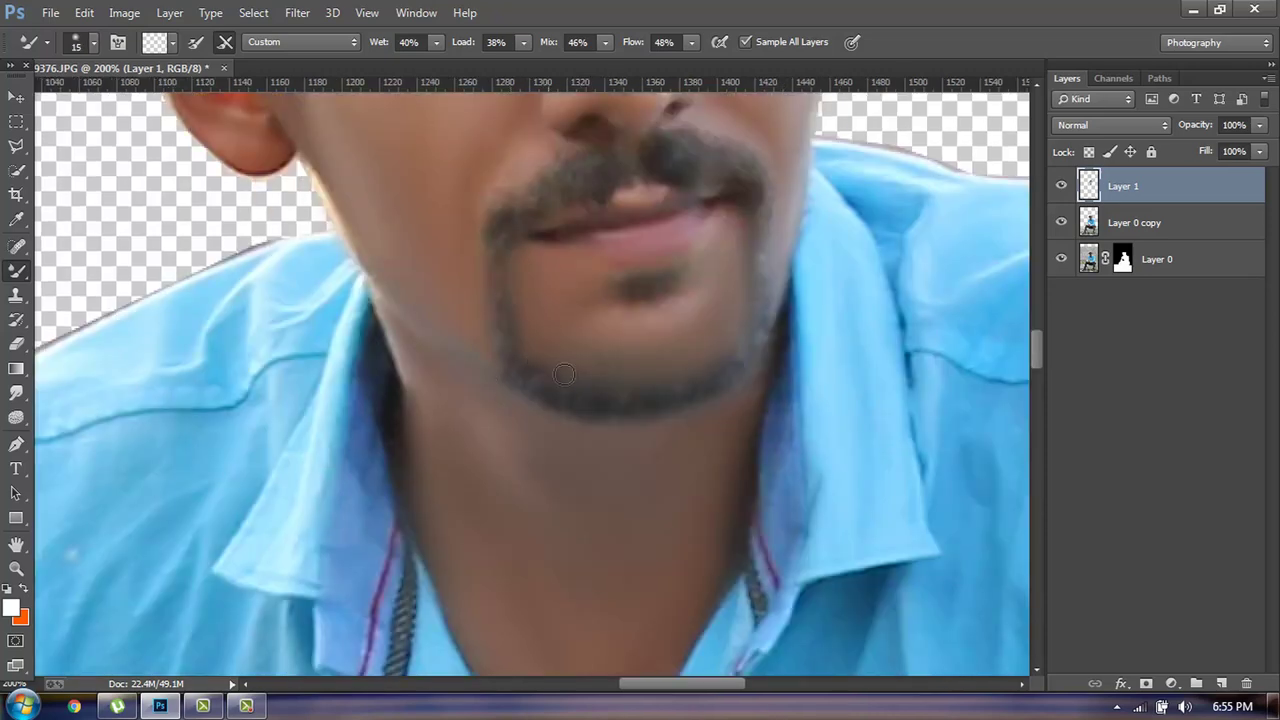
pyautogui.scroll(2, 632, 300)
pyautogui.press(']')
pyautogui.press(']')
pyautogui.press(']')
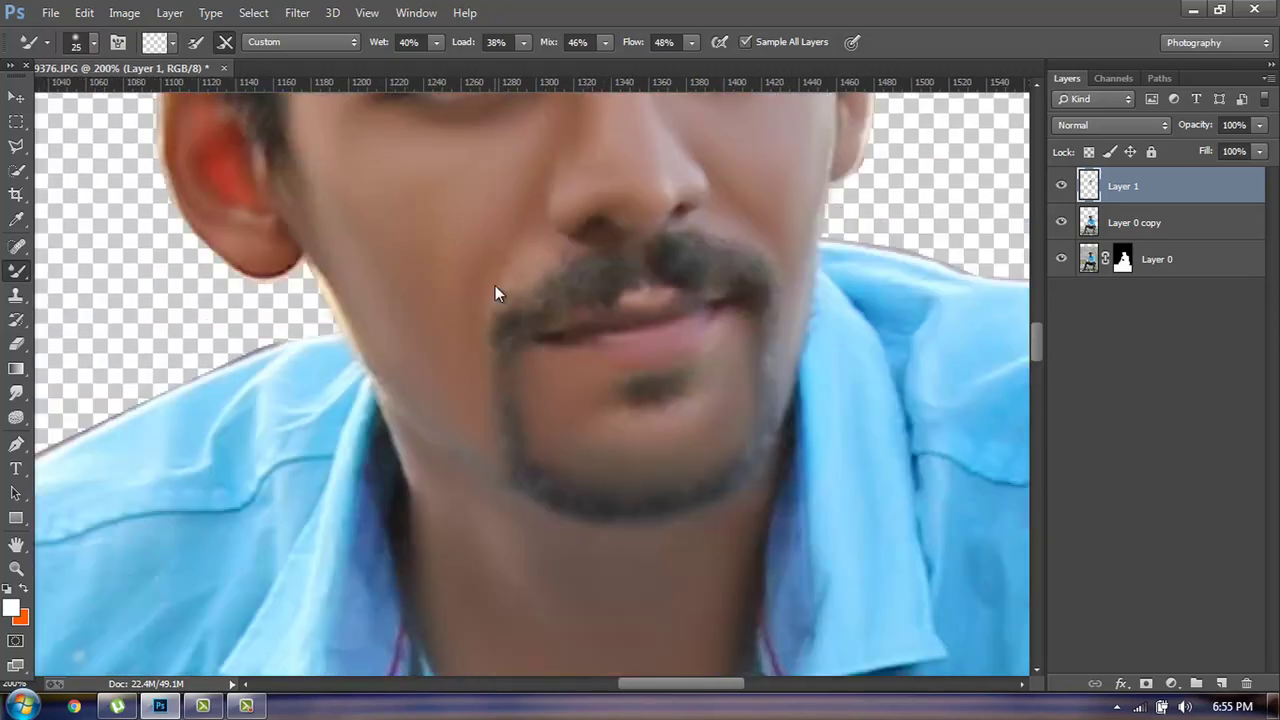
pyautogui.press(']')
pyautogui.press(']')
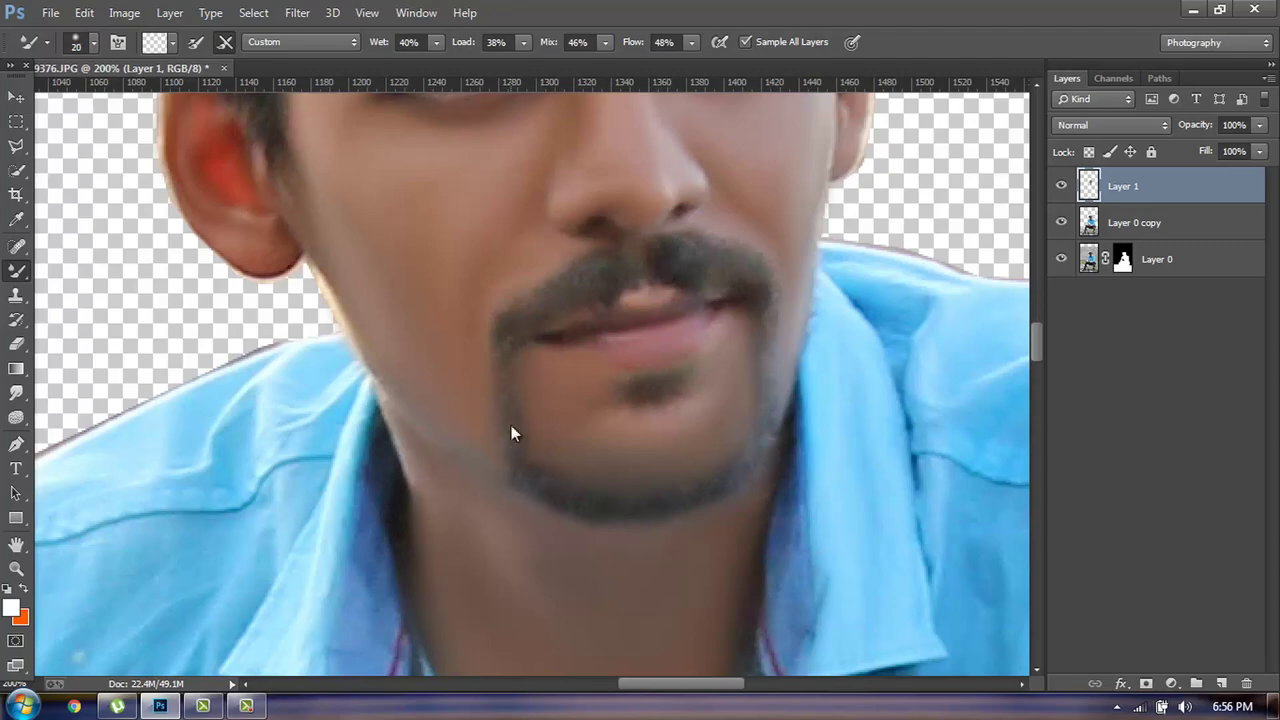
# Fit the whole image, then return to the eyes and forehead with a size-50 brush.
pyautogui.hotkey('ctrl', '0')
pyautogui.scroll(2, 660, 401)
pyautogui.scroll(1, 660, 401)
pyautogui.scroll(1, 660, 401)
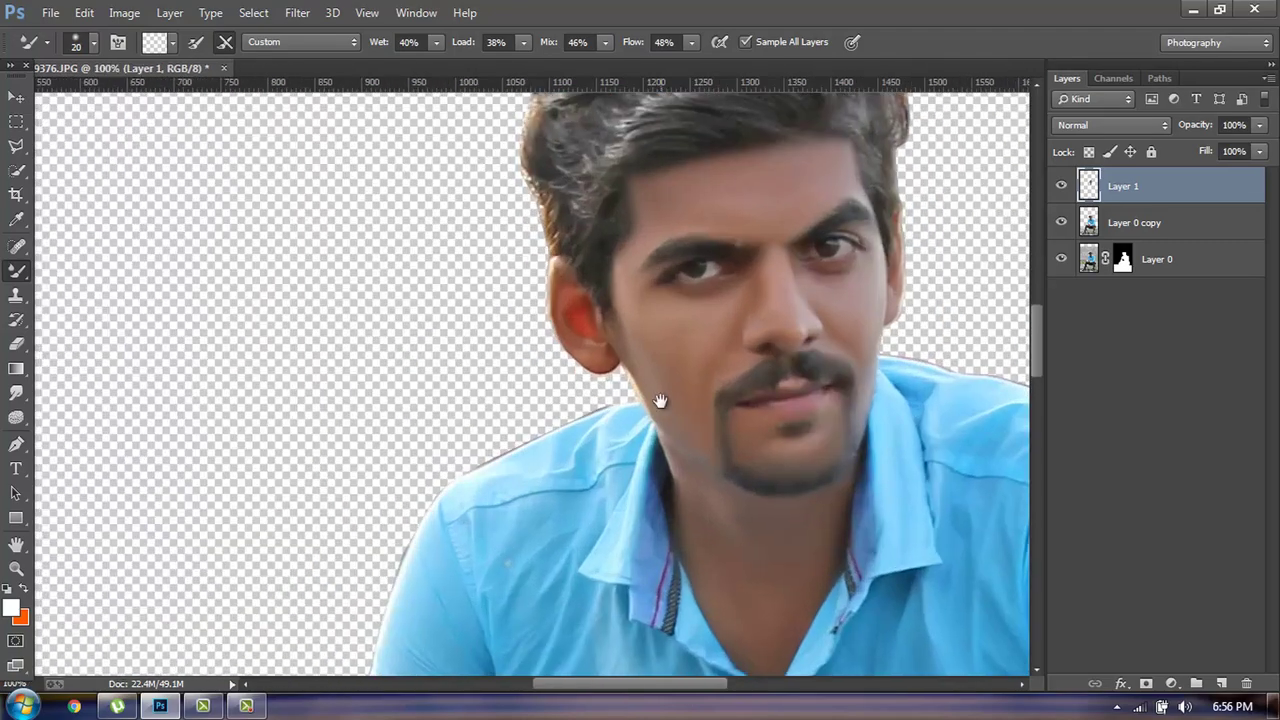
pyautogui.scroll(1, 660, 401)
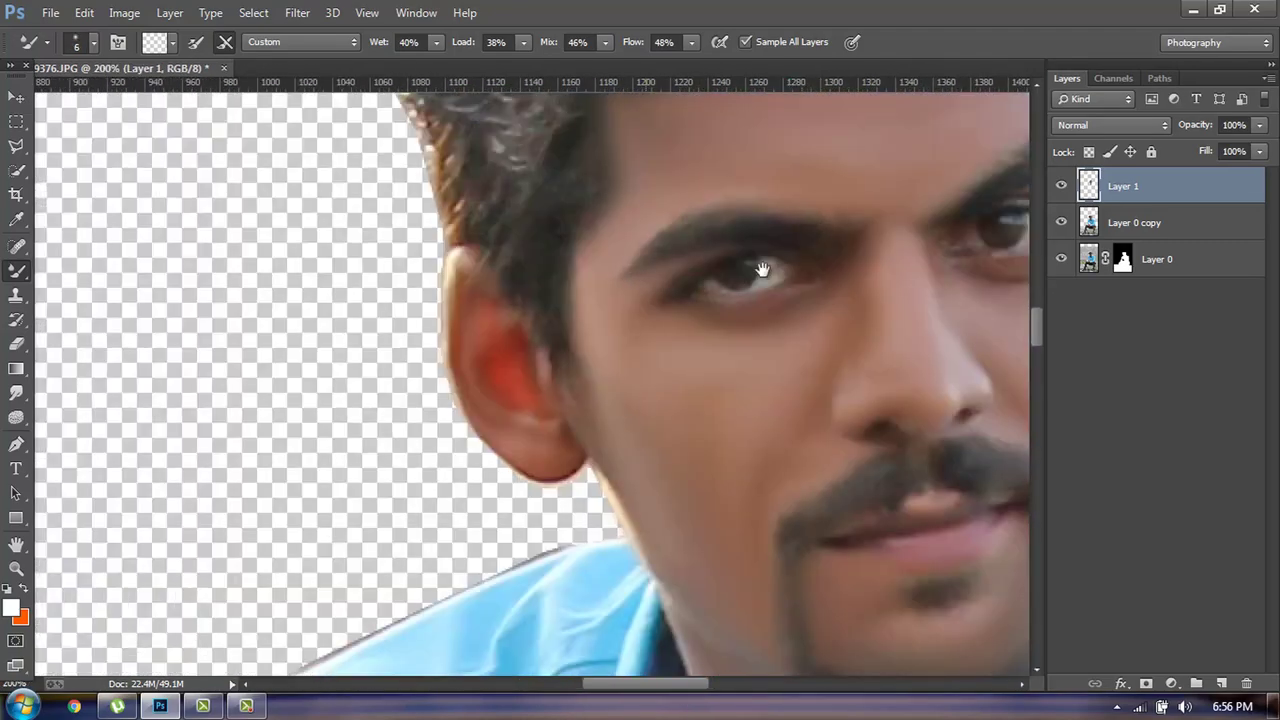
pyautogui.moveTo(762, 270); pyautogui.dragTo(617, 312)
pyautogui.scroll(-2, 780, 265)
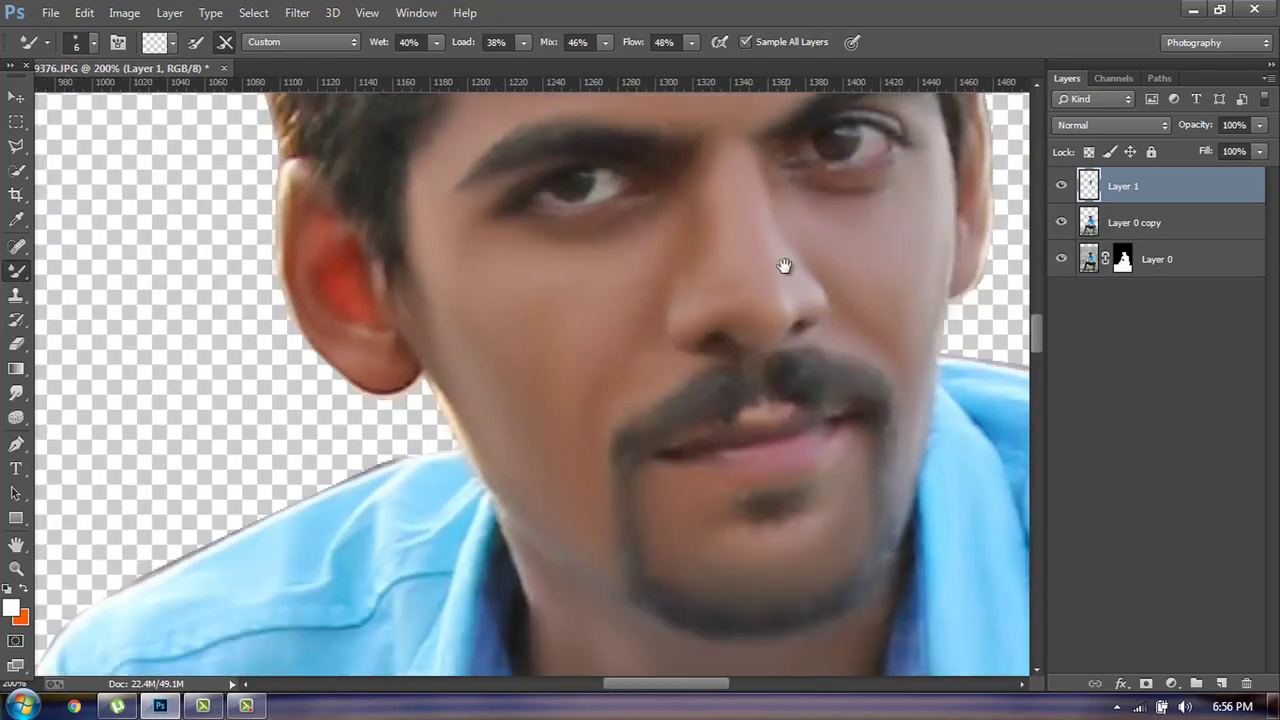
pyautogui.scroll(-2, 760, 330)
pyautogui.scroll(2, 730, 430)
pyautogui.scroll(-1, 715, 480)
pyautogui.press(']')
pyautogui.press(']')
pyautogui.press(']')
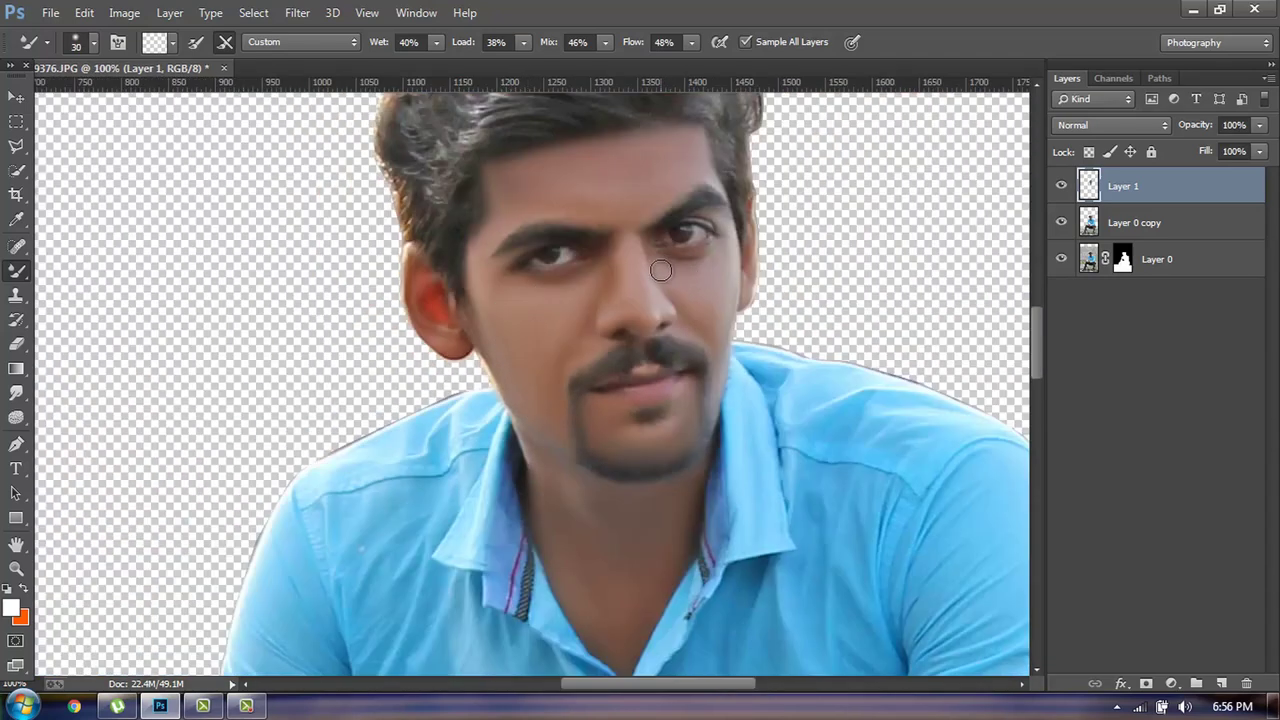
pyautogui.press(']')
pyautogui.press(']')
pyautogui.scroll(-5, 609, 220)
pyautogui.scroll(1, 609, 225)
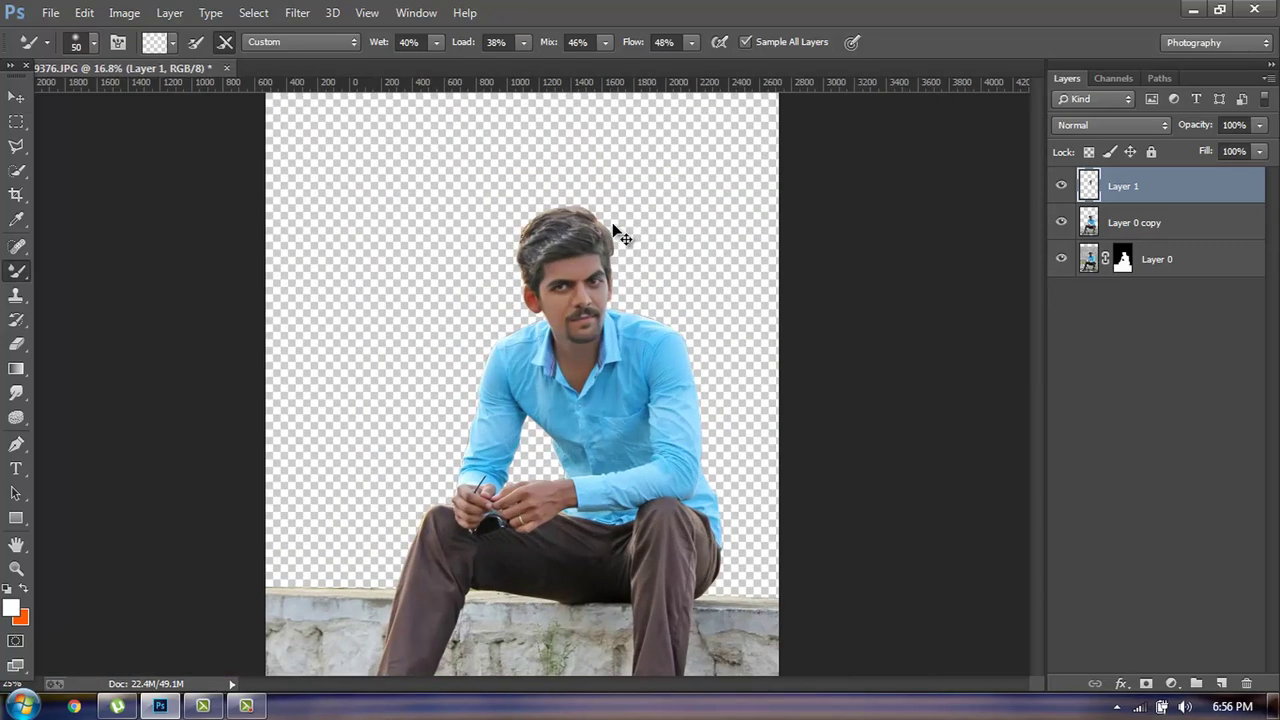
pyautogui.scroll(1, 549, 420)
pyautogui.scroll(1, 548, 418)
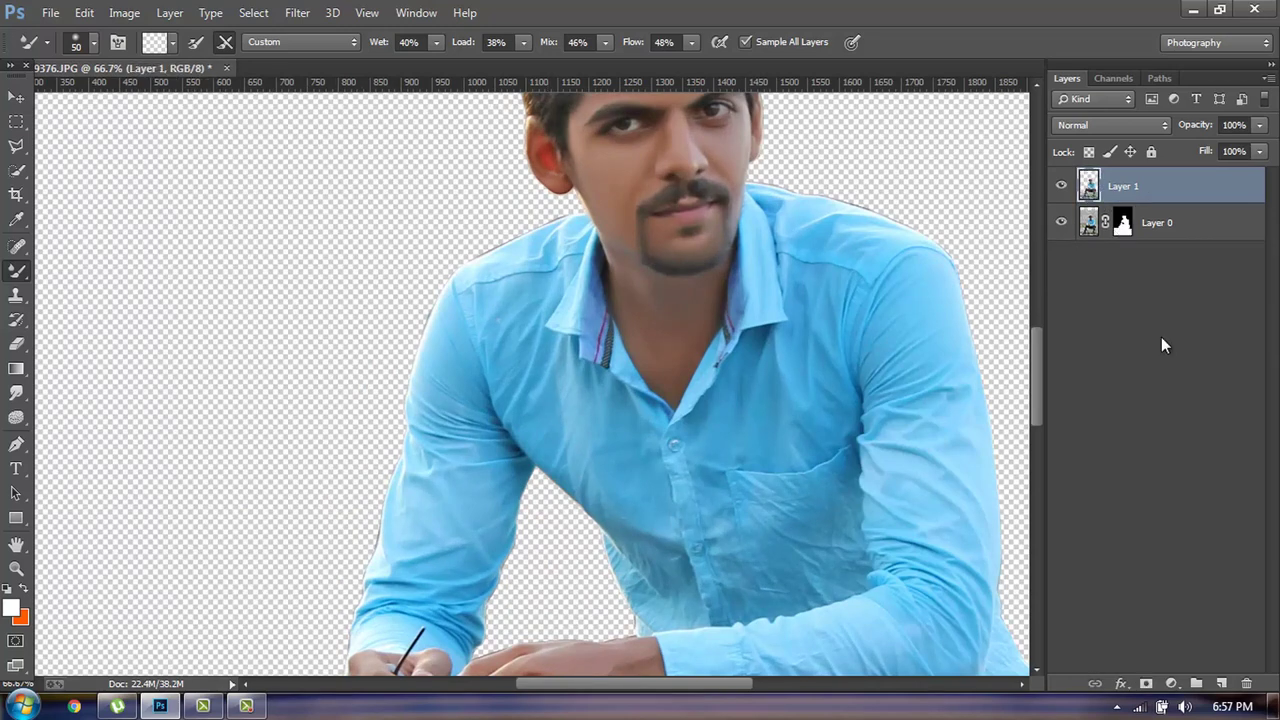
# Add a new Layer 2 clipped to Layer 1 and zoom to 200% on the hands.
pyautogui.click(1221, 684)
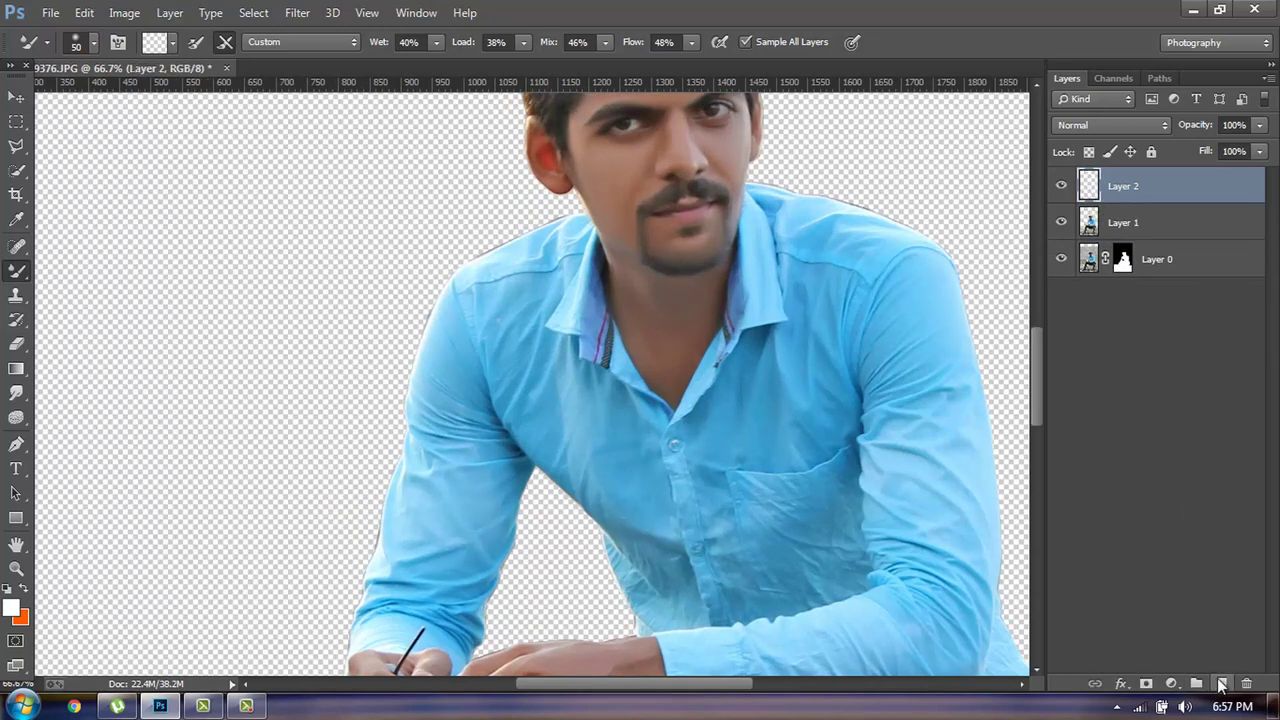
pyautogui.rightClick(1124, 190)
pyautogui.click(763, 340)
pyautogui.moveTo(670, 418); pyautogui.dragTo(674, 232)
pyautogui.hotkey('ctrl', '+')
pyautogui.hotkey('ctrl', '+')
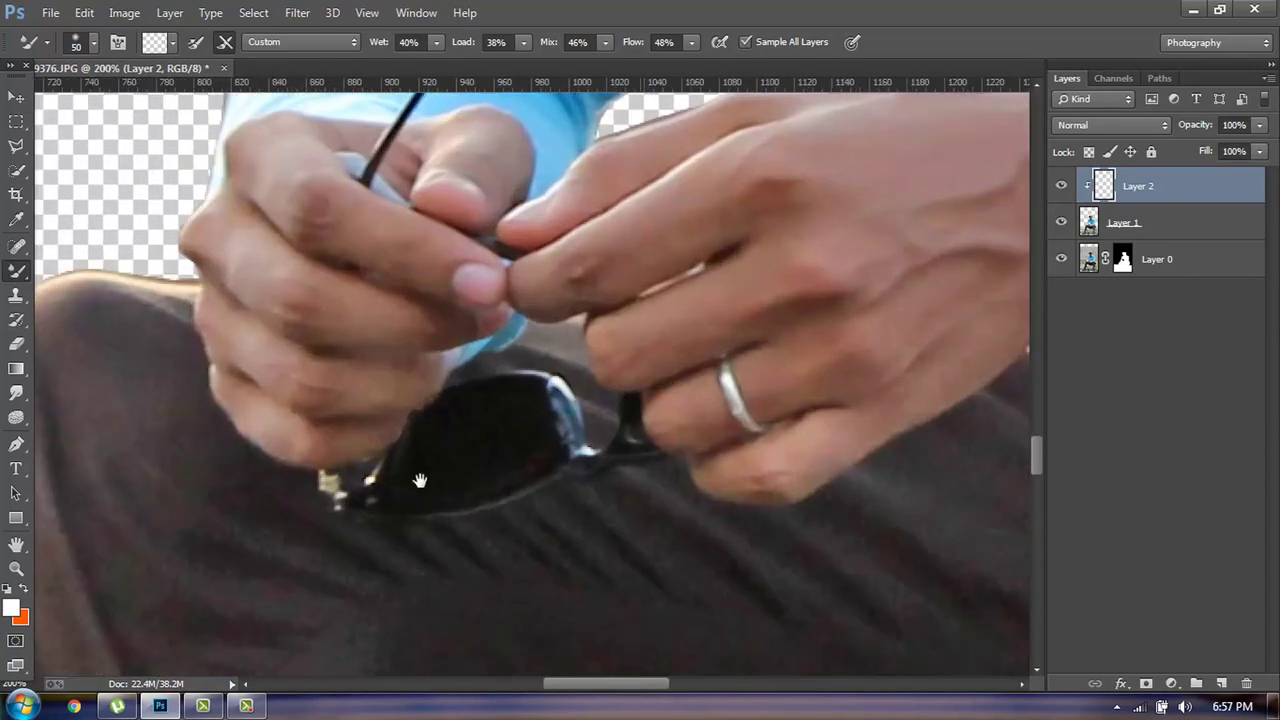
pyautogui.moveTo(750, 306); pyautogui.dragTo(438, 456)
# Smooth the veins on the back of one hand with a 25–30 Mixer Brush.
pyautogui.press('[')
pyautogui.press('[')
pyautogui.press('[')
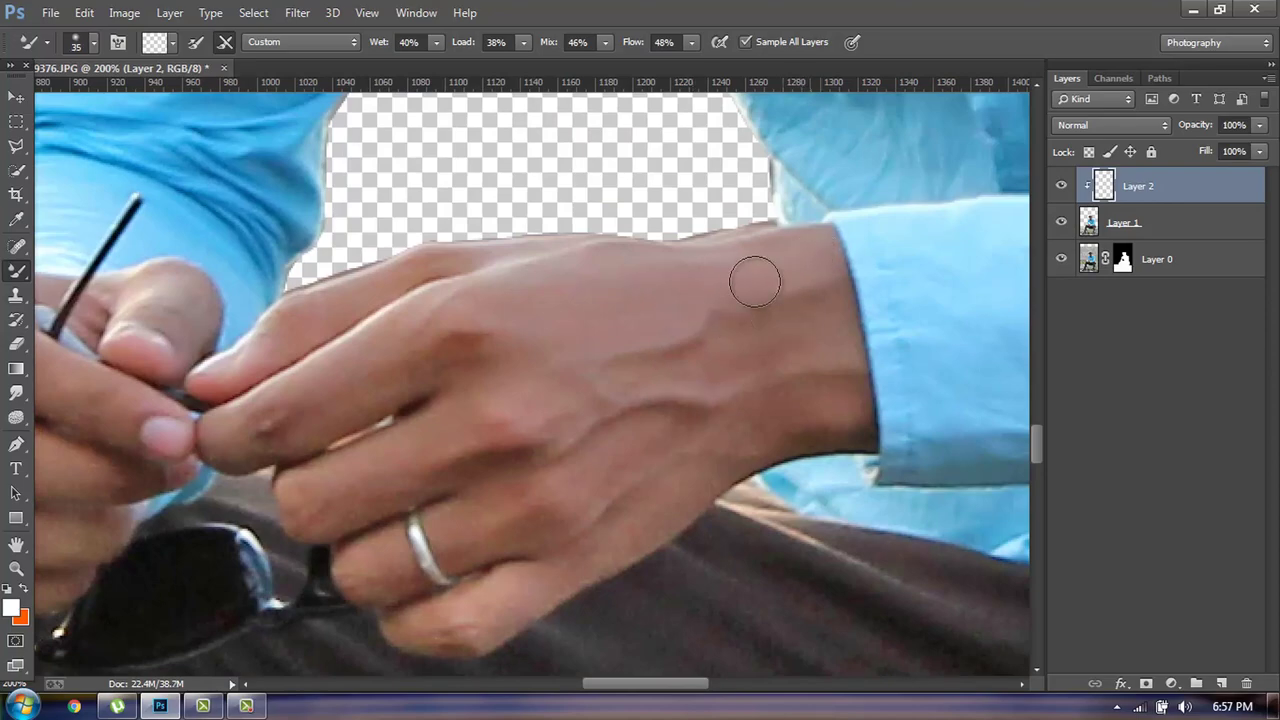
pyautogui.press('[')
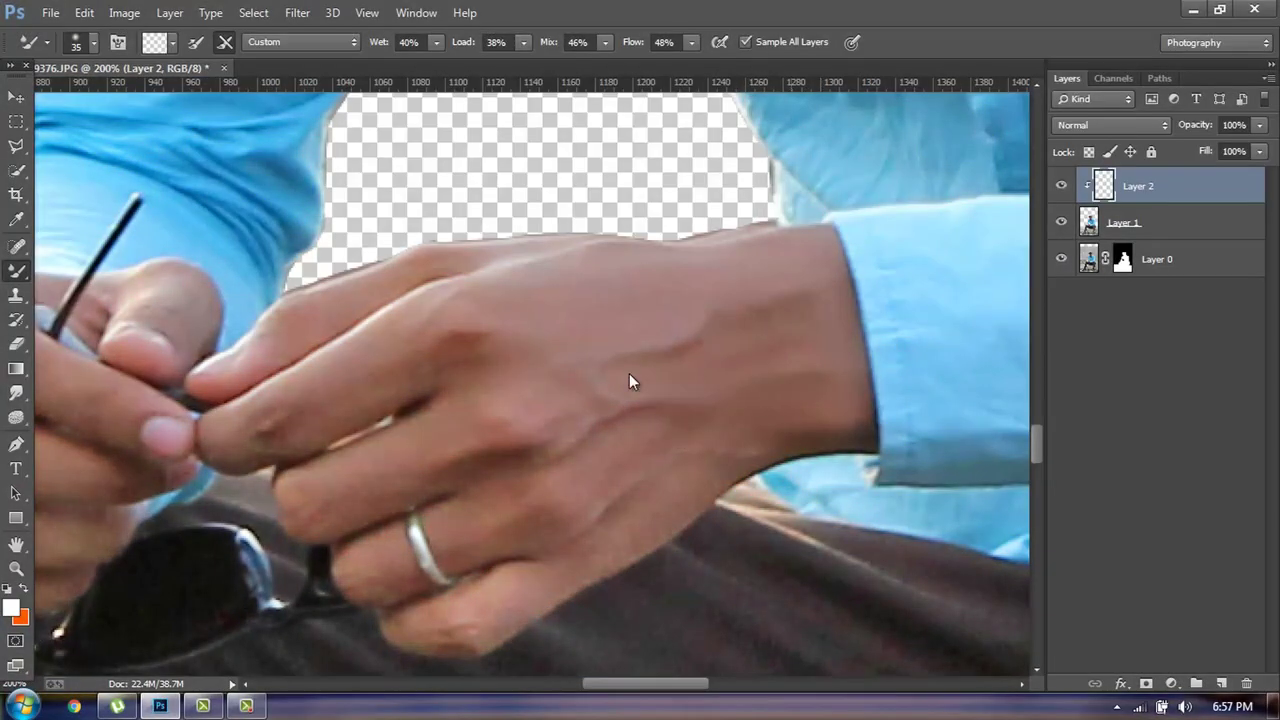
pyautogui.press('[')
pyautogui.moveTo(775, 322); pyautogui.dragTo(696, 452)
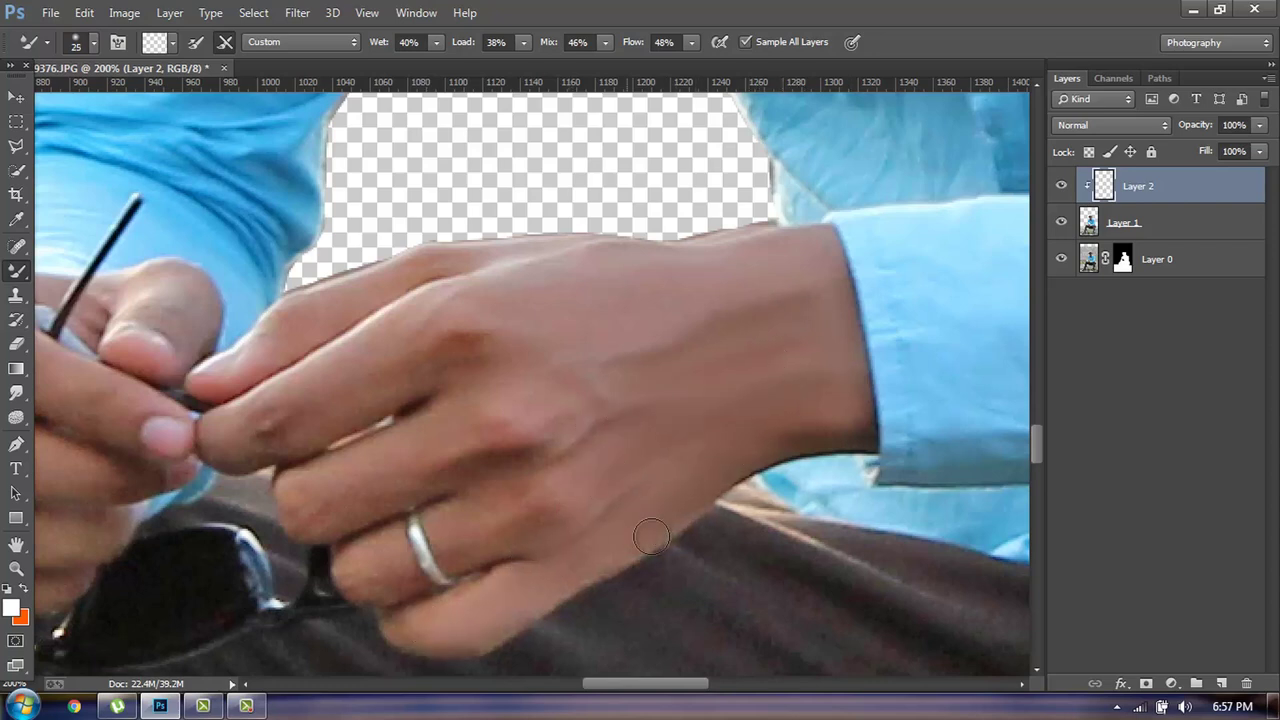
pyautogui.press('[')
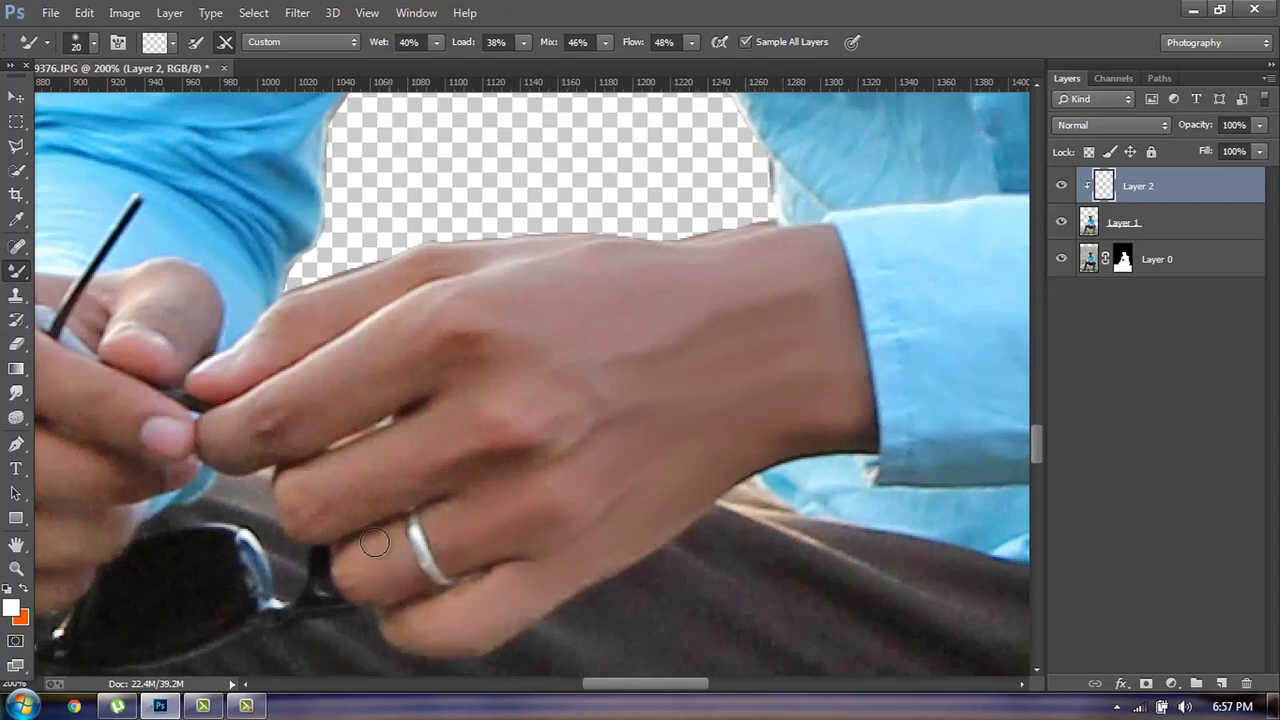
pyautogui.press('[')
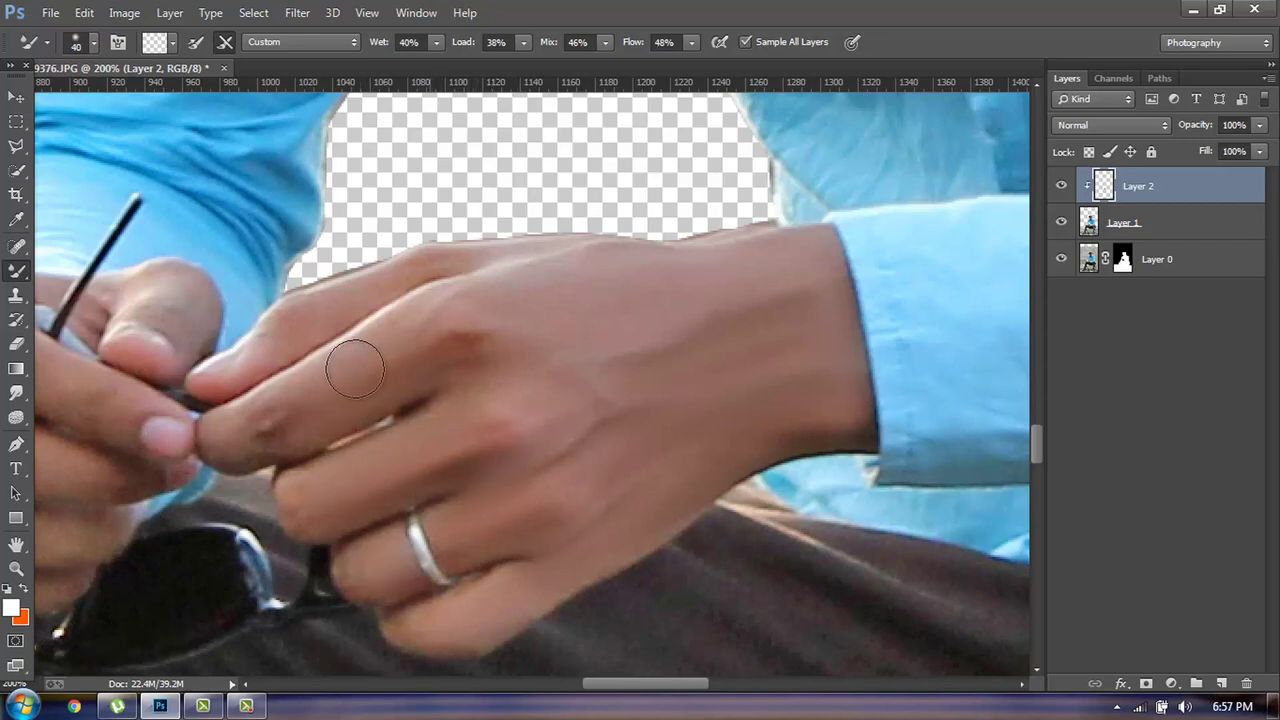
pyautogui.press('[')
pyautogui.press('[')
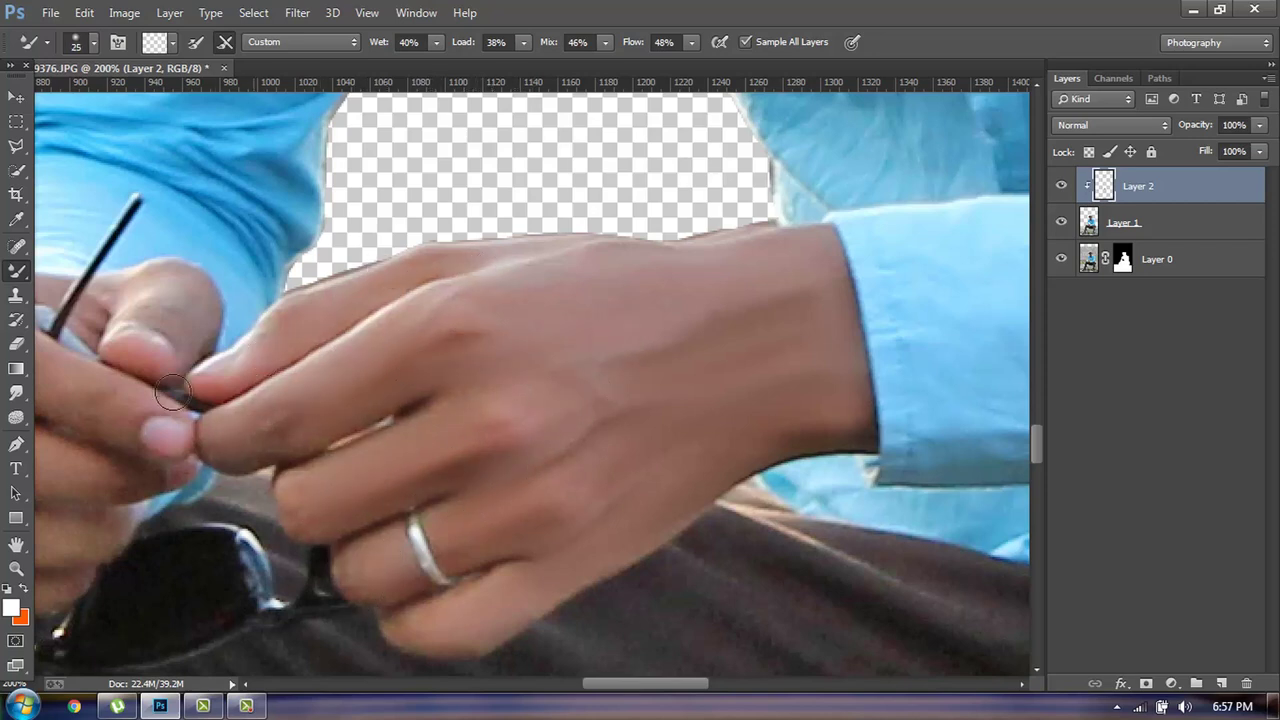
# Smooth the knuckle skin on the other hand with a size-20 brush, then fit the image on screen.
pyautogui.hscroll(-5, 528, 362)
pyautogui.moveTo(528, 362); pyautogui.dragTo(570, 273)
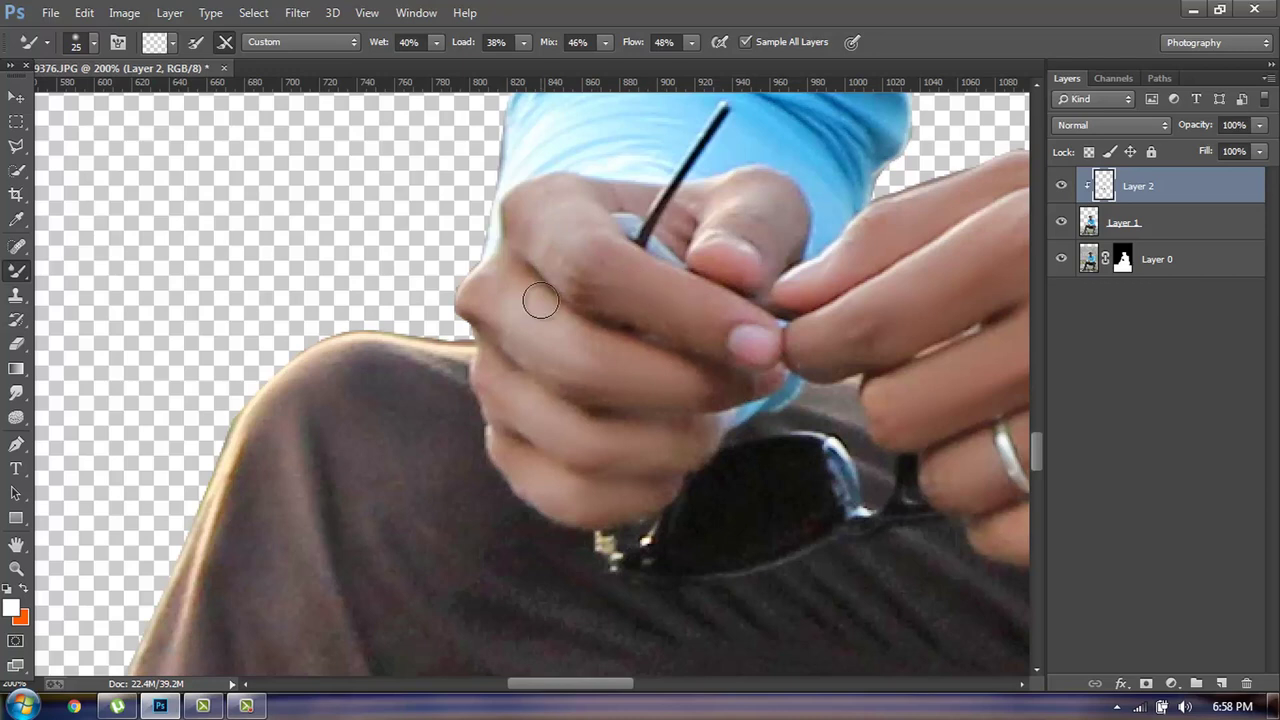
pyautogui.press('[')
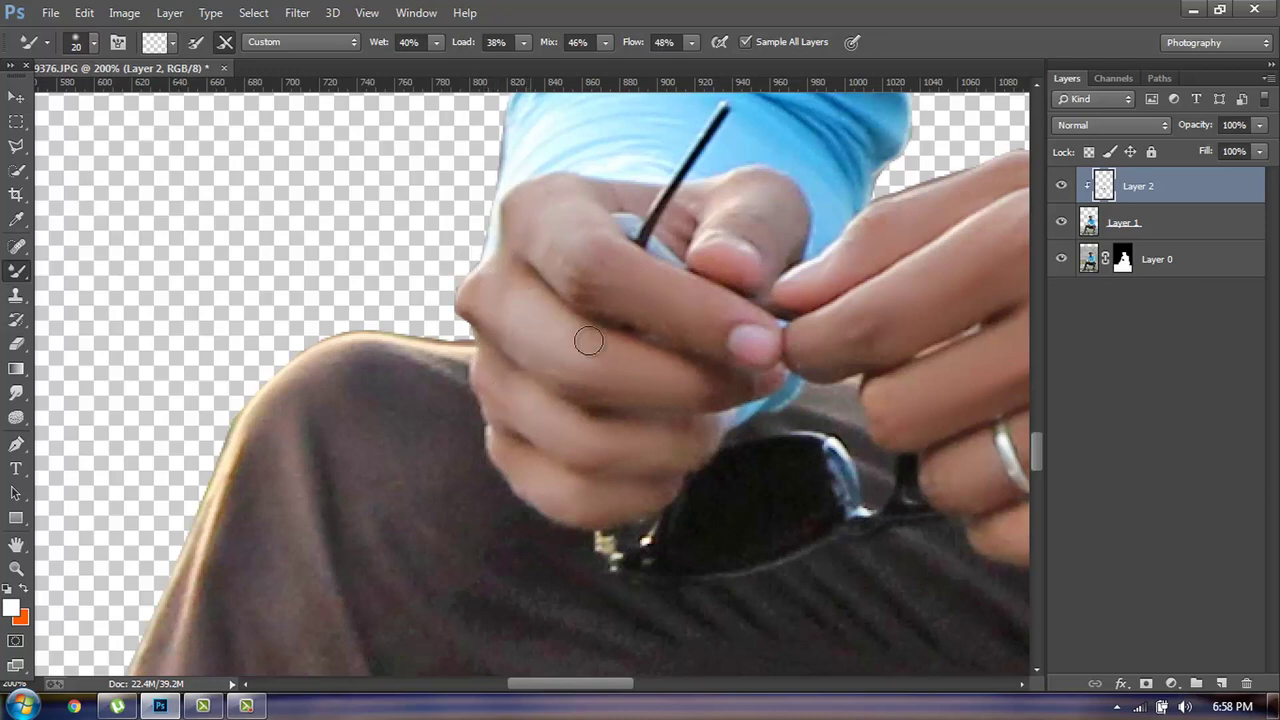
pyautogui.moveTo(774, 200); pyautogui.dragTo(691, 208)
pyautogui.press('[')
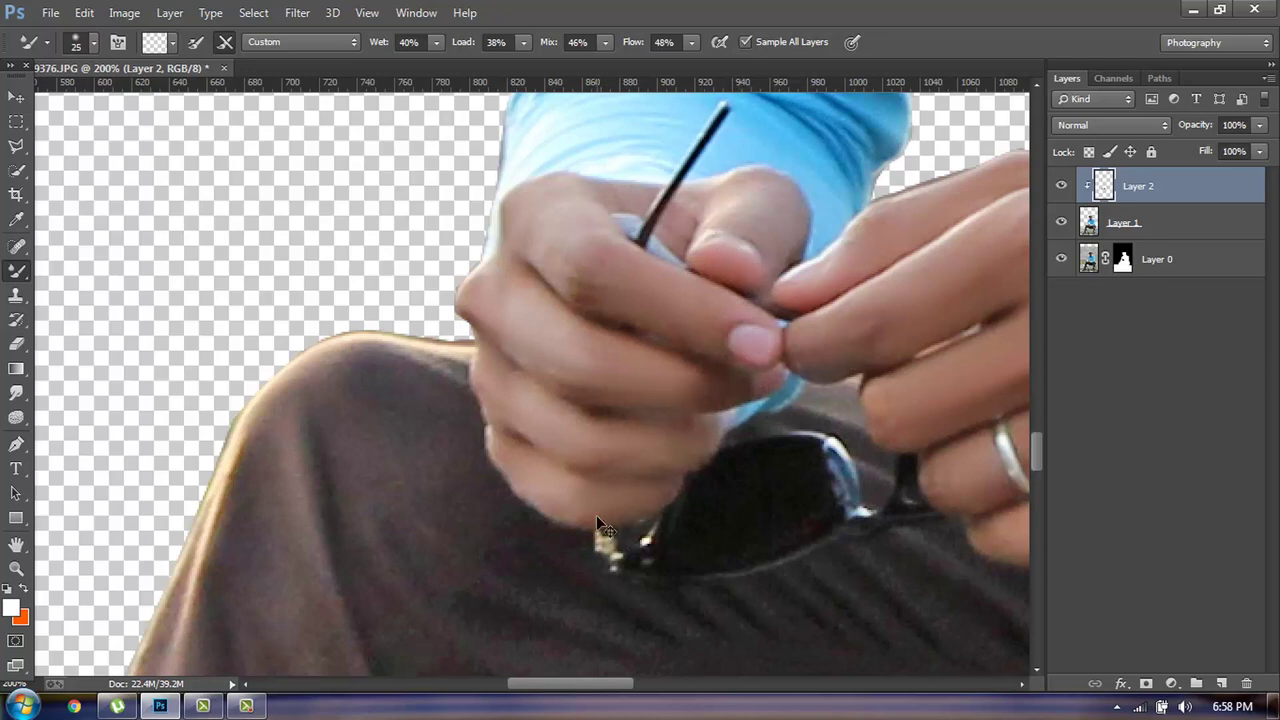
pyautogui.hotkey('ctrl', '0')
# Merge Layer 1 with the hand retouching and duplicate the figure as Layer 2 copy.
pyautogui.keyDown('shift'); pyautogui.click(1183, 222); pyautogui.keyUp('shift')
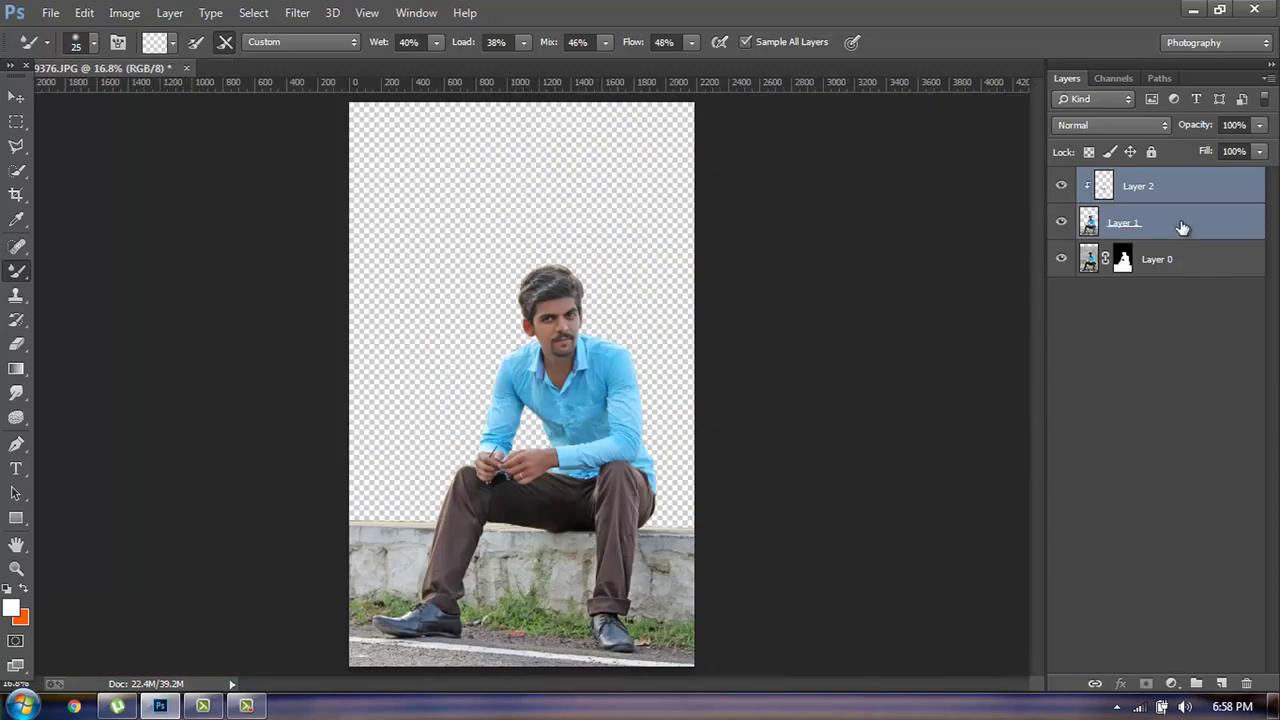
pyautogui.hotkey('ctrl', 'e')
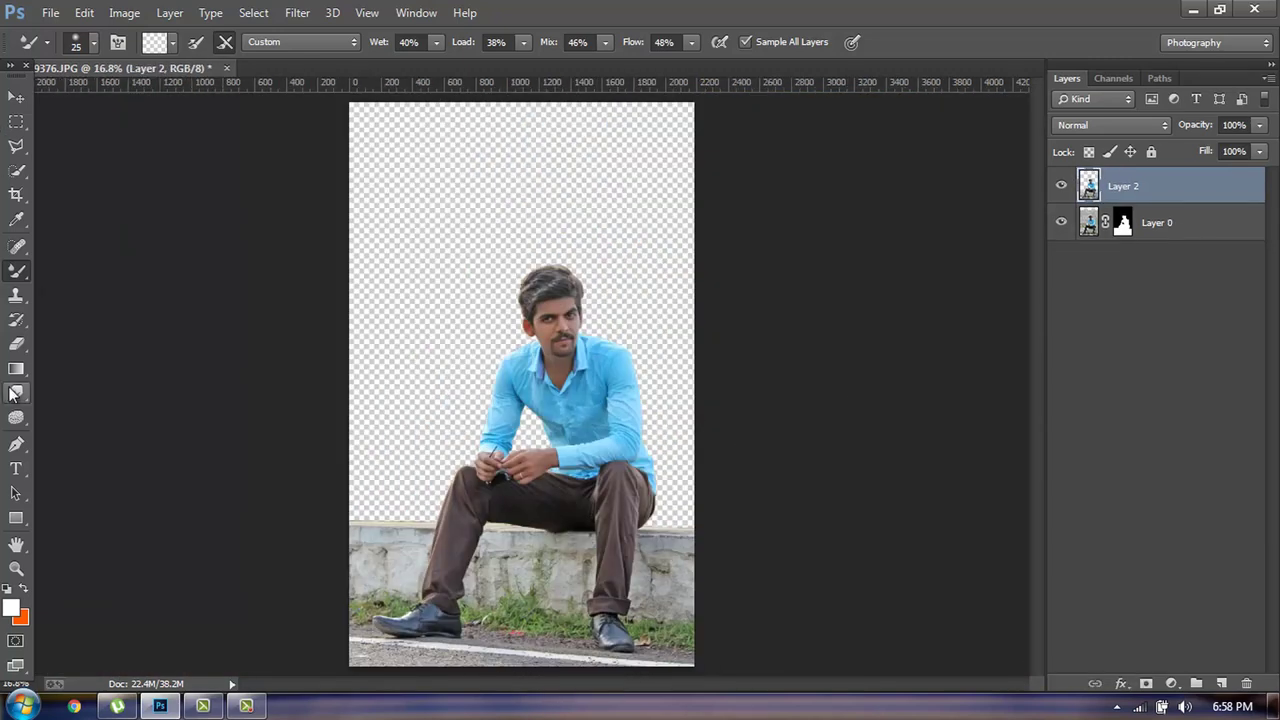
pyautogui.hotkey('ctrl', 'j')
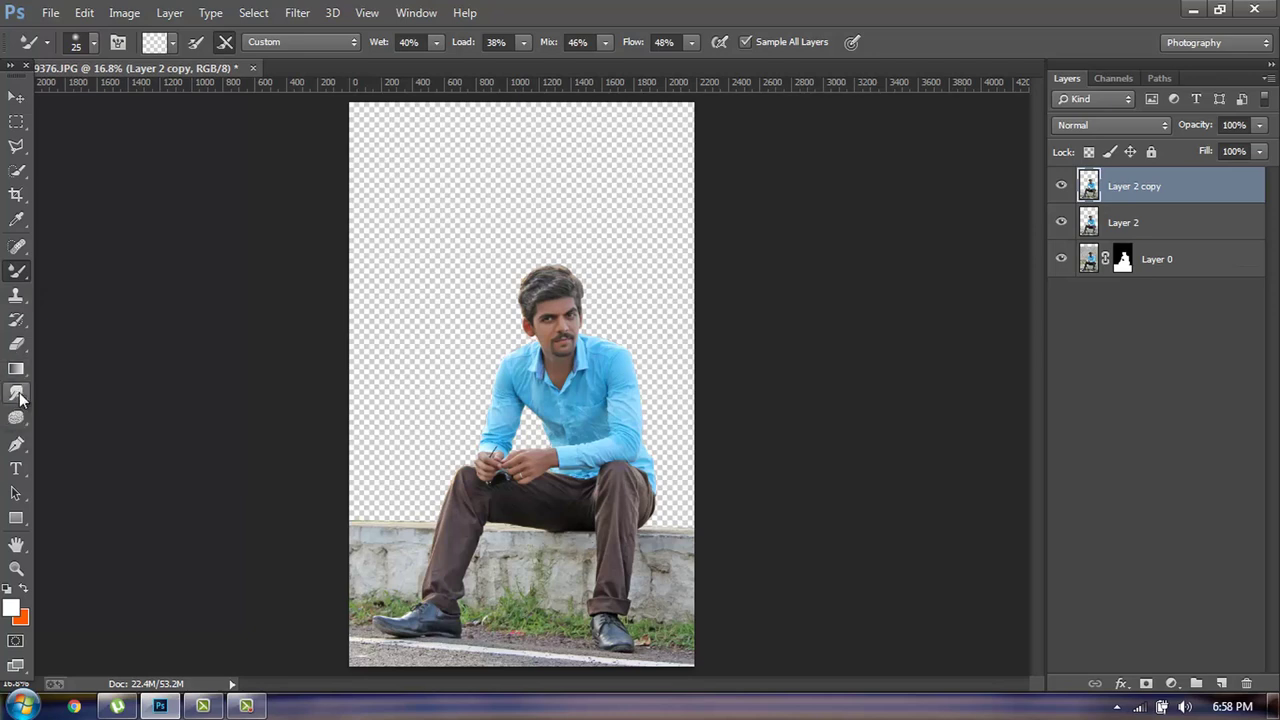
# Set up the Smudge Tool with the 111 scattered brush tip at a rotated angle.
pyautogui.moveTo(19, 398); pyautogui.dragTo(70, 431)
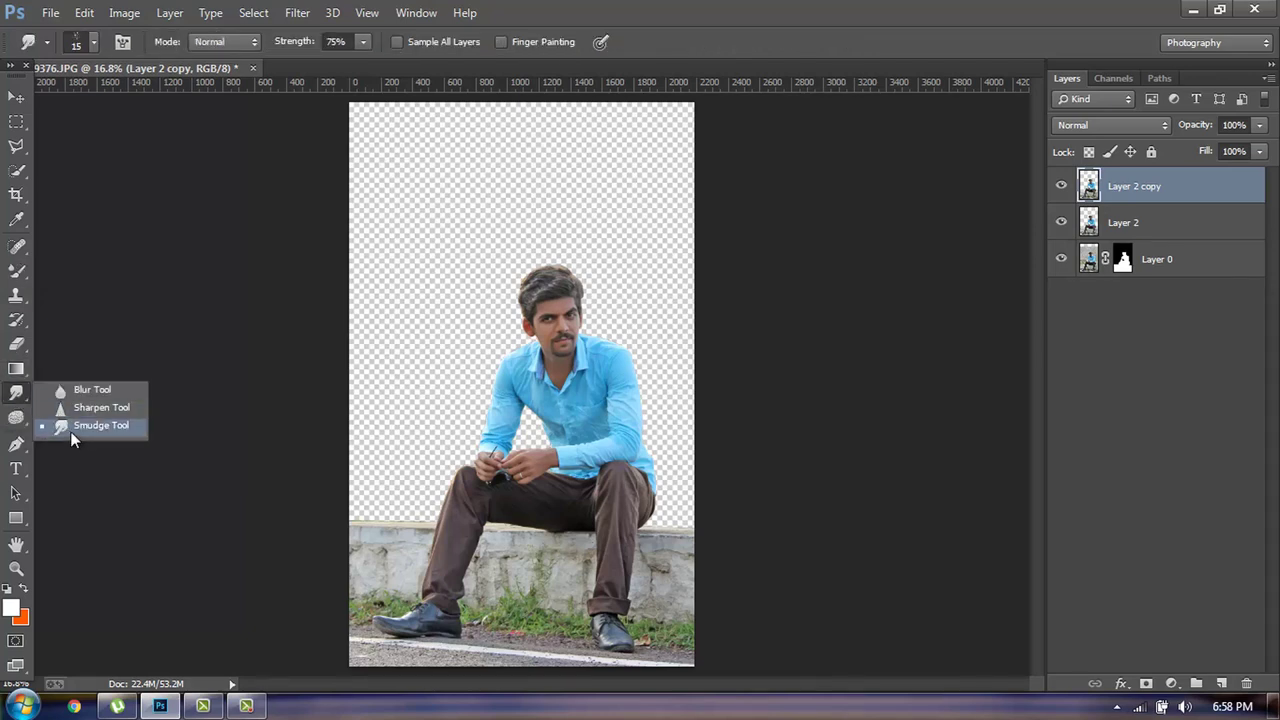
pyautogui.click(70, 430)
pyautogui.hotkey('ctrl', '+')
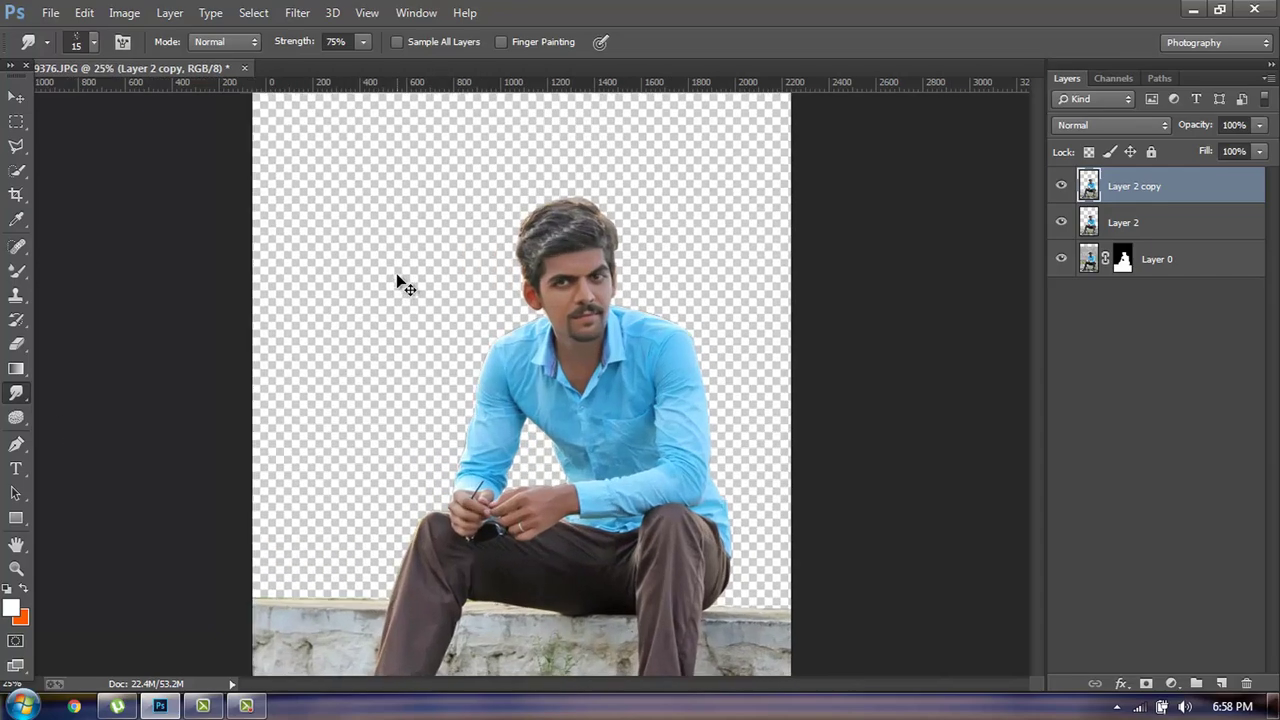
pyautogui.hotkey('ctrl', '+')
pyautogui.hotkey('ctrl', '+')
pyautogui.hotkey('ctrl', '+')
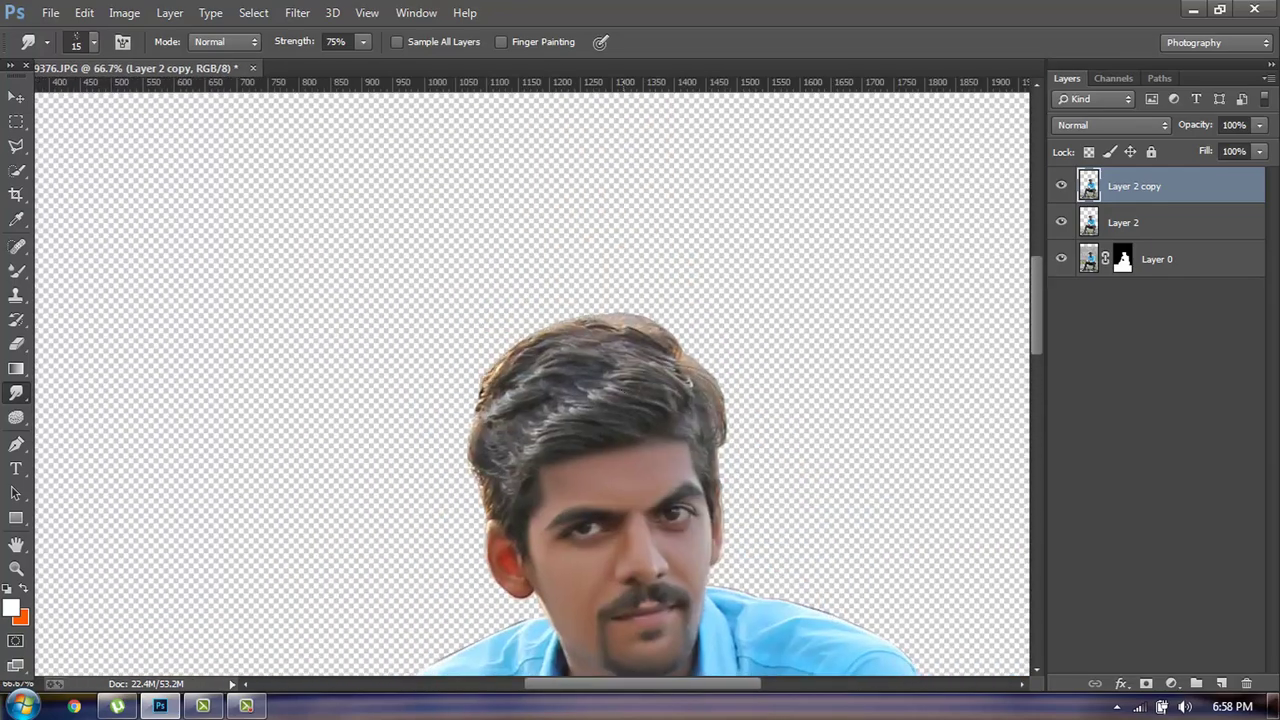
pyautogui.rightClick(833, 410)
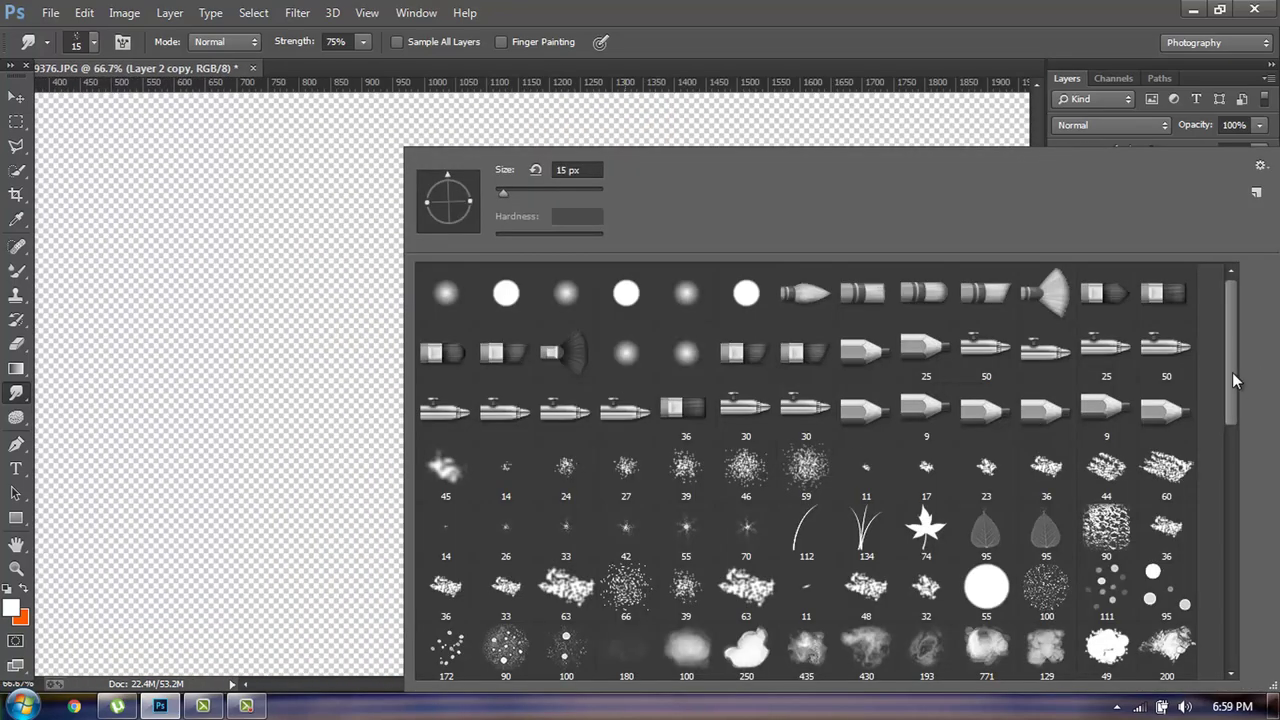
pyautogui.moveTo(1233, 378); pyautogui.dragTo(1035, 682)
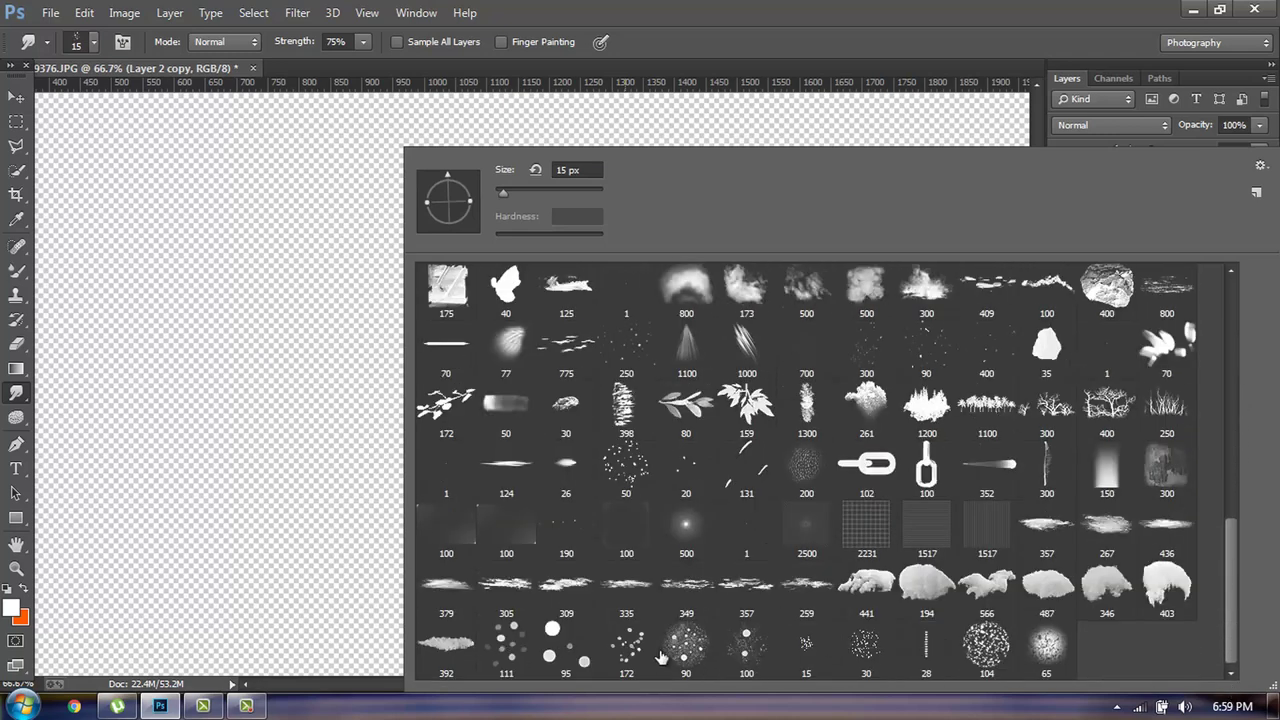
pyautogui.click(491, 648)
pyautogui.click(675, 7)
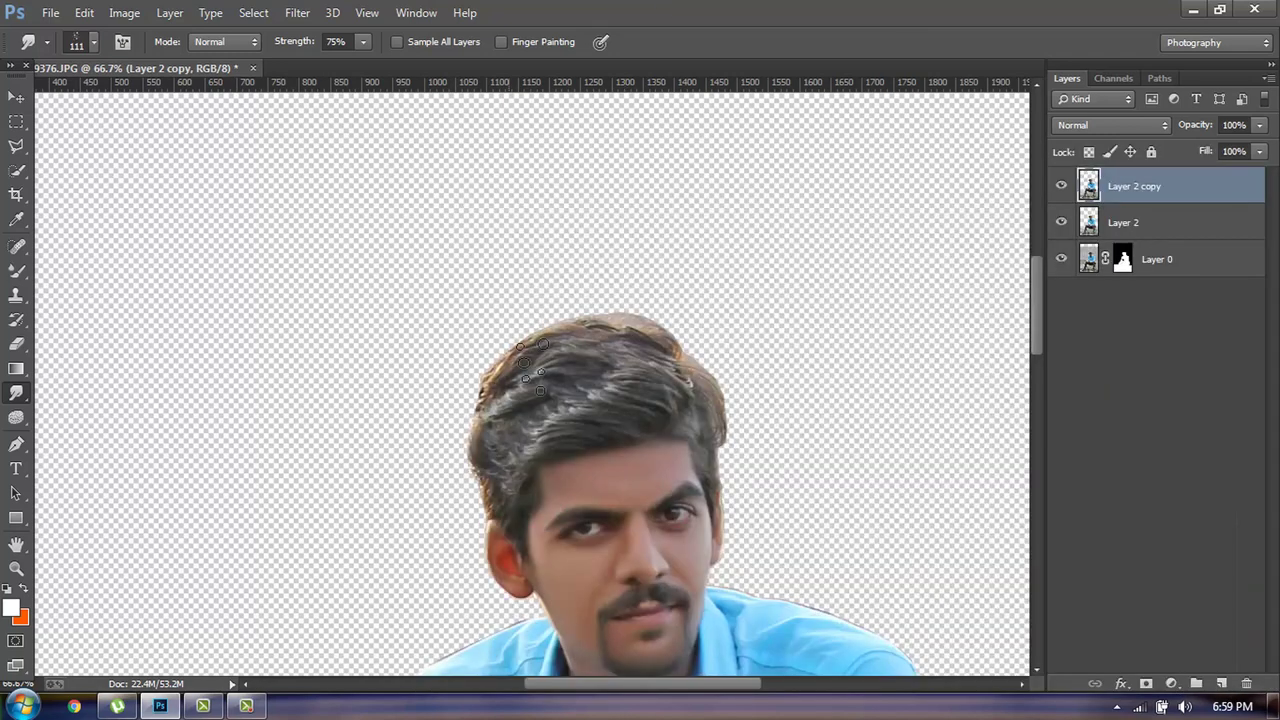
pyautogui.rightClick(535, 358)
pyautogui.moveTo(472, 200); pyautogui.dragTo(458, 184)
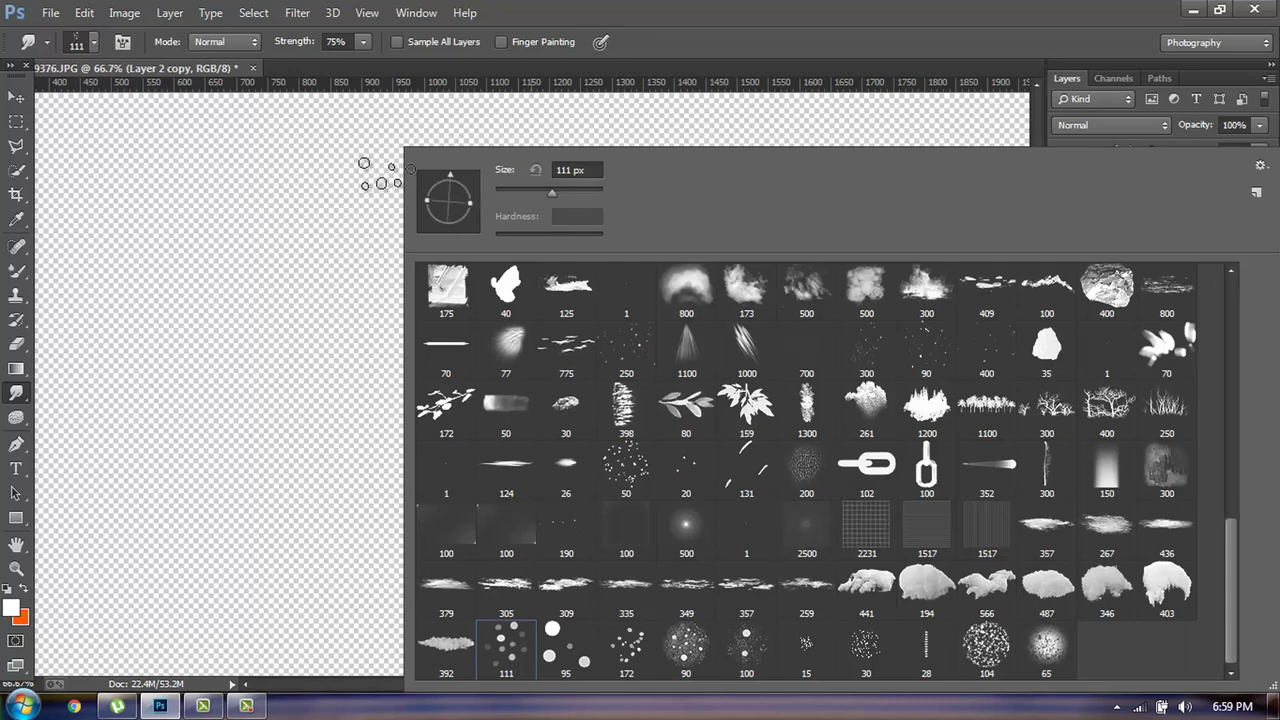
pyautogui.click(700, 7)
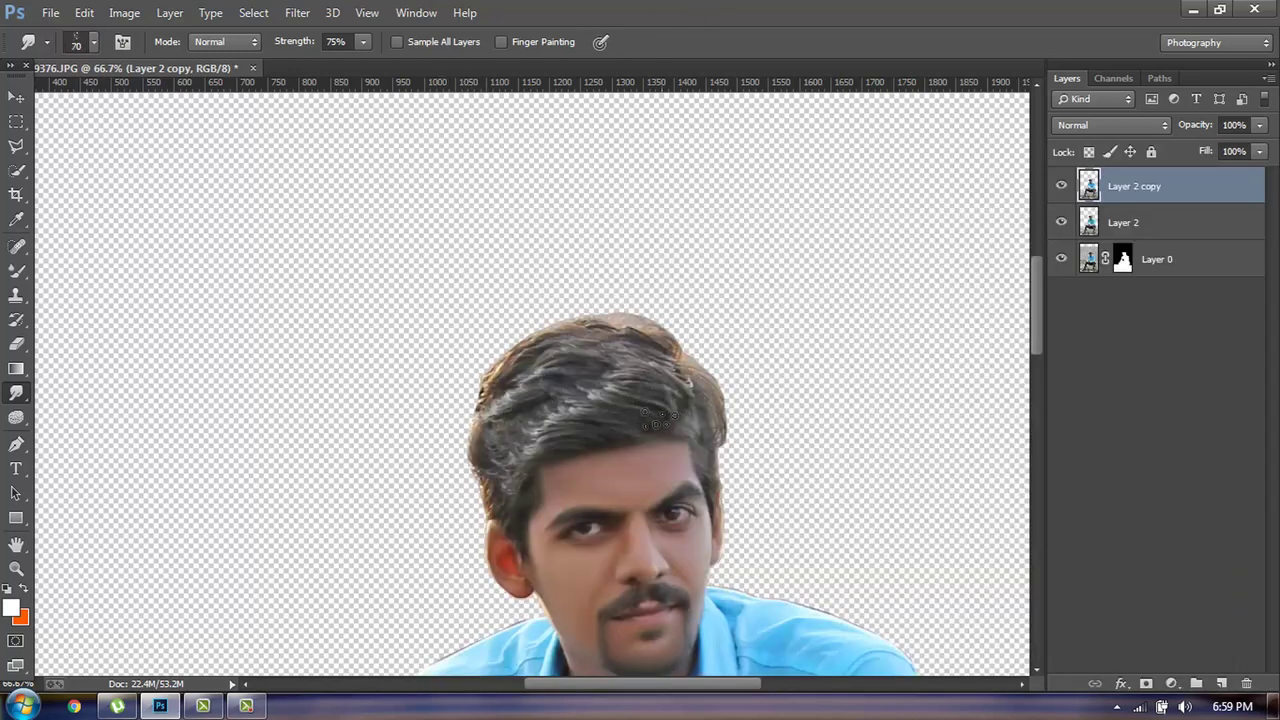
# At 100% zoom, smudge the hair across the top and right into smooth strands.
pyautogui.hotkey('ctrl', '+')
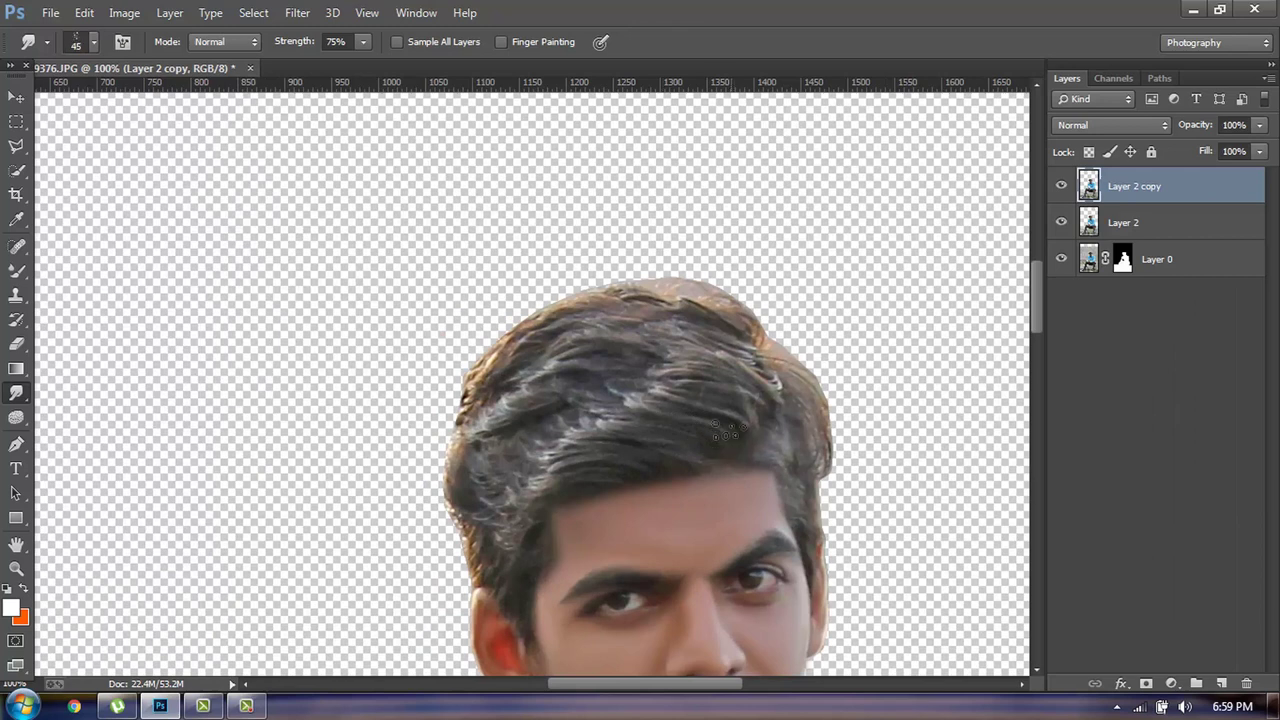
pyautogui.moveTo(711, 408); pyautogui.dragTo(715, 441)
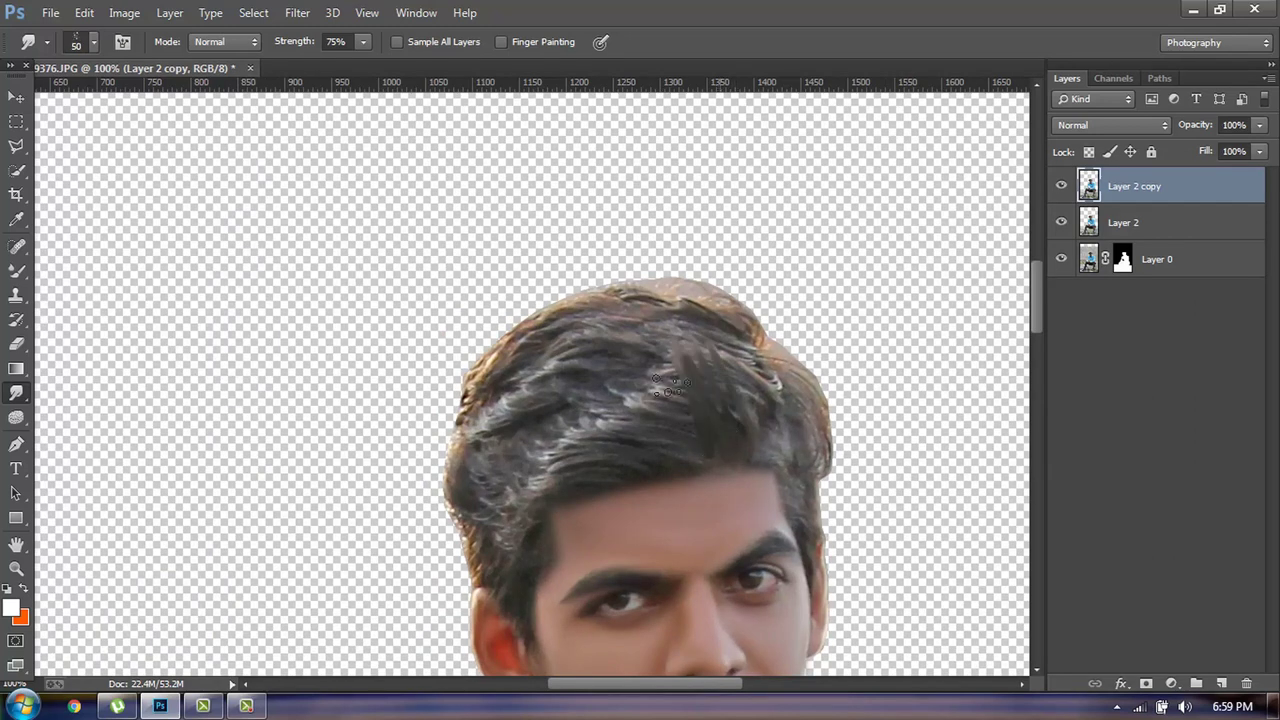
pyautogui.moveTo(669, 389)
pyautogui.mouseDown()
pyautogui.moveTo(610, 400)
pyautogui.moveTo(456, 478)
pyautogui.mouseUp()
pyautogui.moveTo(556, 432); pyautogui.dragTo(460, 488)
pyautogui.moveTo(780, 396)
pyautogui.mouseDown()
pyautogui.moveTo(612, 346)
pyautogui.moveTo(486, 353)
pyautogui.moveTo(440, 440)
pyautogui.mouseUp()
pyautogui.press('[')
pyautogui.press('[')
pyautogui.press('[')
pyautogui.press(']')
pyautogui.moveTo(777, 370)
pyautogui.mouseDown()
pyautogui.moveTo(735, 330)
pyautogui.moveTo(644, 315)
pyautogui.mouseUp()
pyautogui.moveTo(780, 395); pyautogui.dragTo(735, 315)
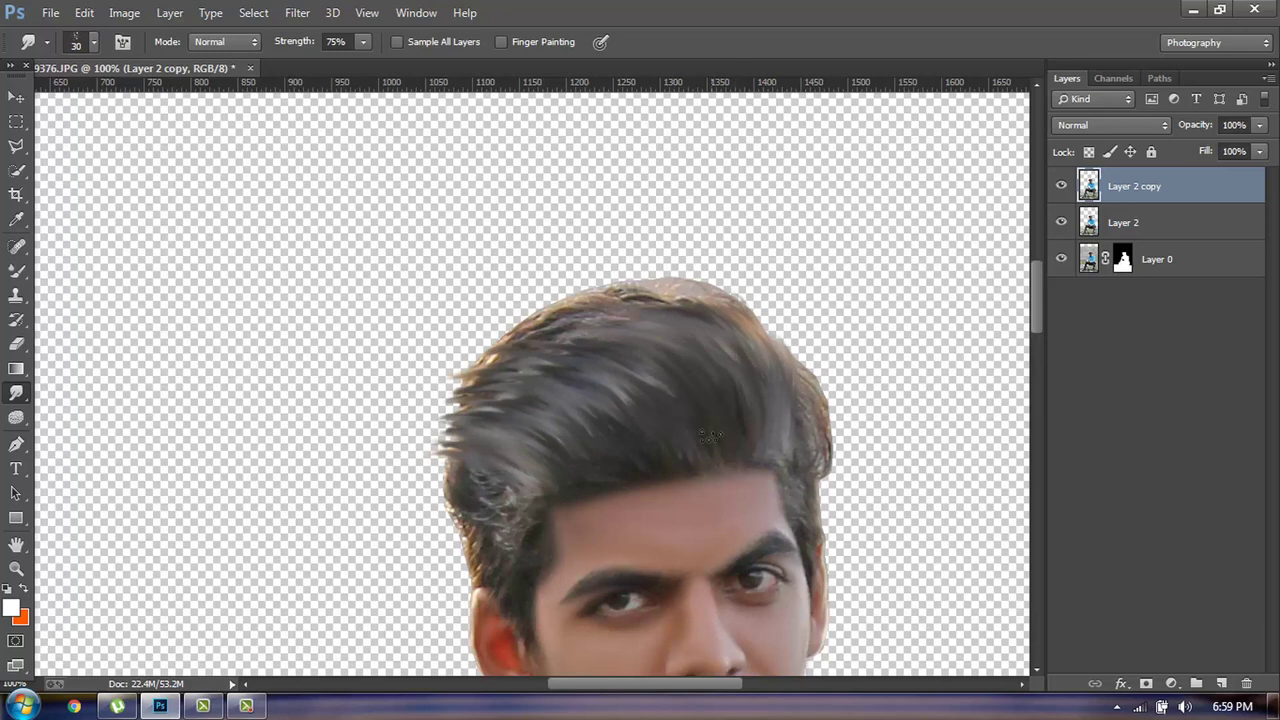
# Hide Layer 2 and Layer 0, then erase the right hair-edge fringe with the eraser at 100% opacity.
pyautogui.click(1061, 222)
pyautogui.click(1061, 259)
pyautogui.hotkey('ctrl', '+')
pyautogui.press('e')
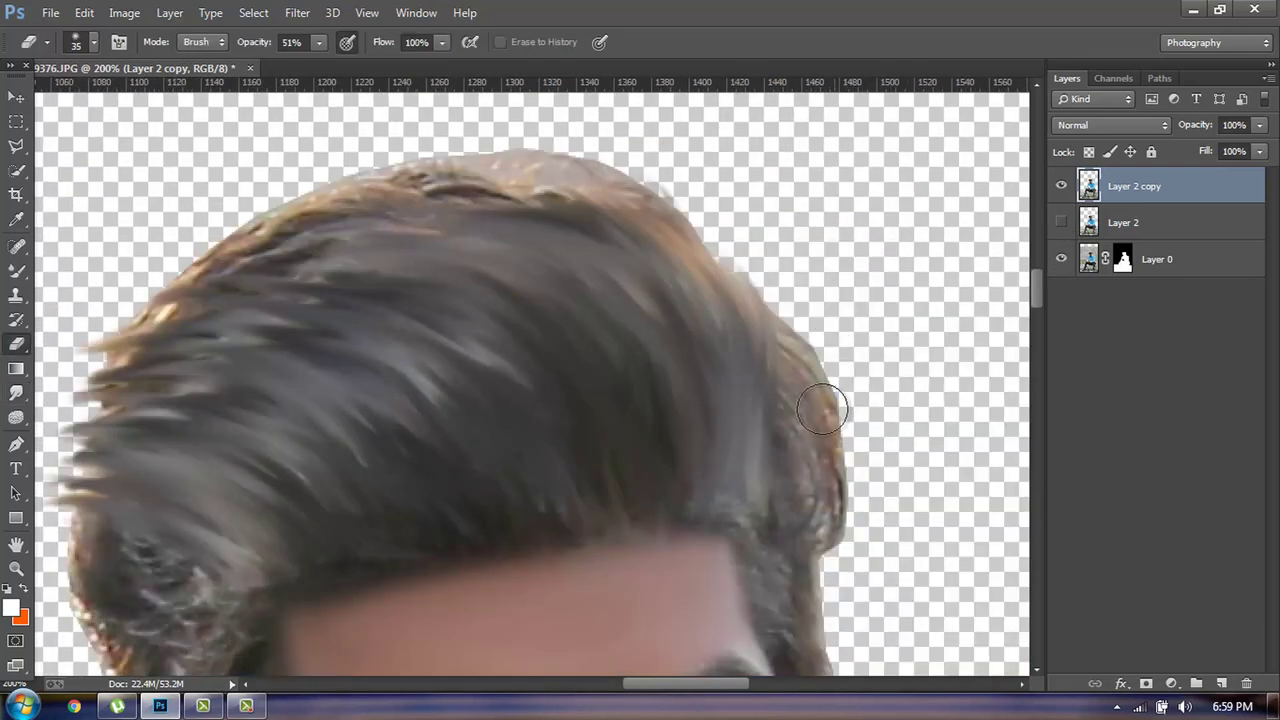
pyautogui.moveTo(854, 358)
pyautogui.mouseDown()
pyautogui.moveTo(811, 377)
pyautogui.moveTo(851, 546)
pyautogui.mouseUp()
pyautogui.moveTo(318, 42); pyautogui.dragTo(370, 72)
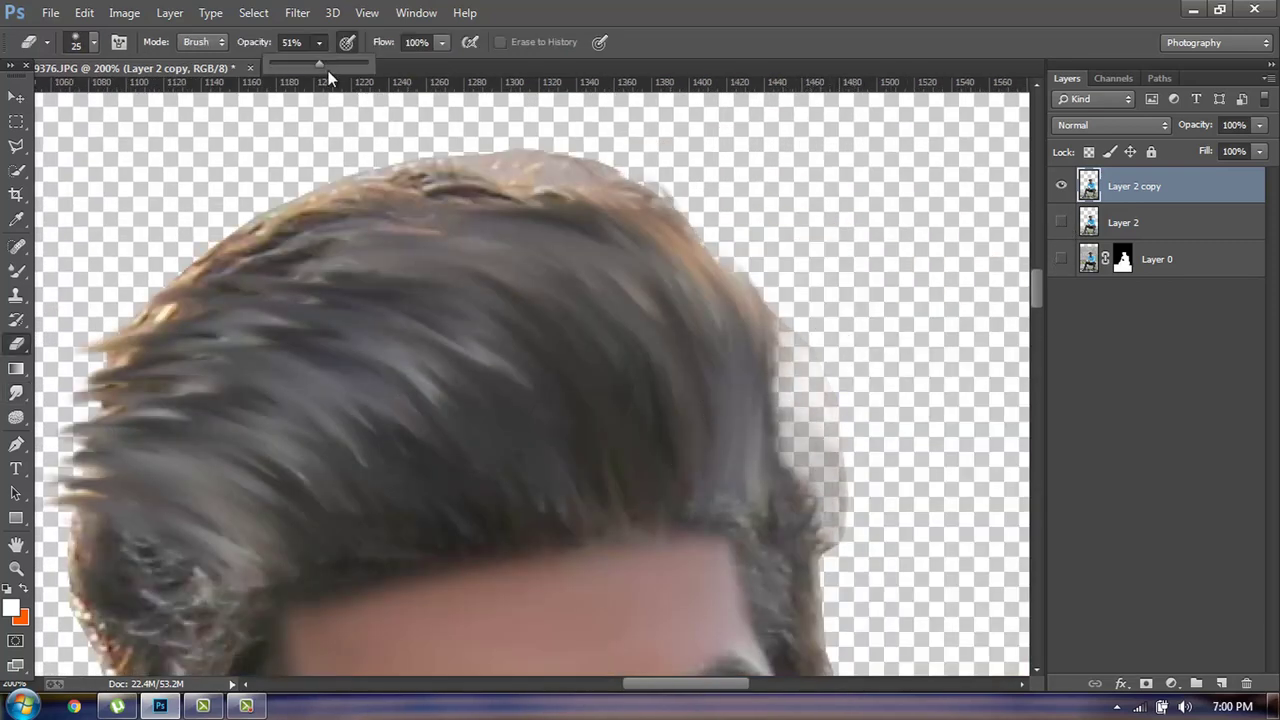
pyautogui.press(']')
pyautogui.moveTo(803, 295)
pyautogui.mouseDown()
pyautogui.moveTo(837, 551)
pyautogui.moveTo(774, 334)
pyautogui.mouseUp()
# Delete Layer 0 and erase the fringe down the right hair edge on Layer 2 copy.
pyautogui.click(1157, 259)
pyautogui.press('Delete')
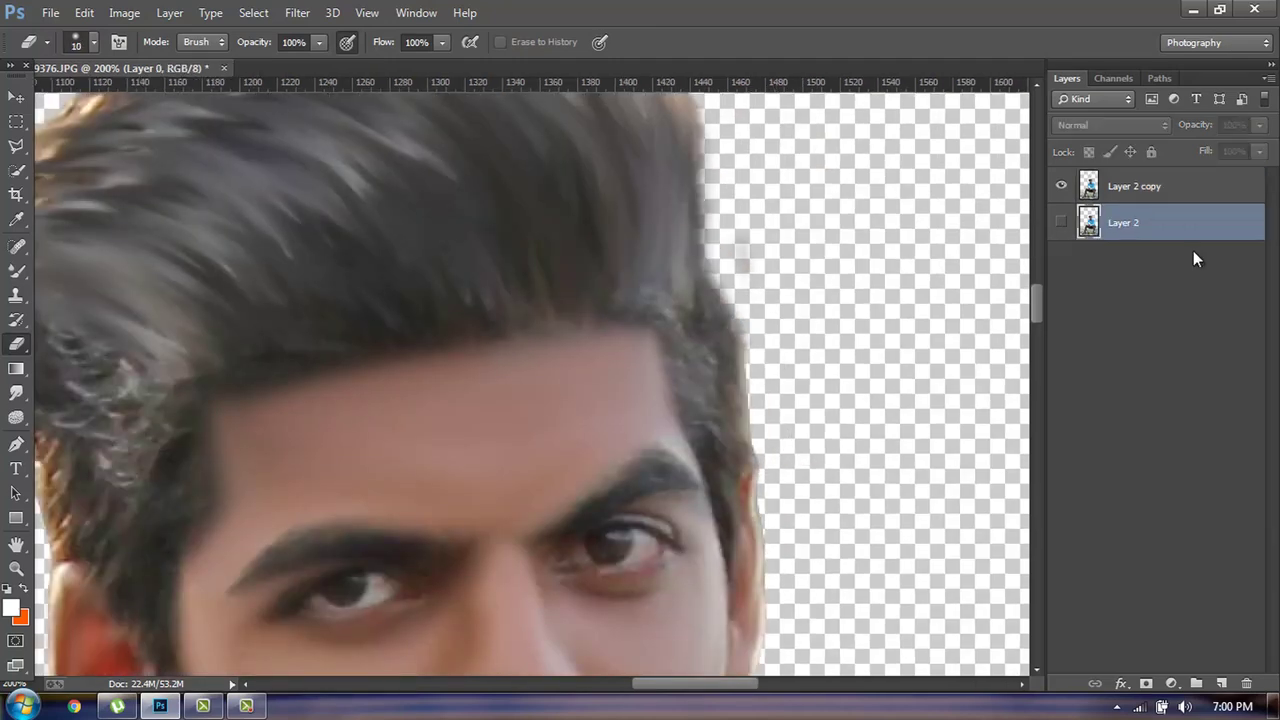
pyautogui.click(1134, 186)
pyautogui.moveTo(731, 288); pyautogui.dragTo(773, 458)
pyautogui.press(']')
pyautogui.press(']')
pyautogui.press(']')
pyautogui.moveTo(710, 270)
pyautogui.mouseDown()
pyautogui.moveTo(731, 291)
pyautogui.moveTo(748, 390)
pyautogui.mouseUp()
# Enlarge the eraser to 50 and keep erasing stray smudge around the hair outline.
pyautogui.scroll(5, 791, 429)
pyautogui.moveTo(791, 429)
pyautogui.mouseDown()
pyautogui.moveTo(734, 229)
pyautogui.moveTo(340, 200)
pyautogui.mouseUp()
pyautogui.hscroll(-2, 734, 220)
pyautogui.press(']')
pyautogui.press(']')
pyautogui.press(']')
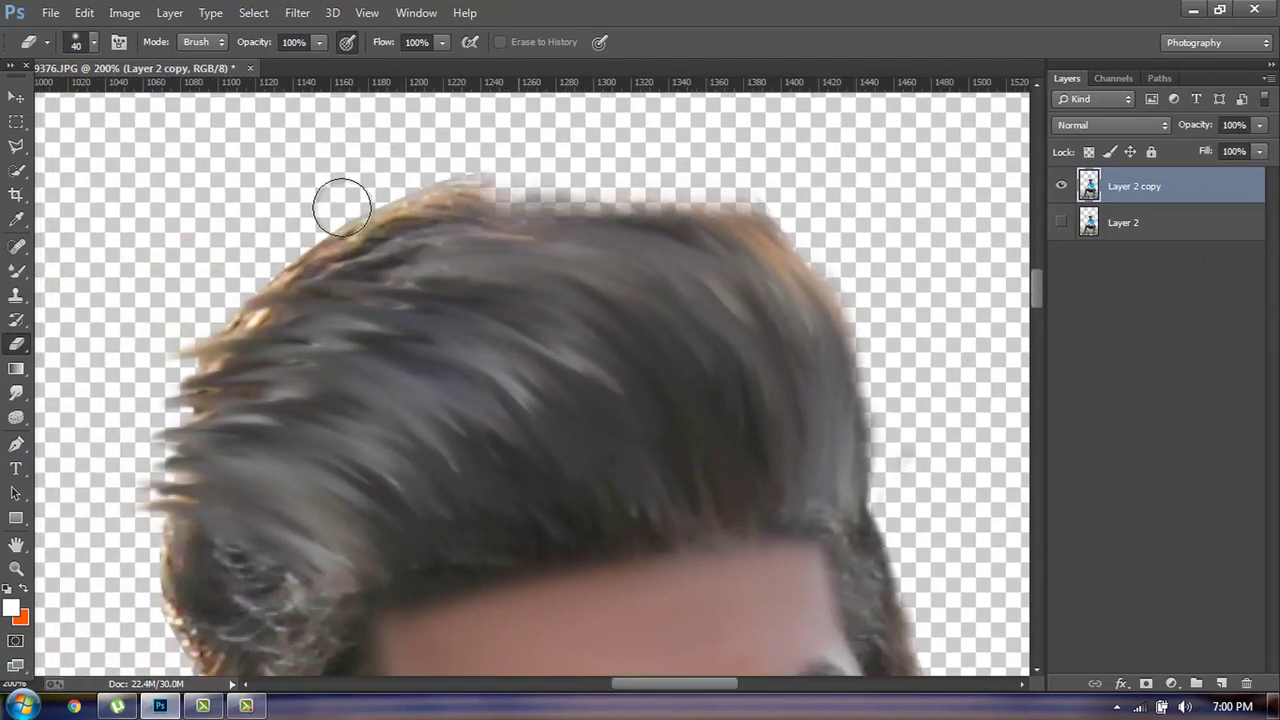
pyautogui.hscroll(-3, 666, 211)
pyautogui.hotkey('ctrl', '-')
pyautogui.moveTo(736, 262); pyautogui.dragTo(731, 260)
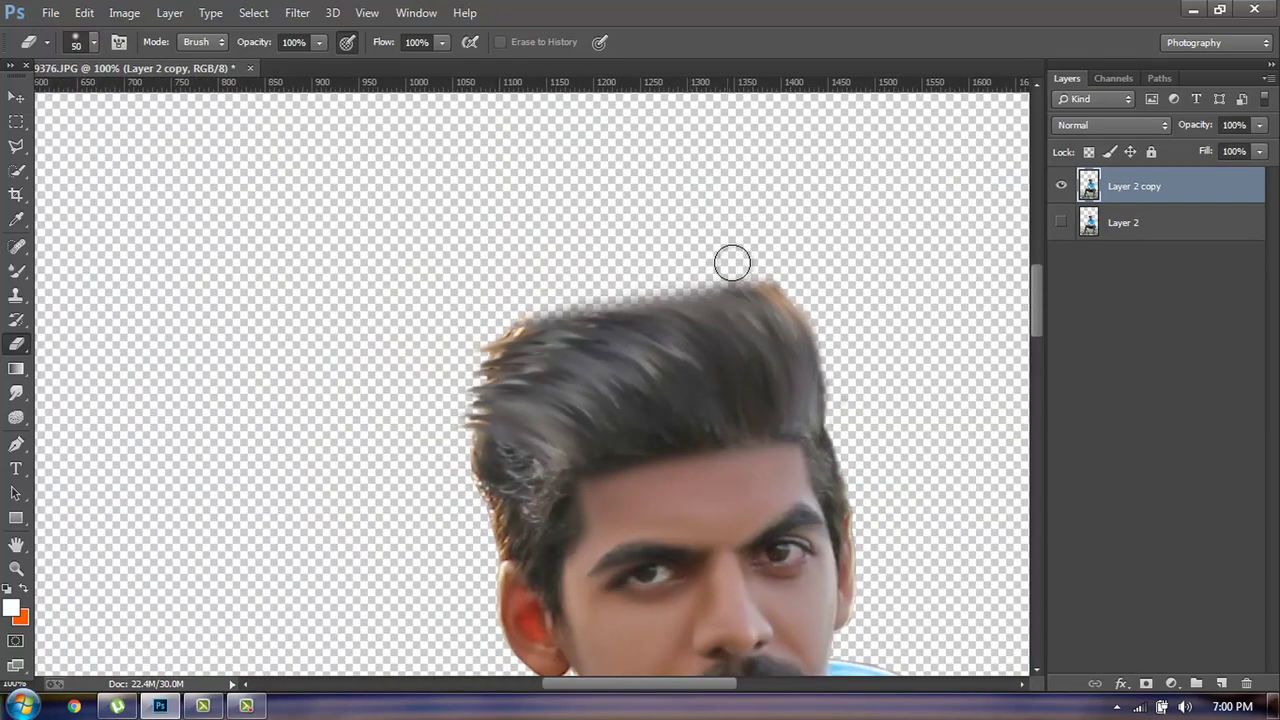
# Erase the remaining fringe along the left hair edge at 200% zoom.
pyautogui.press('[')
pyautogui.press('[')
pyautogui.press('[')
pyautogui.hotkey('ctrl', '+')
pyautogui.scroll(-3, 474, 549)
pyautogui.moveTo(474, 549)
pyautogui.mouseDown()
pyautogui.moveTo(498, 514)
pyautogui.moveTo(480, 391)
pyautogui.moveTo(506, 491)
pyautogui.mouseUp()
pyautogui.press(']')
pyautogui.scroll(3, 506, 491)
pyautogui.moveTo(469, 414)
pyautogui.mouseDown()
pyautogui.moveTo(560, 206)
pyautogui.moveTo(651, 297)
pyautogui.mouseUp()
# Smudge the top and top-left hair edges upward into strands at 100% zoom.
pyautogui.hotkey('ctrl', '-')
pyautogui.click(18, 402)
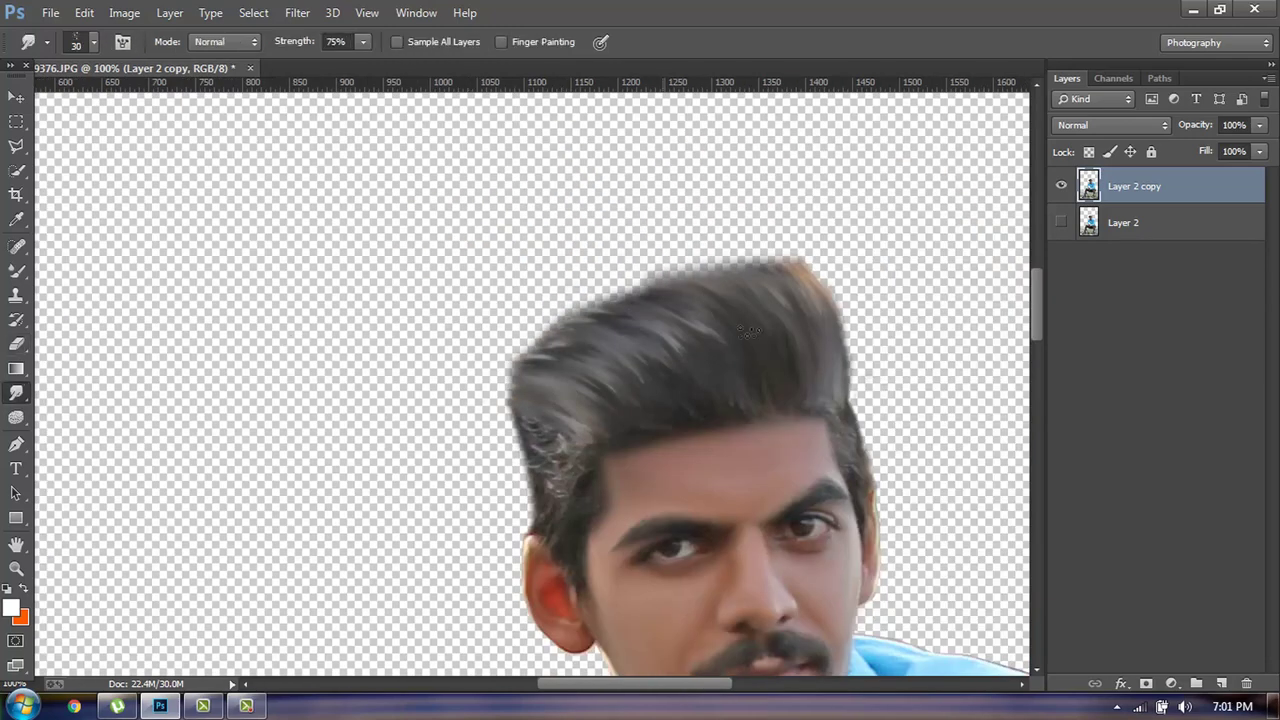
pyautogui.moveTo(776, 279); pyautogui.dragTo(693, 271)
pyautogui.moveTo(619, 306); pyautogui.dragTo(746, 301)
pyautogui.press('[')
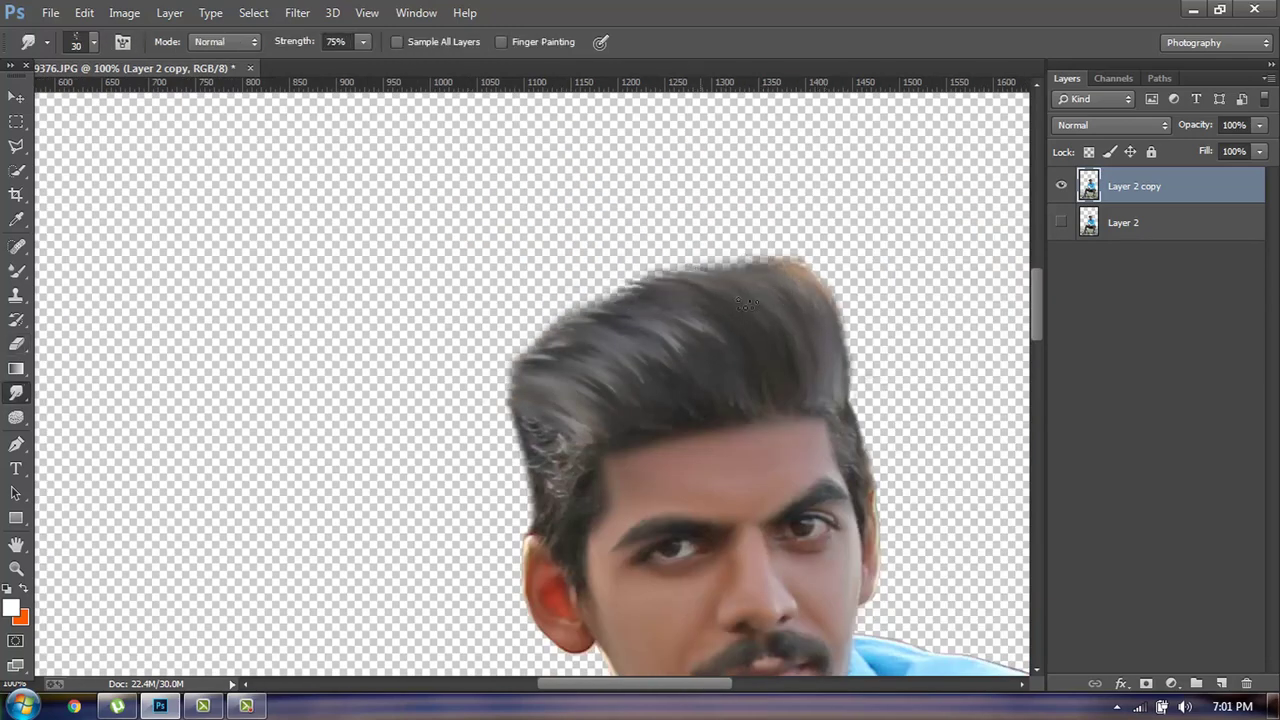
pyautogui.moveTo(659, 319)
pyautogui.mouseDown()
pyautogui.moveTo(537, 323)
pyautogui.moveTo(615, 391)
pyautogui.mouseUp()
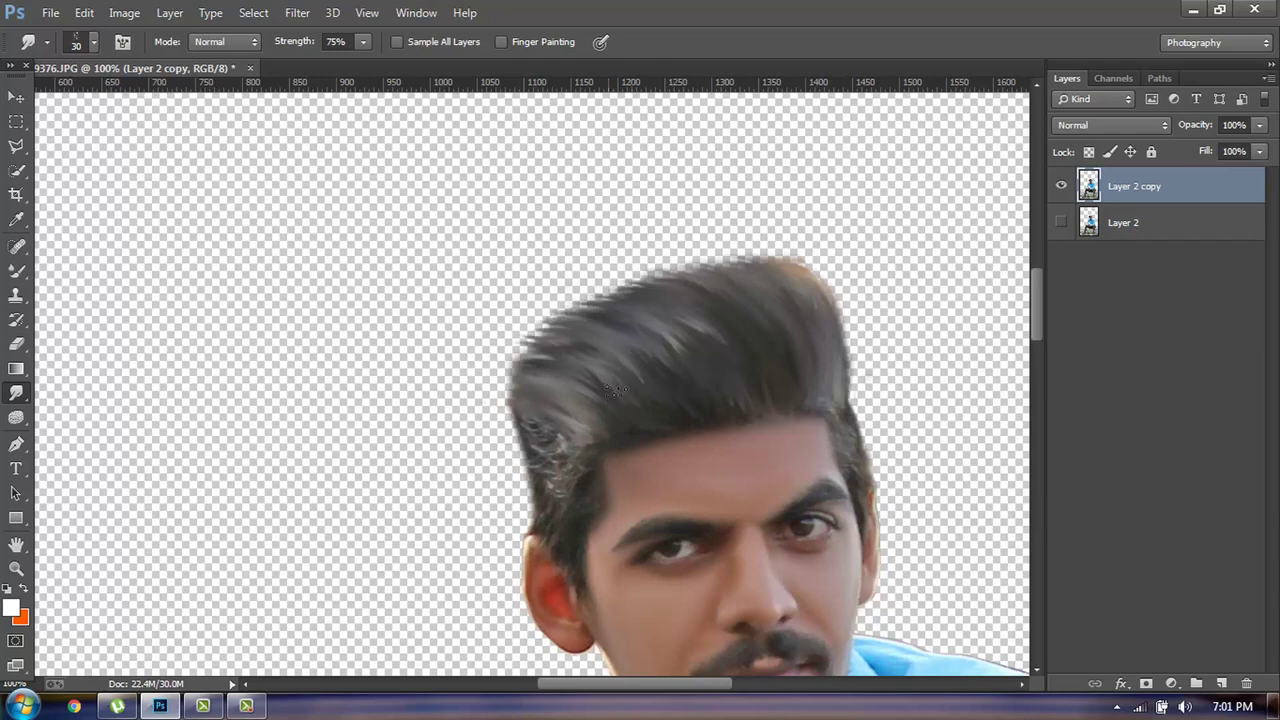
# Adjust the smudge brush tip and push the left hair edge up and outward.
pyautogui.rightClick(430, 363)
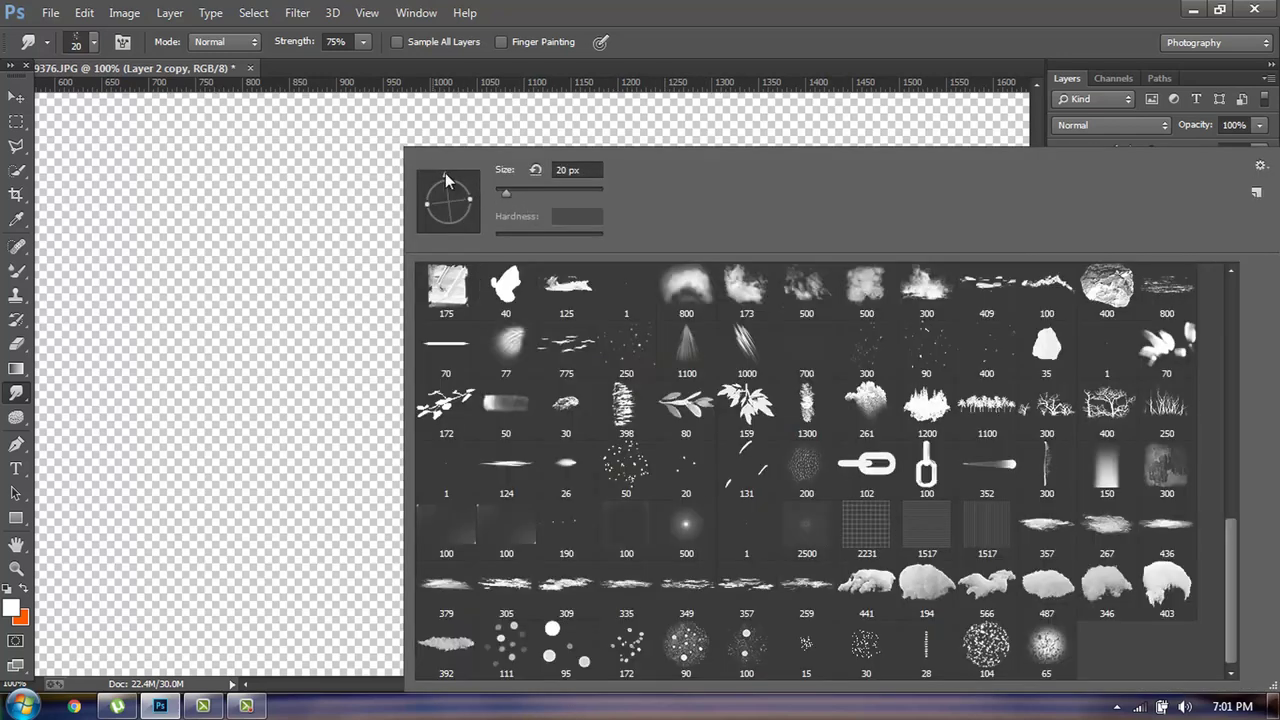
pyautogui.write('30')
pyautogui.press('Return')
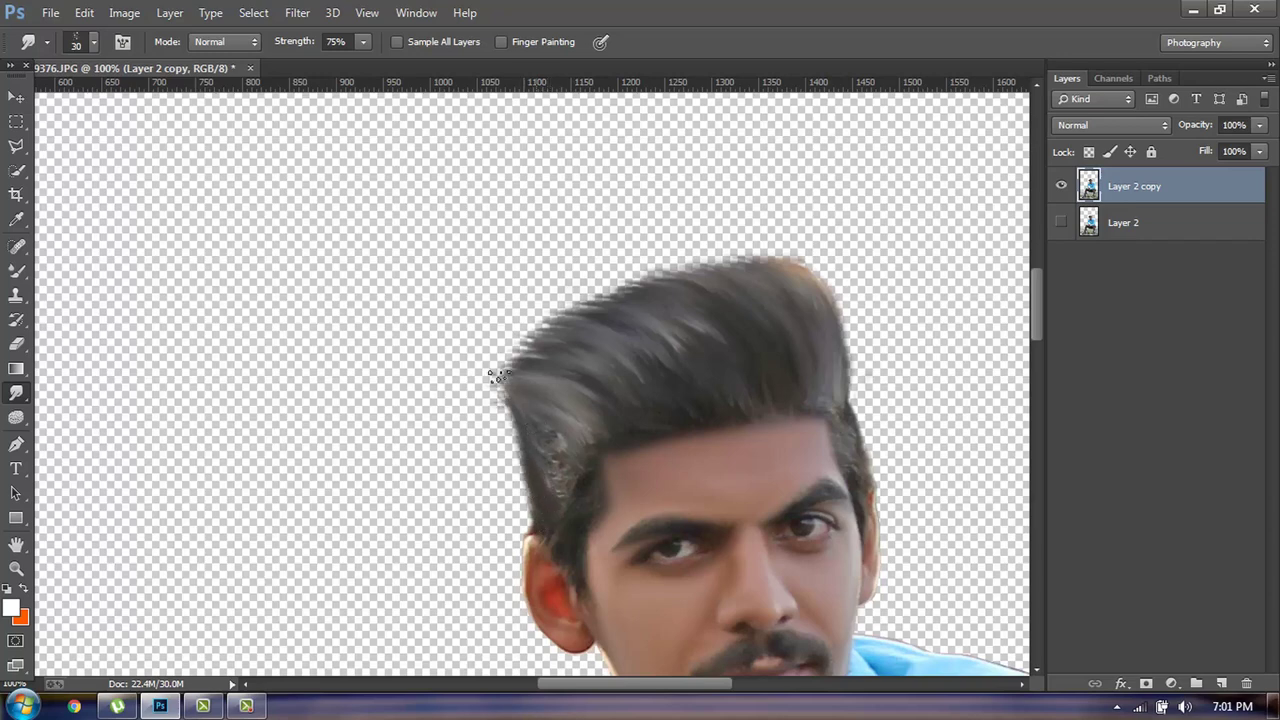
pyautogui.press(']')
pyautogui.moveTo(498, 376)
pyautogui.mouseDown()
pyautogui.moveTo(548, 304)
pyautogui.moveTo(563, 357)
pyautogui.mouseUp()
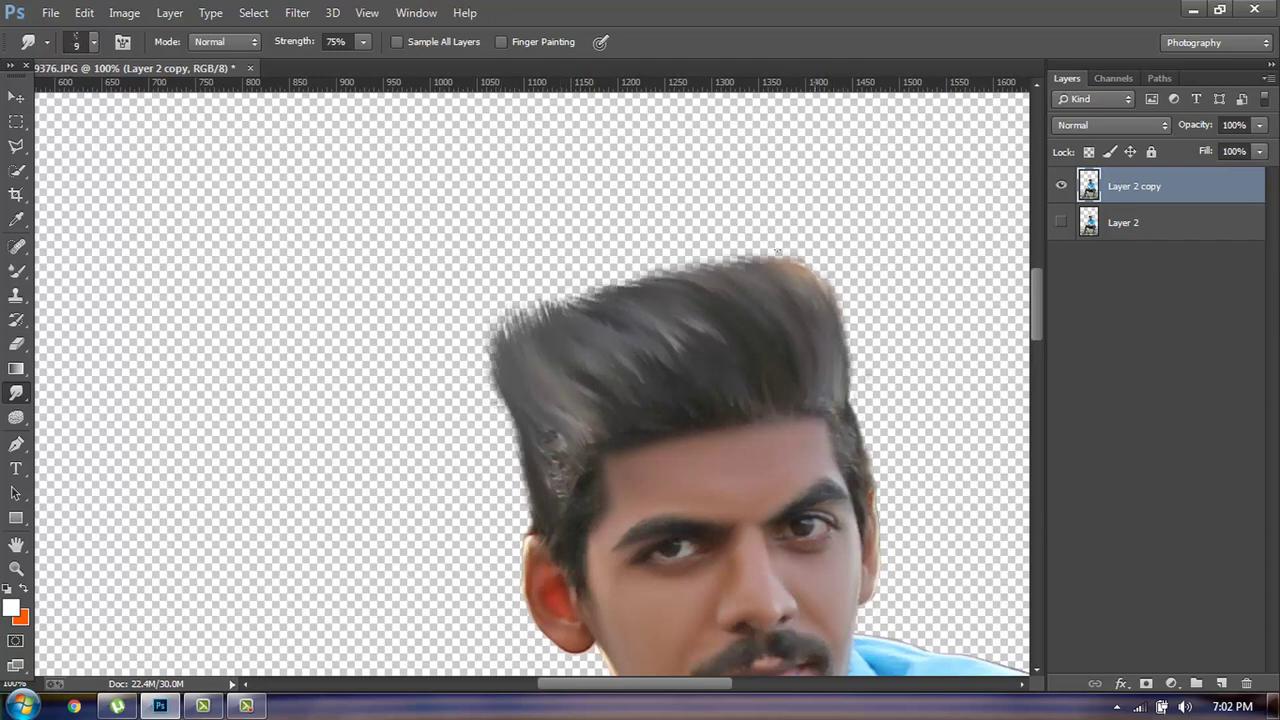
# Smudge the sideburn edge from ear to cheek at 200% zoom.
pyautogui.moveTo(777, 252)
pyautogui.mouseDown()
pyautogui.moveTo(588, 533)
pyautogui.moveTo(498, 572)
pyautogui.mouseUp()
pyautogui.hotkey('ctrl', '+')
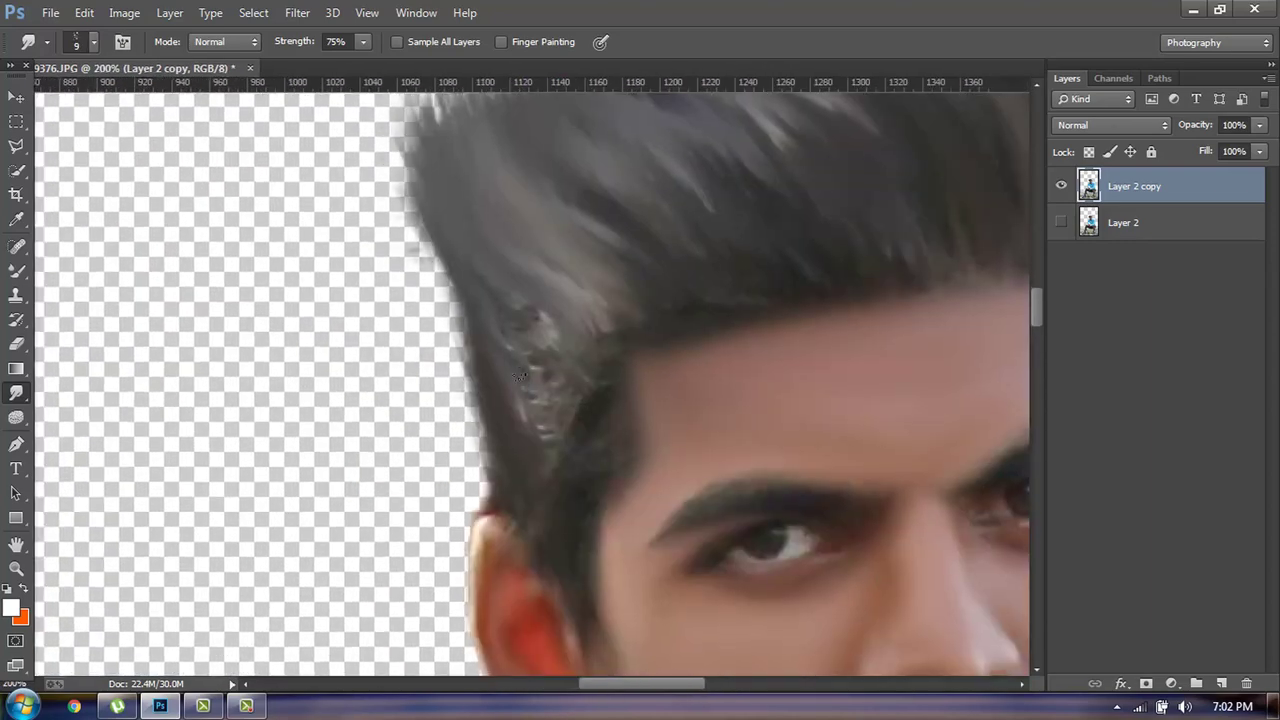
pyautogui.press(']')
pyautogui.moveTo(530, 287); pyautogui.dragTo(568, 357)
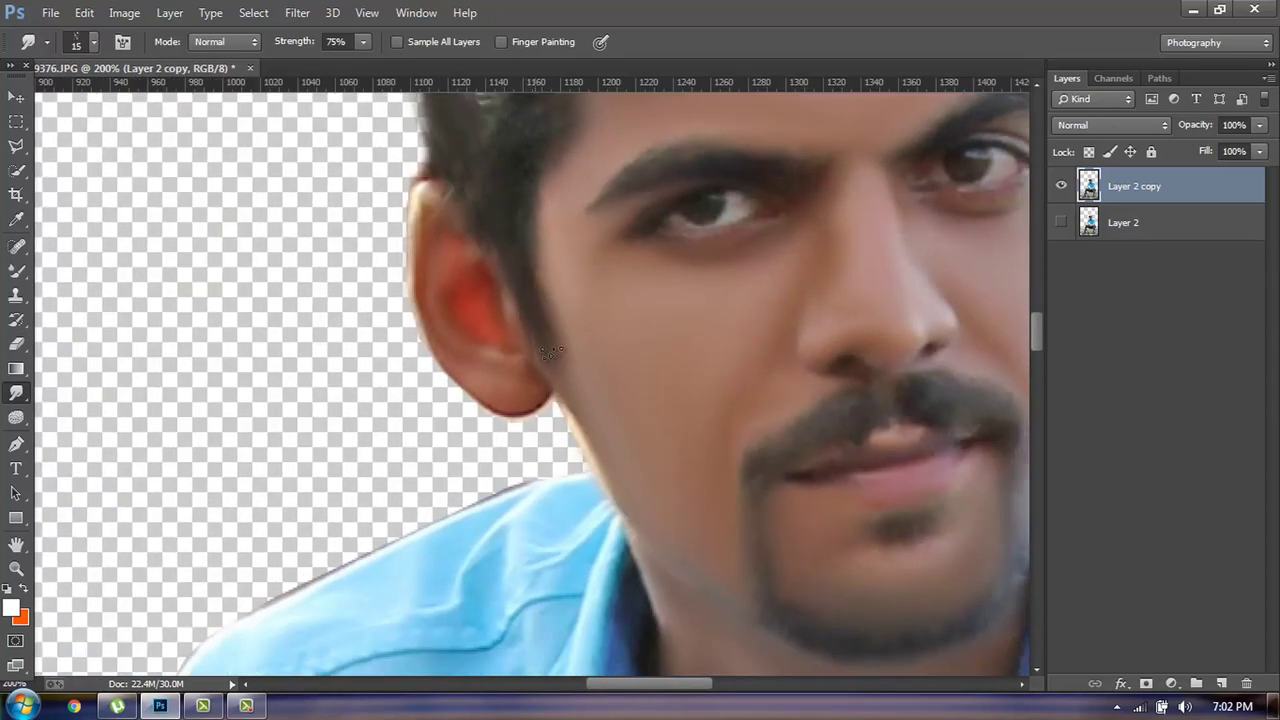
pyautogui.scroll(3, 553, 263)
pyautogui.scroll(3, 574, 443)
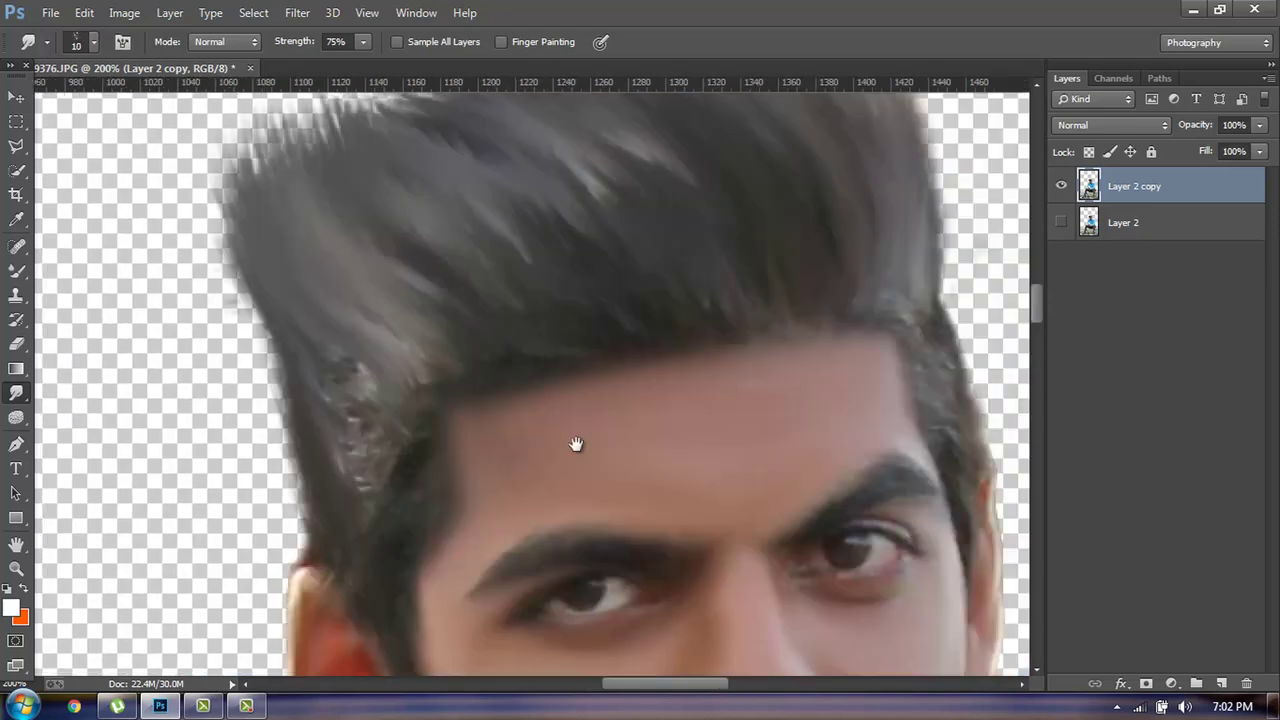
pyautogui.hscroll(5, 574, 443)
pyautogui.scroll(-2, 574, 443)
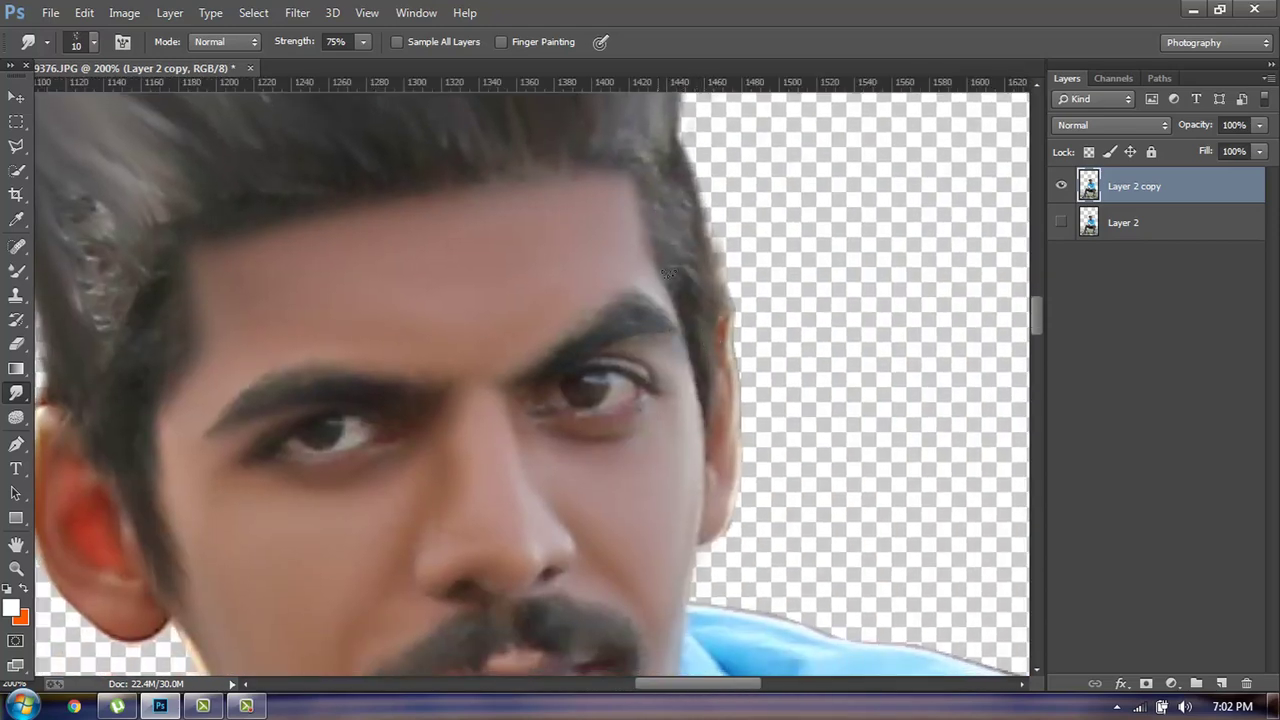
# Pull the top-left hair tip into a sharper point, then fit the whole image on screen.
pyautogui.hotkey('ctrl', '0')
pyautogui.hotkey('ctrl', '+')
pyautogui.hotkey('ctrl', '+')
pyautogui.hotkey('ctrl', '+')
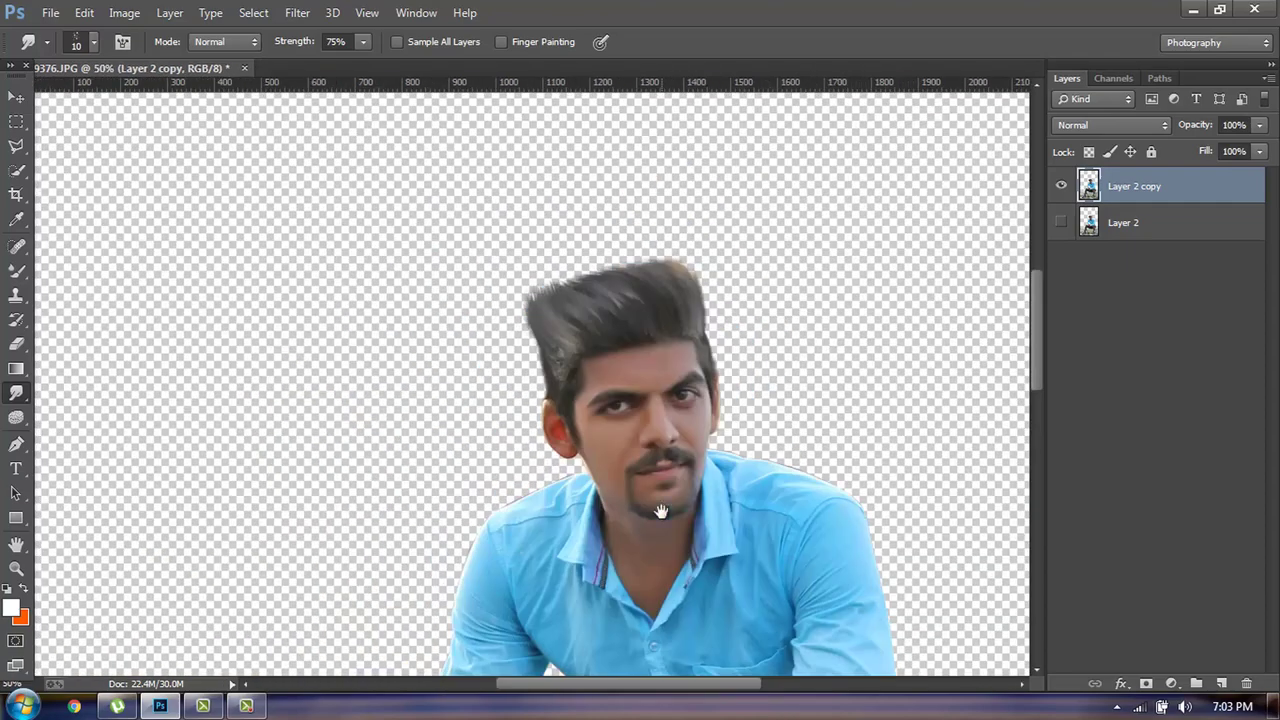
pyautogui.hotkey('ctrl', '+')
pyautogui.hotkey('ctrl', '+')
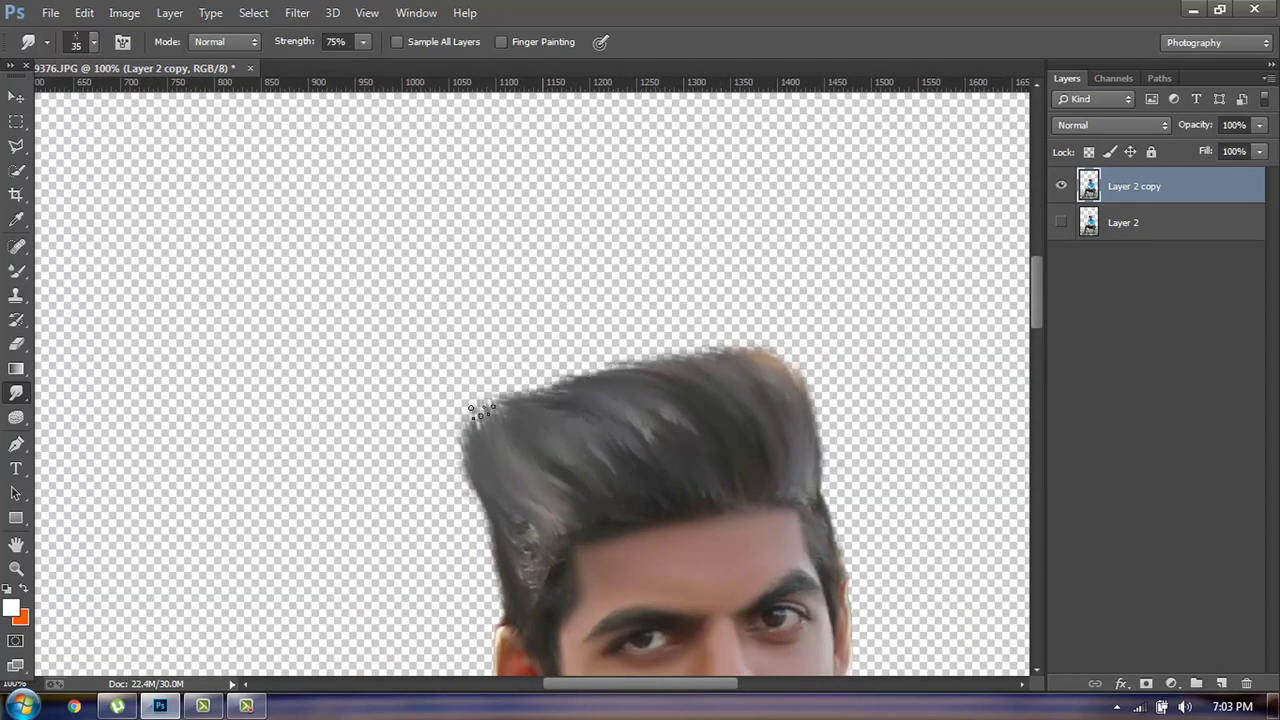
pyautogui.moveTo(480, 410); pyautogui.dragTo(456, 408)
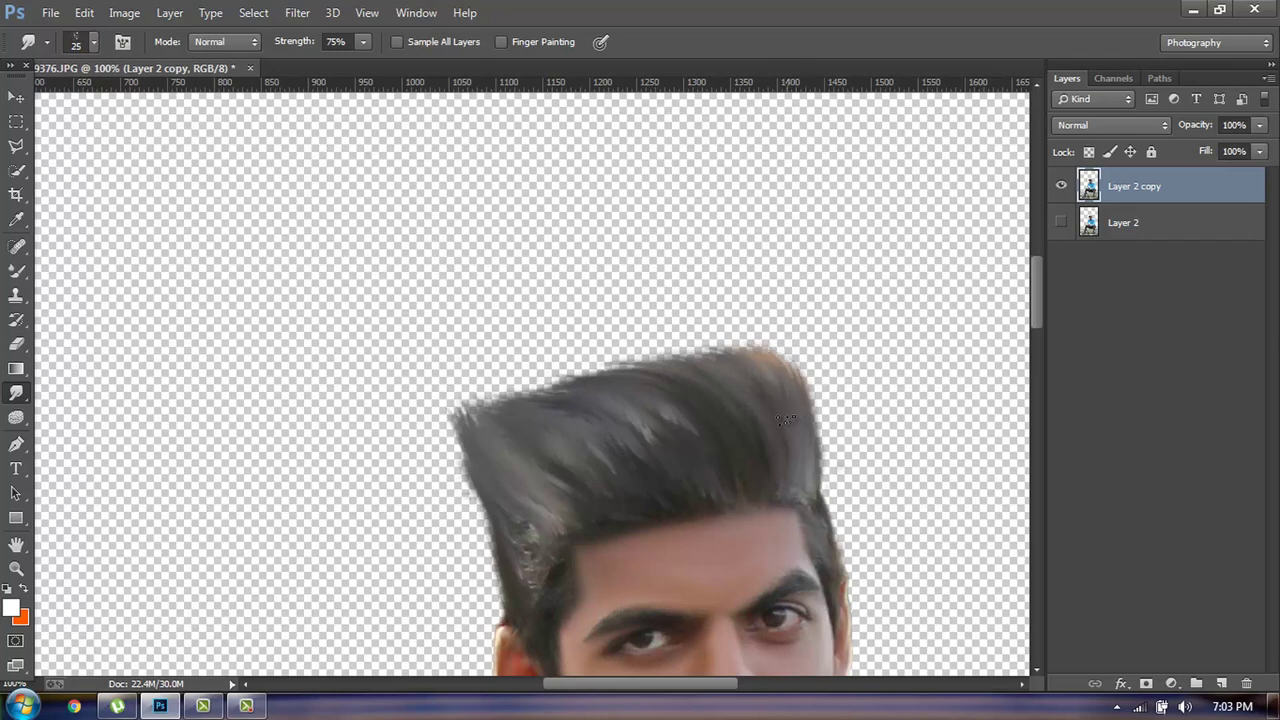
pyautogui.hotkey('ctrl', '0')
# Place the bg image into the document as an embedded image.
pyautogui.click(50, 13)
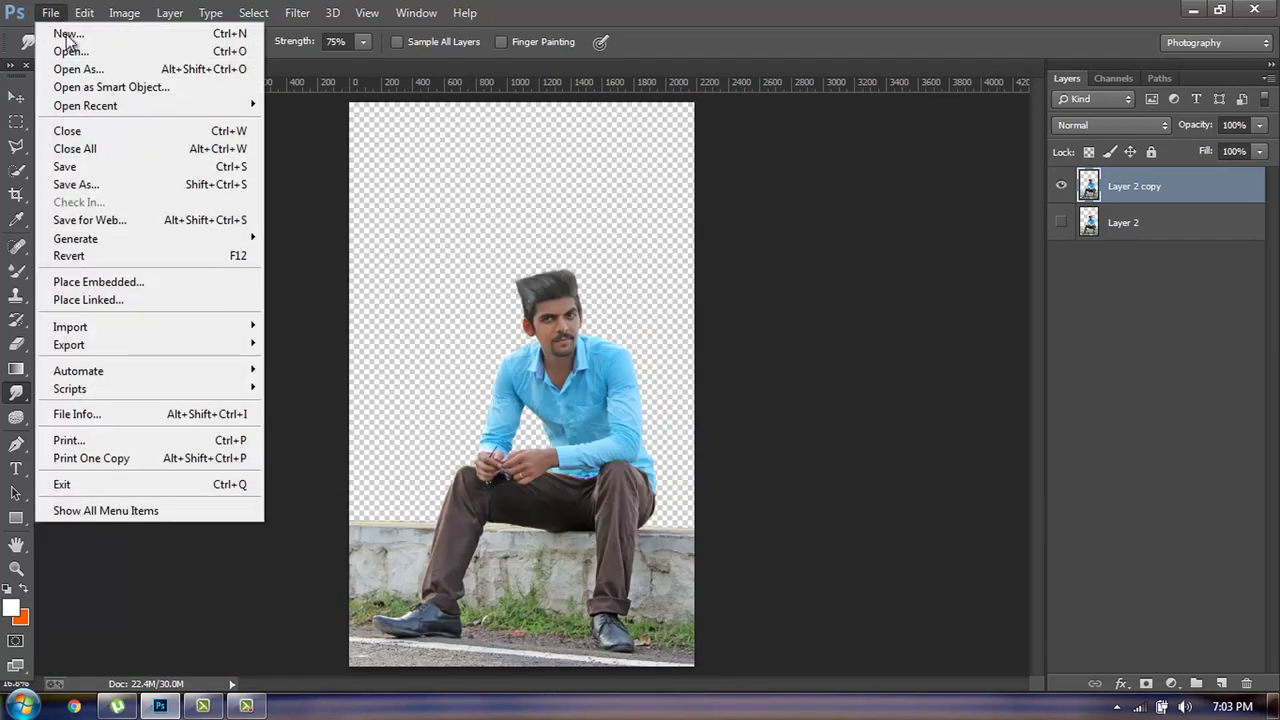
pyautogui.click(95, 278)
pyautogui.click(814, 268)
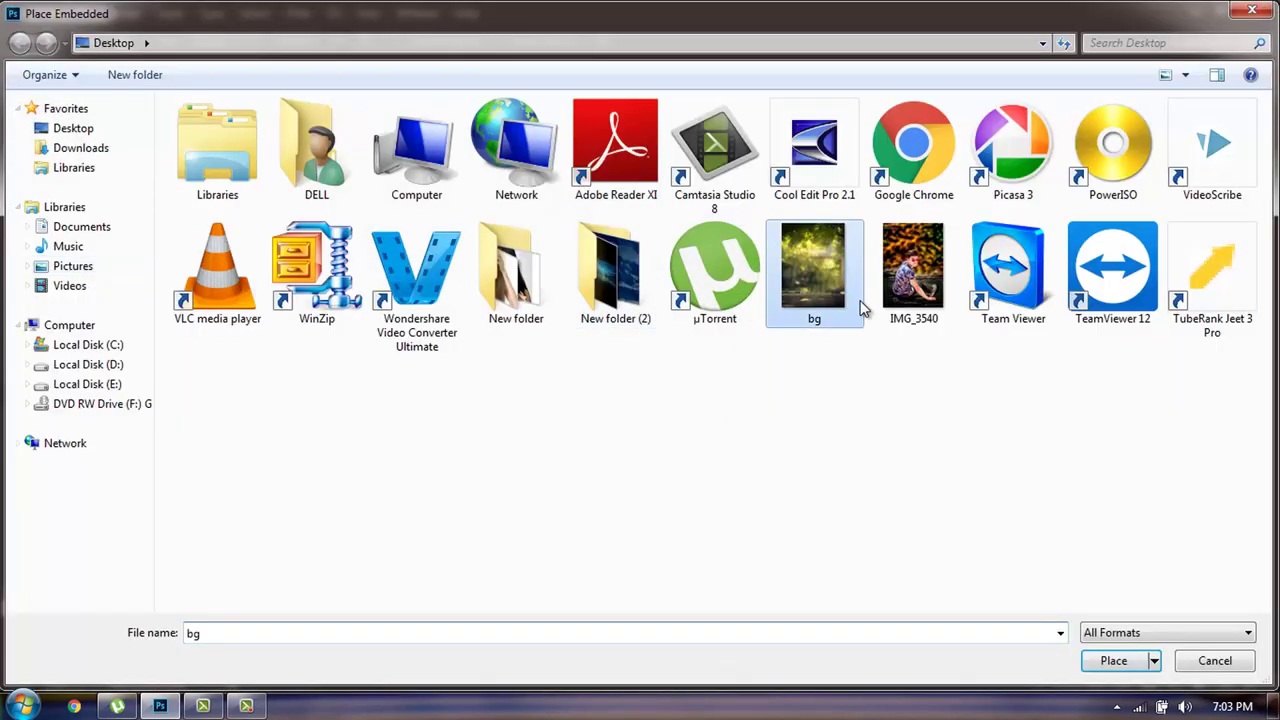
pyautogui.click(1115, 662)
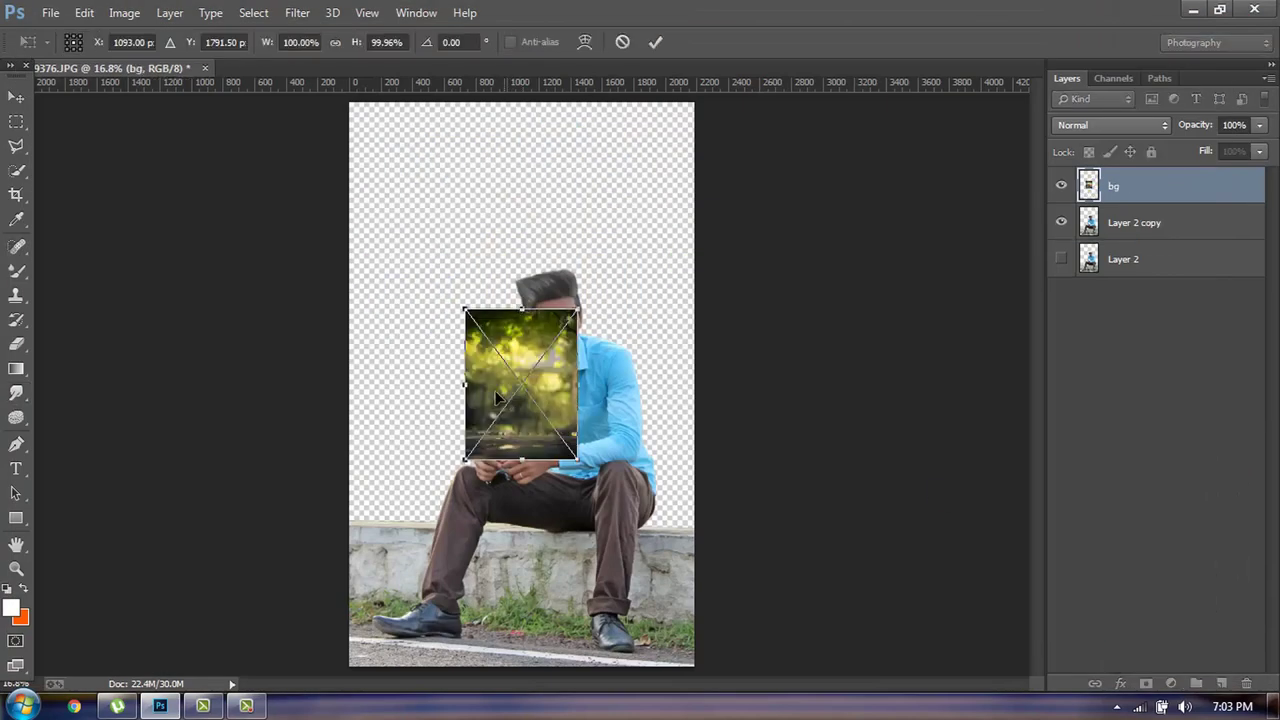
# Scale the bg image to cover the whole canvas and move its layer beneath the man's layers.
pyautogui.moveTo(497, 397); pyautogui.dragTo(621, 186)
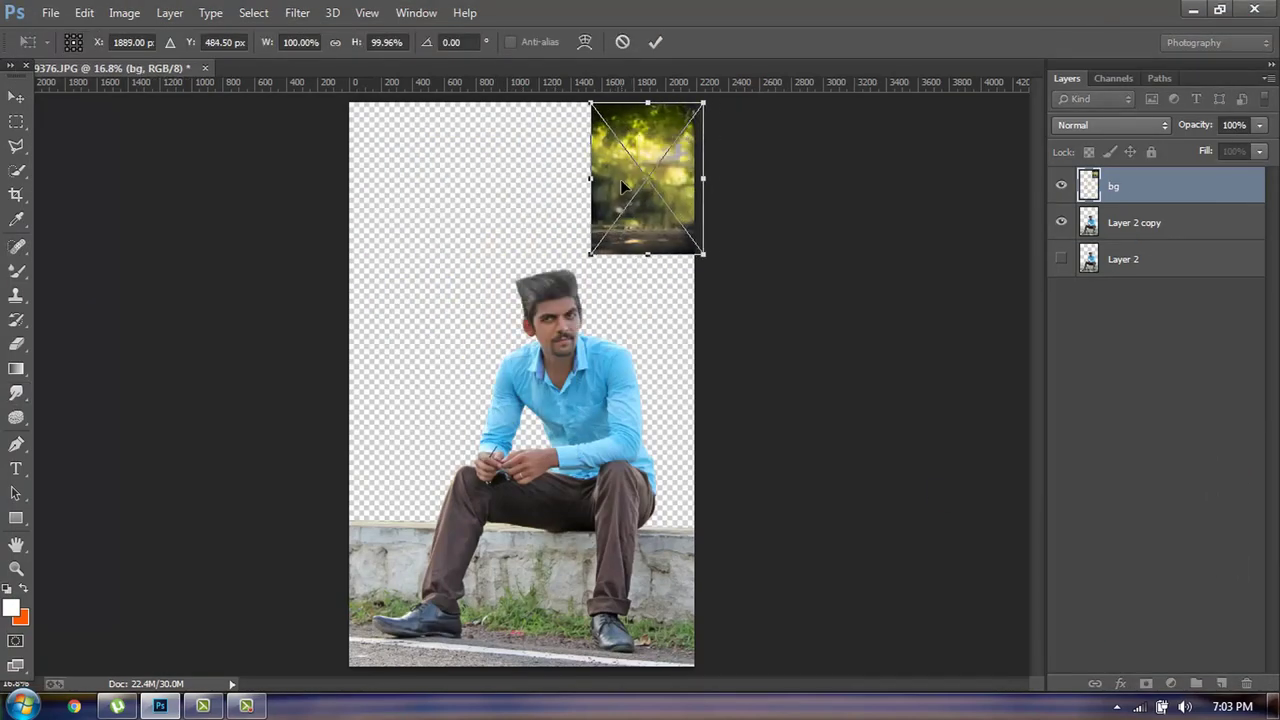
pyautogui.moveTo(577, 258)
pyautogui.mouseDown()
pyautogui.moveTo(481, 434)
pyautogui.moveTo(304, 626)
pyautogui.mouseUp()
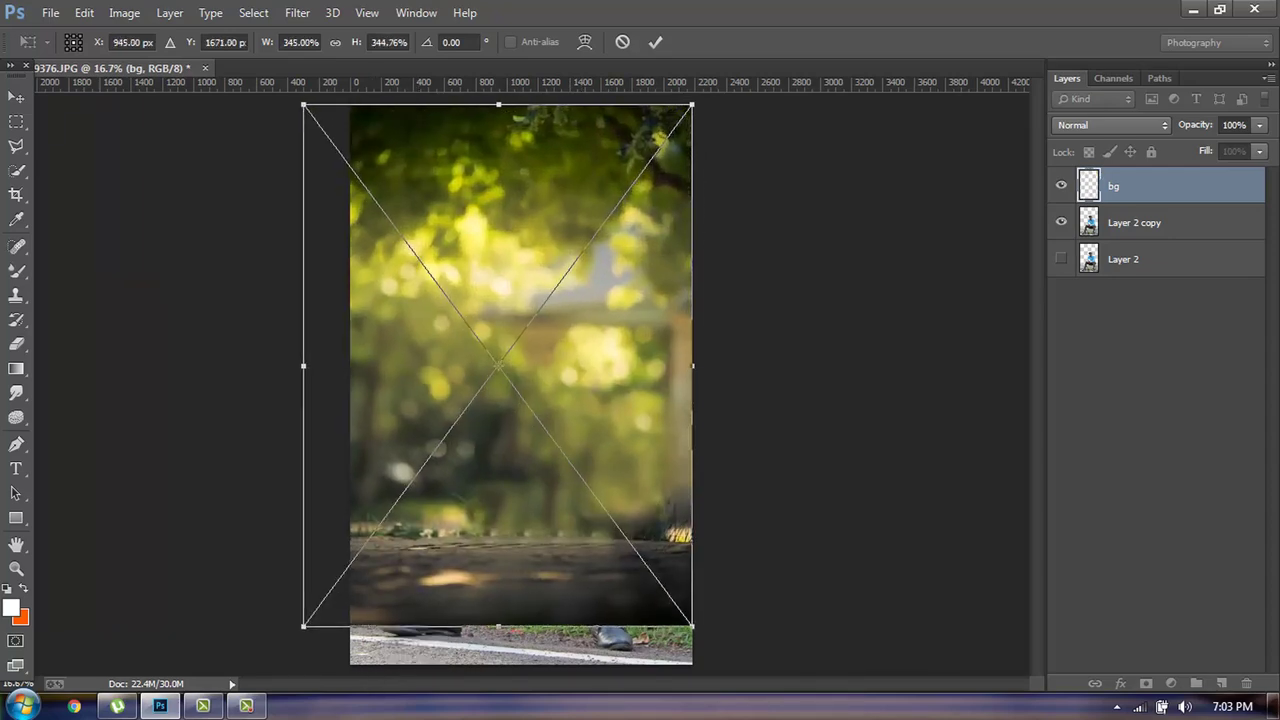
pyautogui.moveTo(692, 626); pyautogui.dragTo(703, 642)
pyautogui.press('Return')
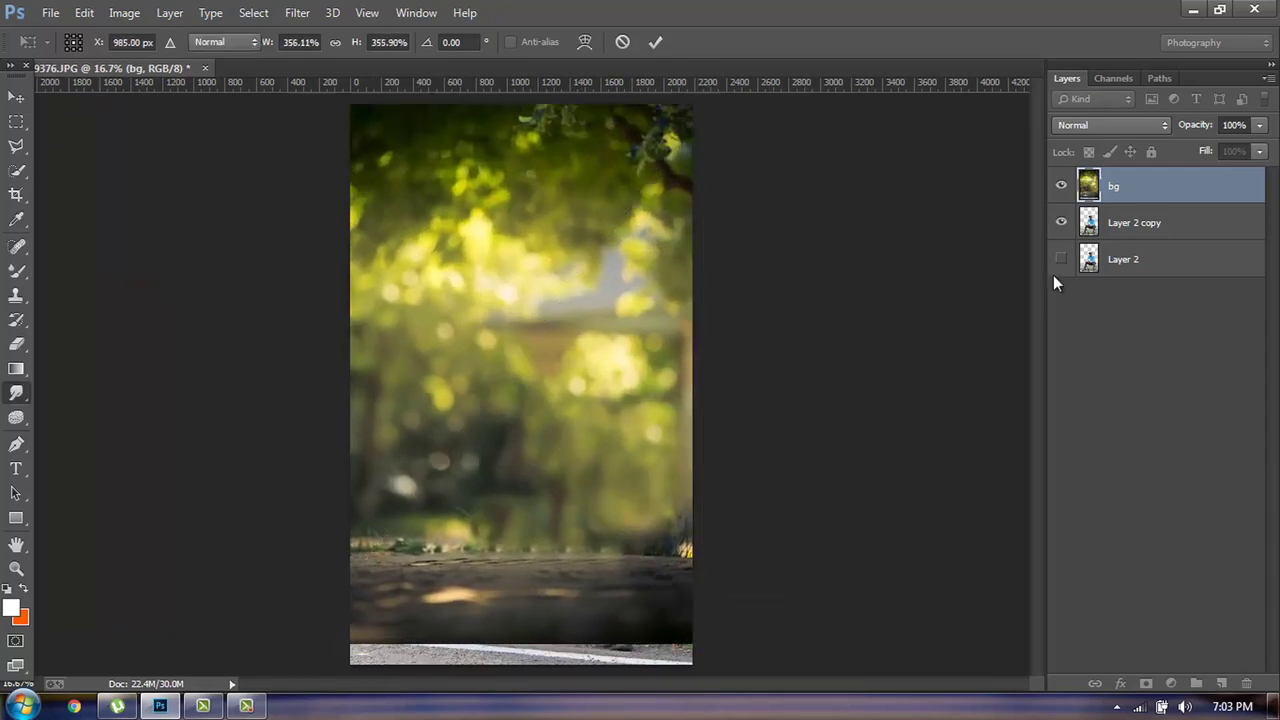
pyautogui.moveTo(1160, 186); pyautogui.dragTo(1150, 278)
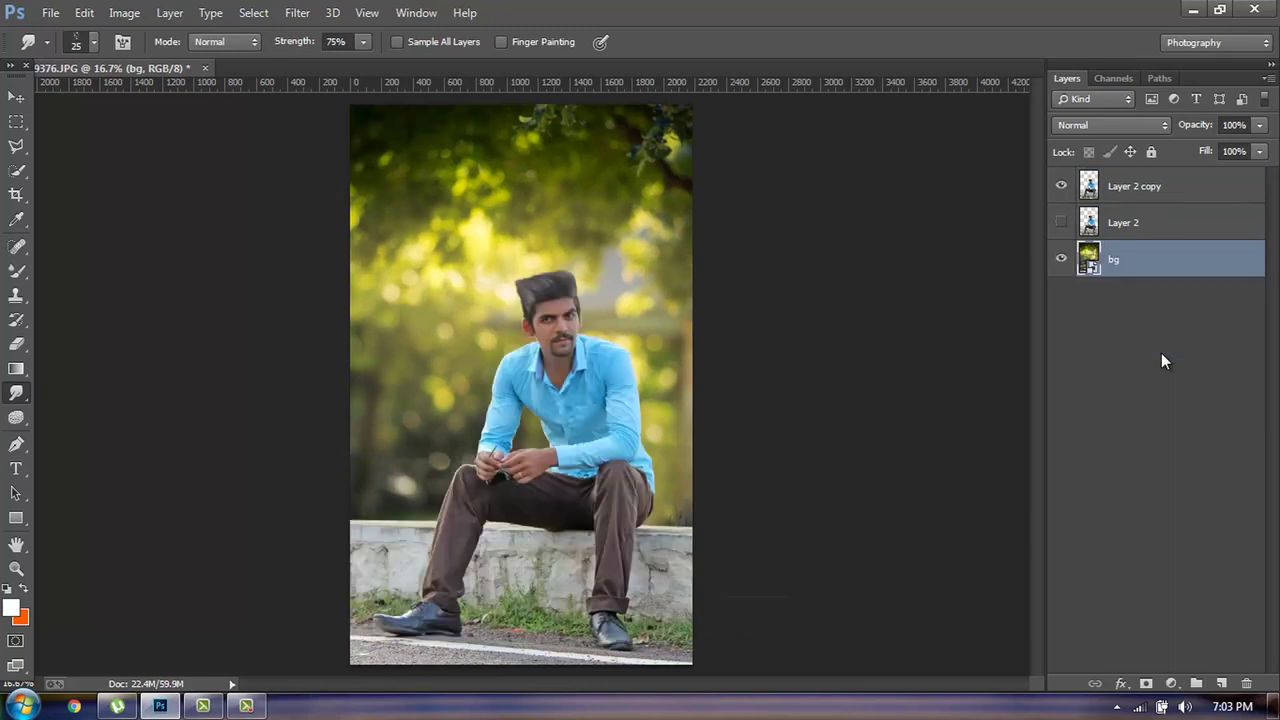
pyautogui.hotkey('ctrl', '0')
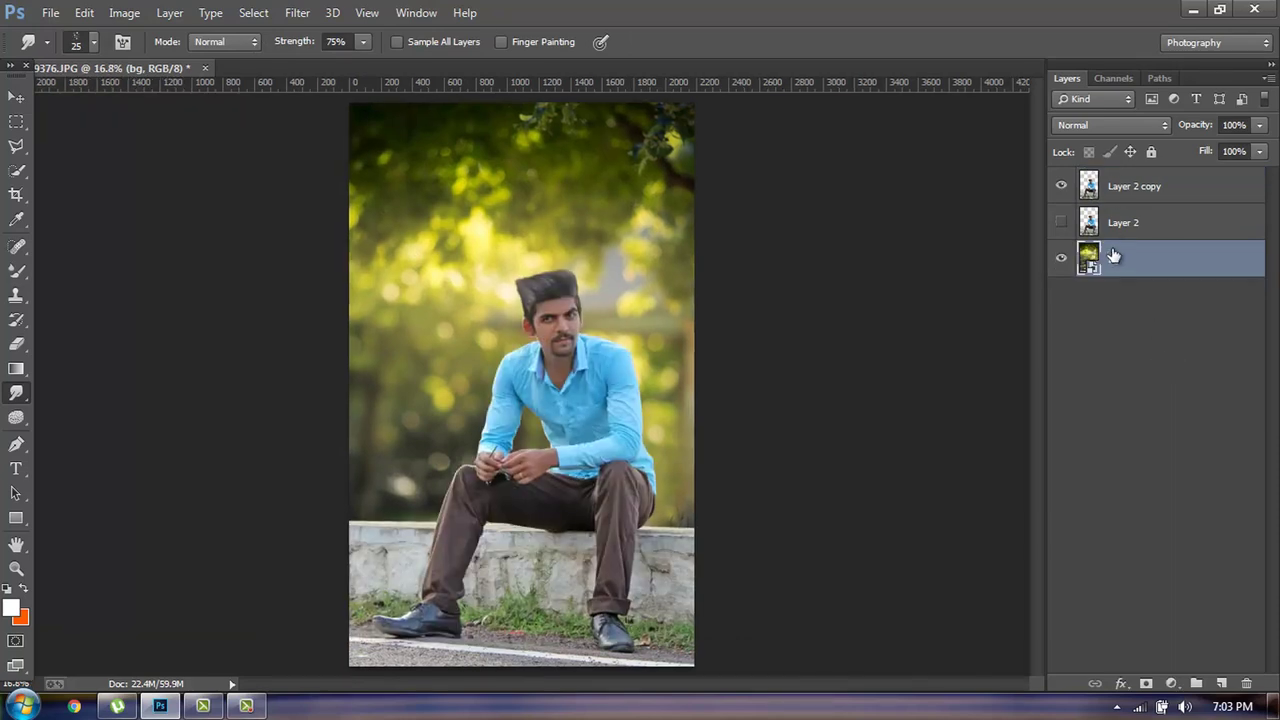
# Rasterize the bg layer and apply a 16.8 Gaussian Blur to it.
pyautogui.rightClick(1111, 258)
pyautogui.click(850, 289)
pyautogui.keyDown('shift'); pyautogui.click(1150, 187); pyautogui.keyUp('shift')
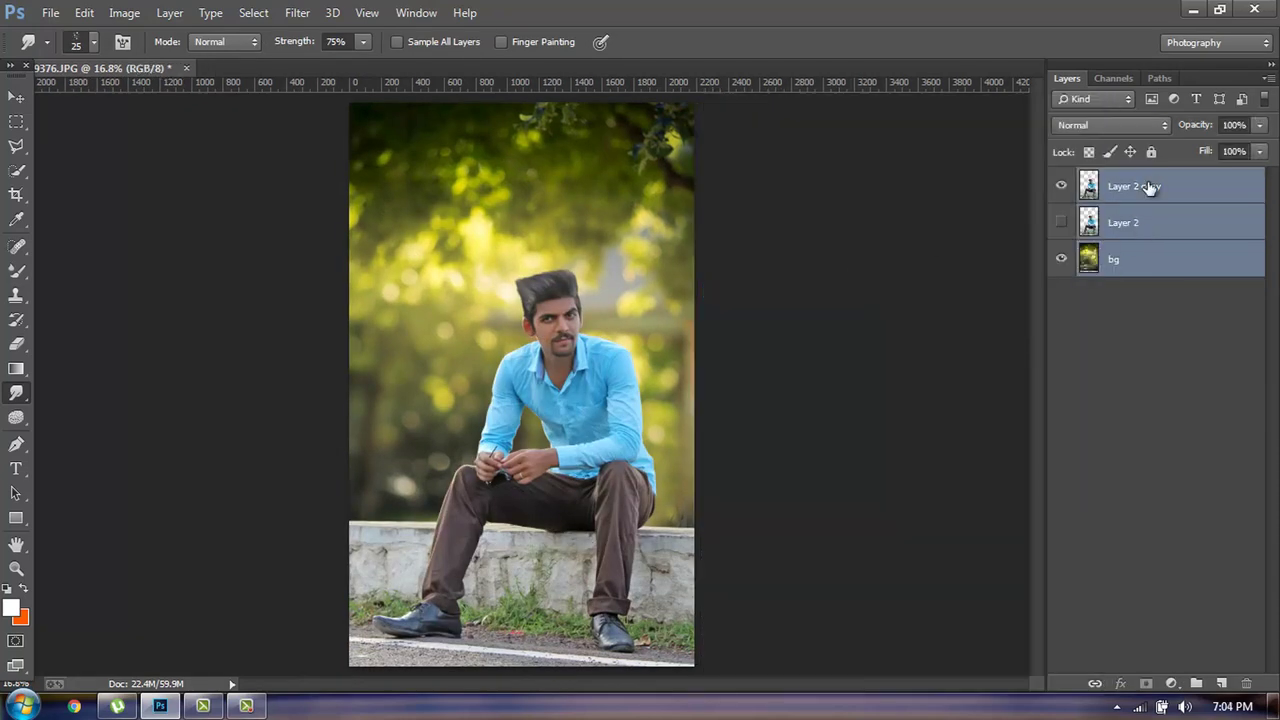
pyautogui.click(1127, 272)
pyautogui.click(297, 12)
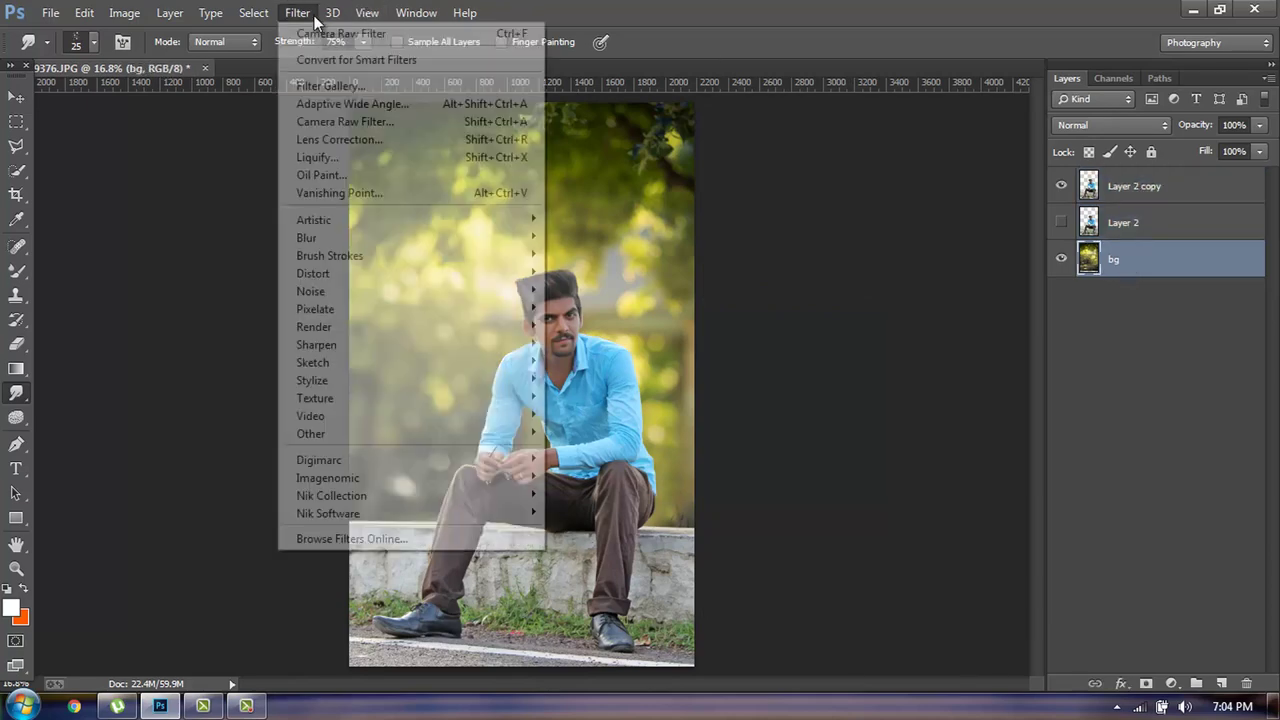
pyautogui.click(622, 369)
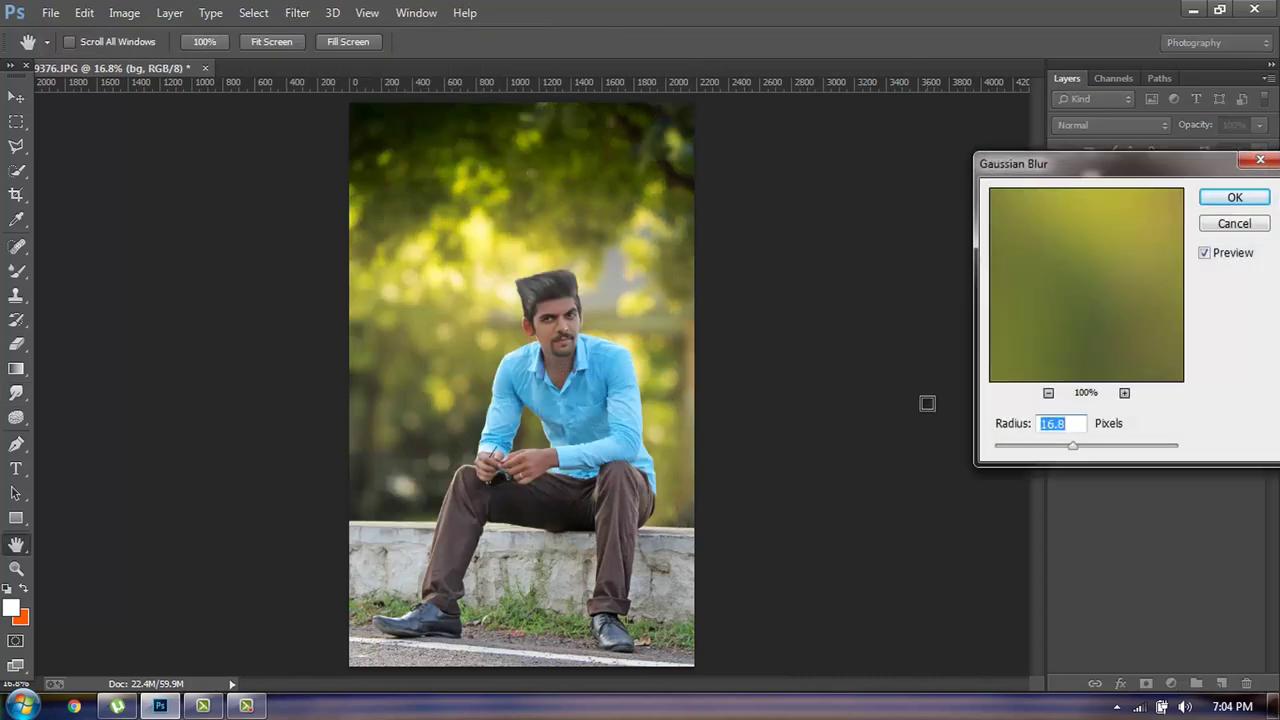
pyautogui.click(1233, 199)
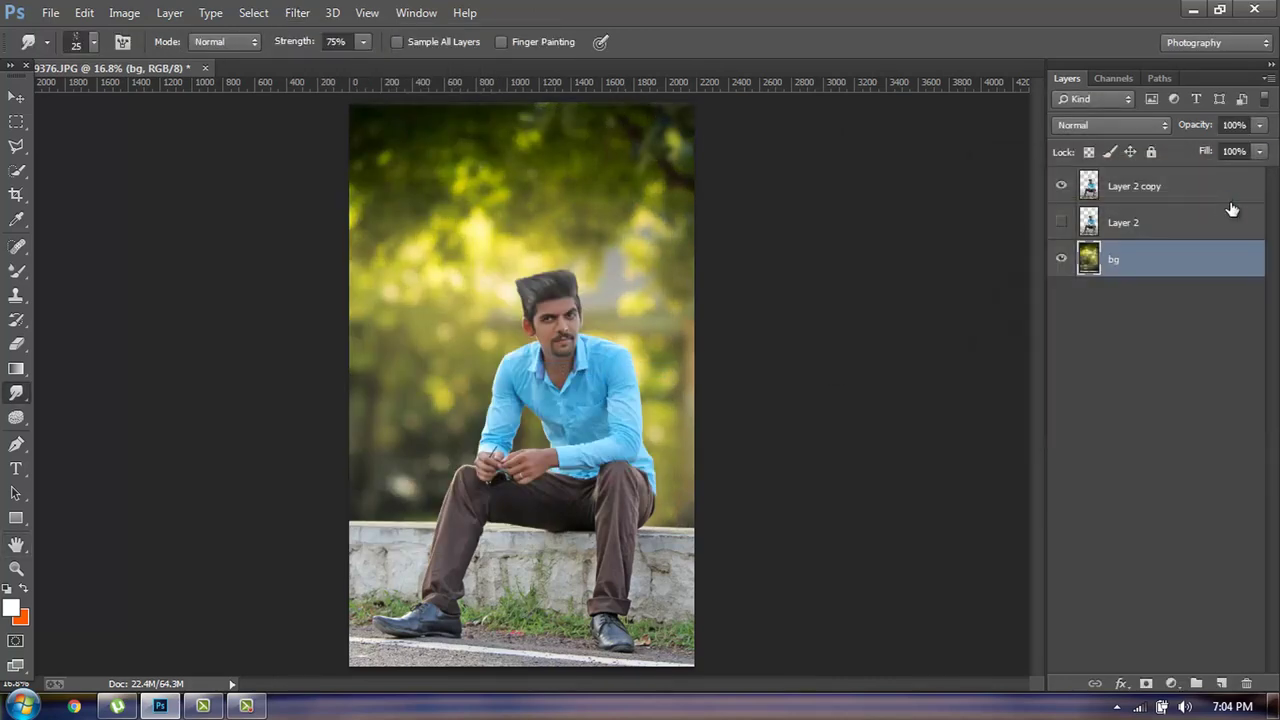
# Merge all layers, flatten the image and duplicate it as Layer 1.
pyautogui.keyDown('shift'); pyautogui.click(1172, 190); pyautogui.keyUp('shift')
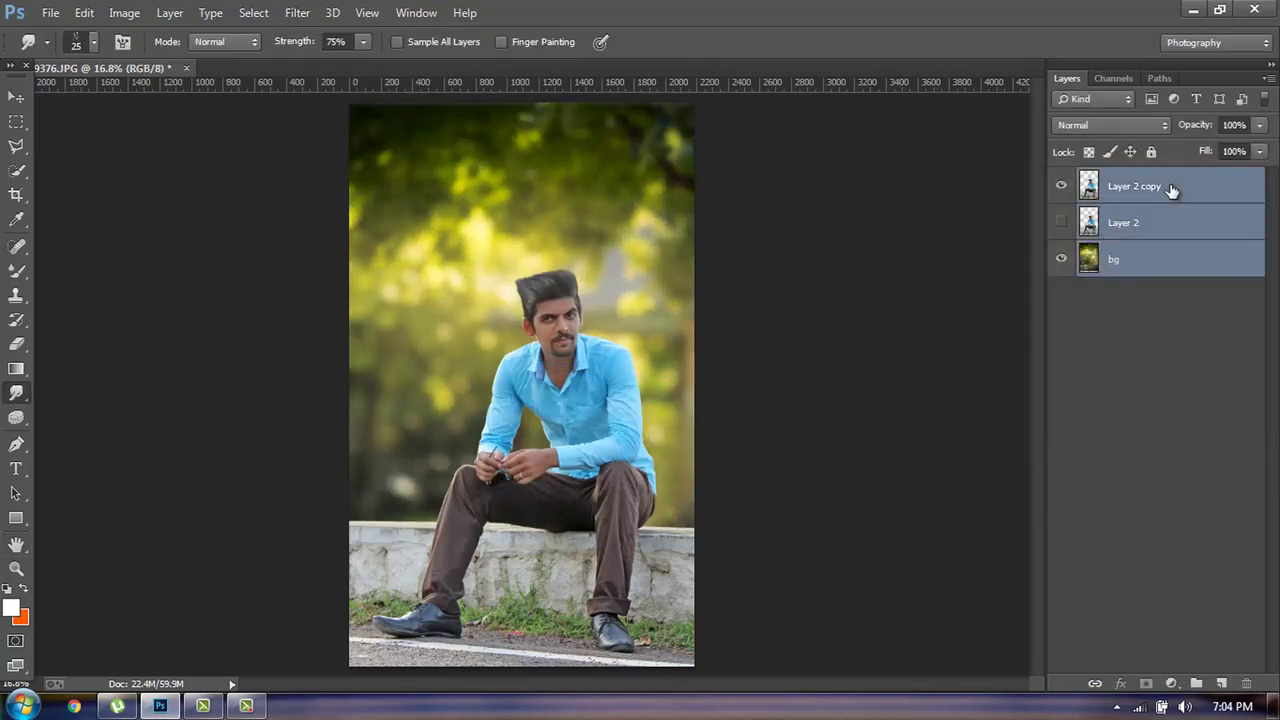
pyautogui.hotkey('ctrl', 'e')
pyautogui.rightClick(1172, 188)
pyautogui.click(800, 578)
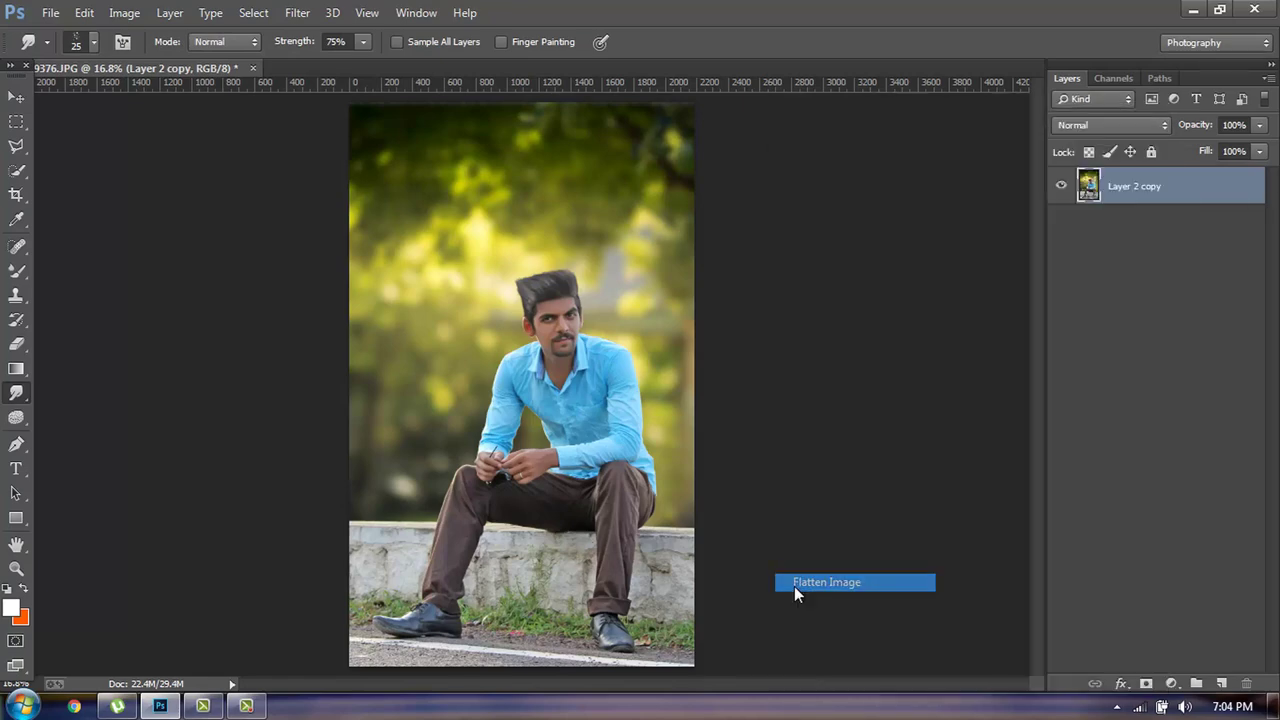
pyautogui.hotkey('ctrl', 'j')
# Open Layer 1 in the Camera Raw Filter, zoom on the man's face, and select the Adjustment Brush.
pyautogui.click(297, 13)
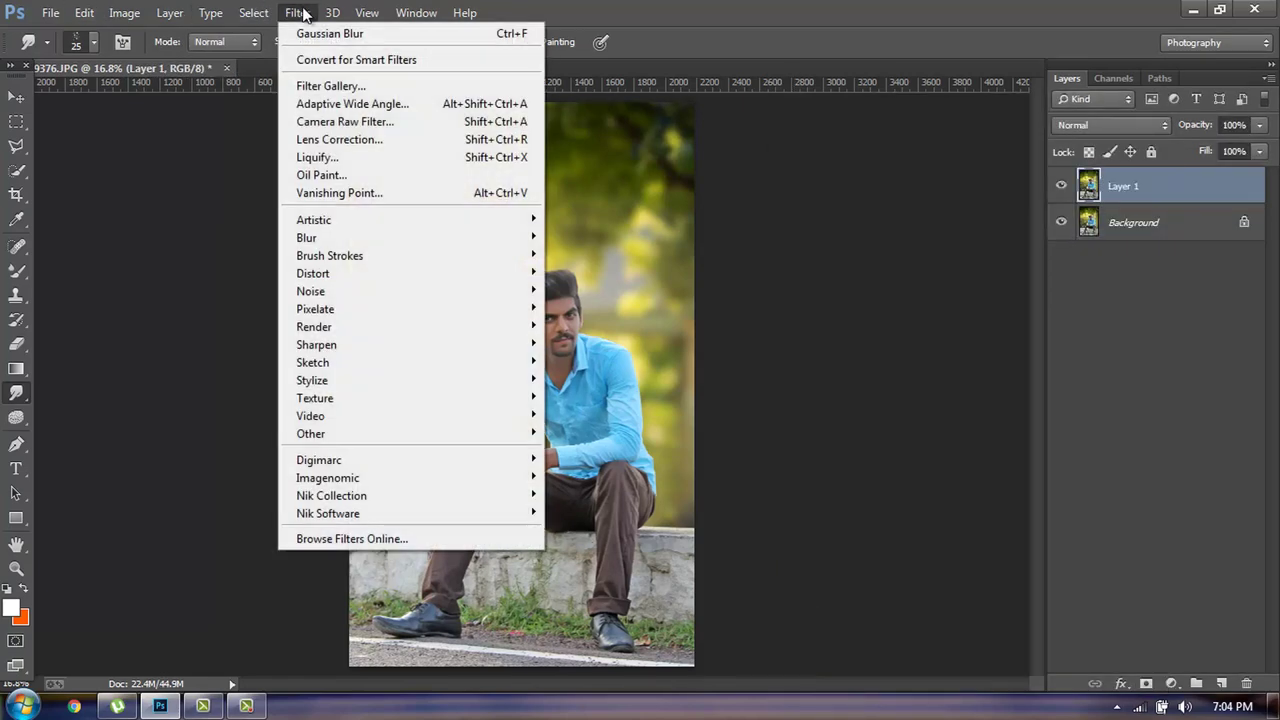
pyautogui.click(343, 125)
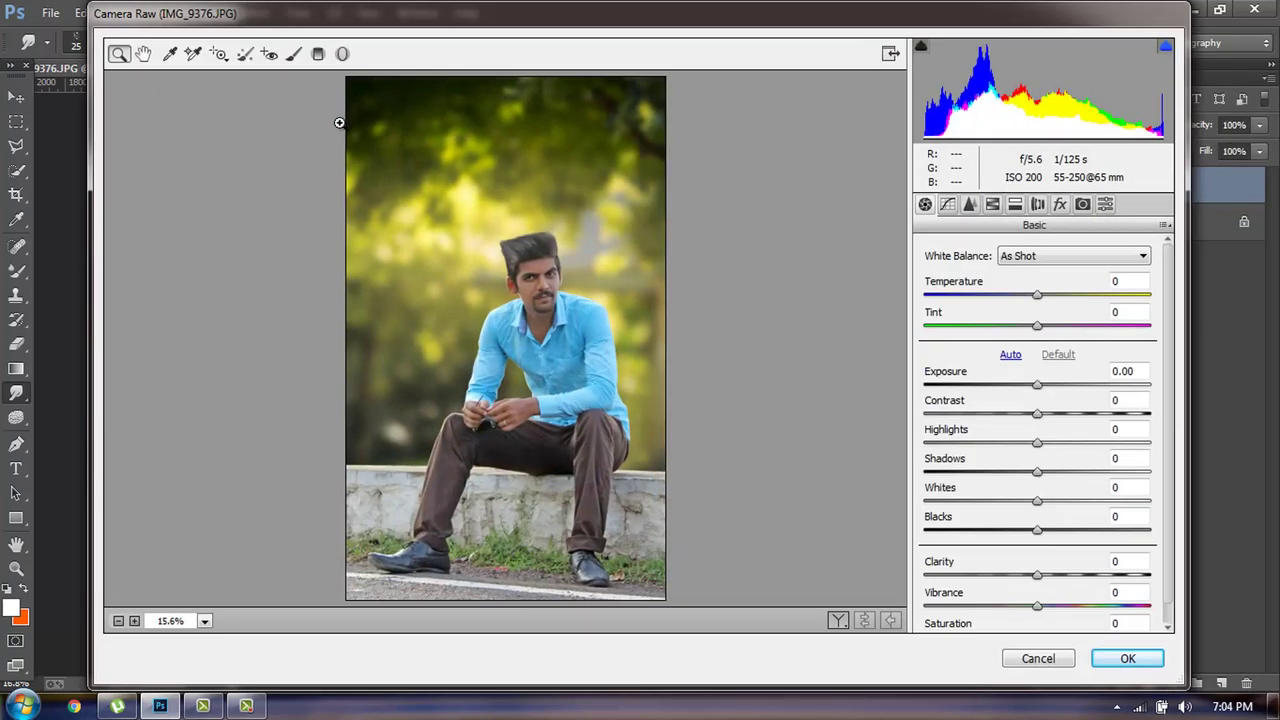
pyautogui.click(339, 122)
pyautogui.click(519, 275)
pyautogui.click(557, 400)
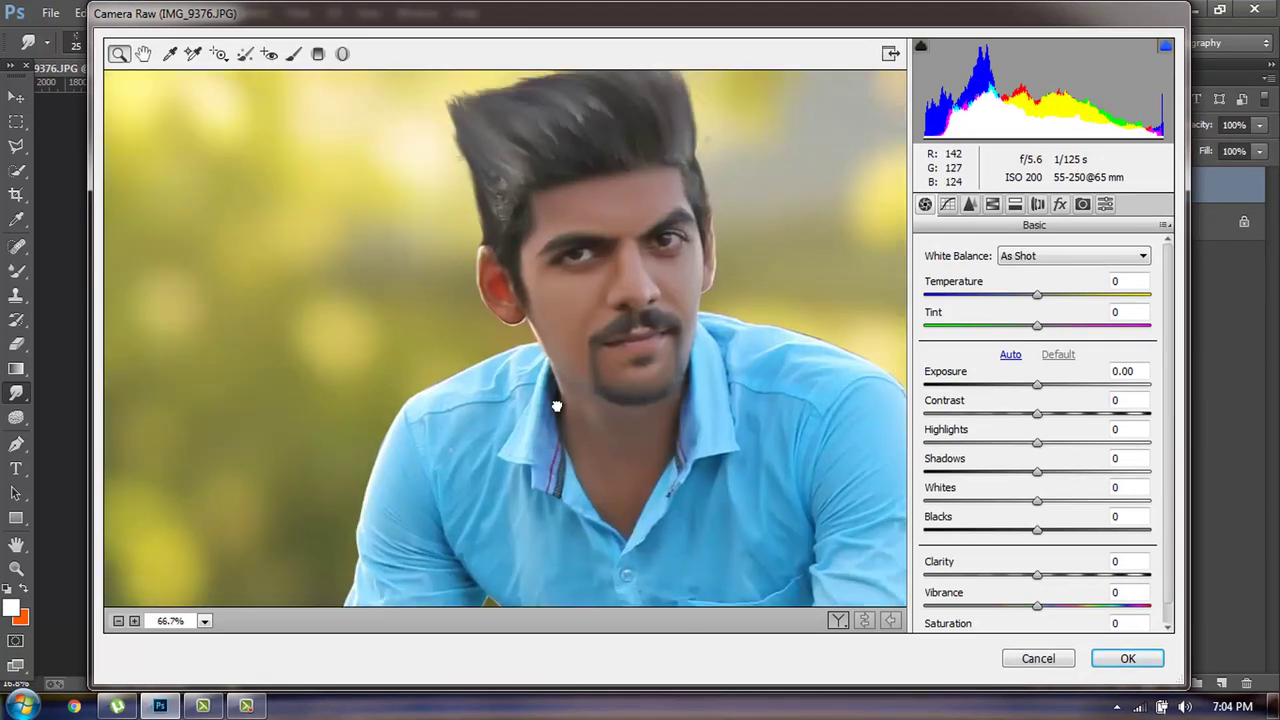
pyautogui.click(519, 186)
pyautogui.moveTo(519, 186); pyautogui.dragTo(519, 371)
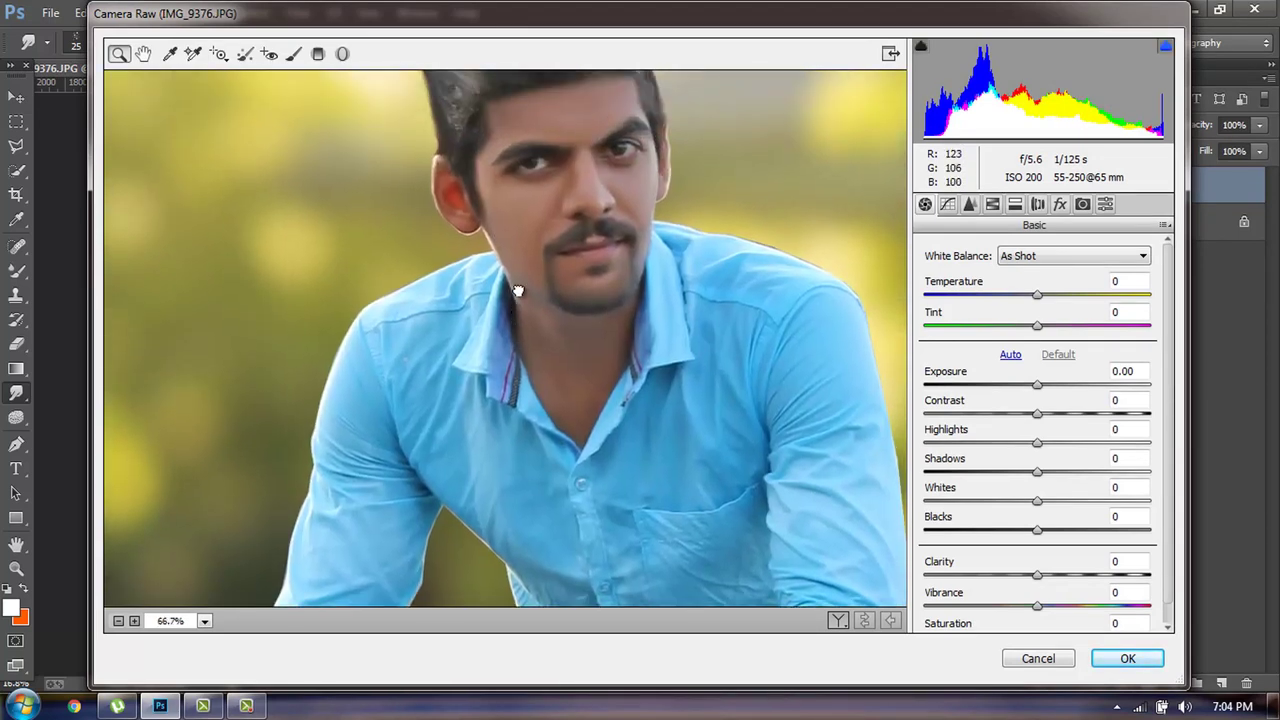
pyautogui.click(296, 54)
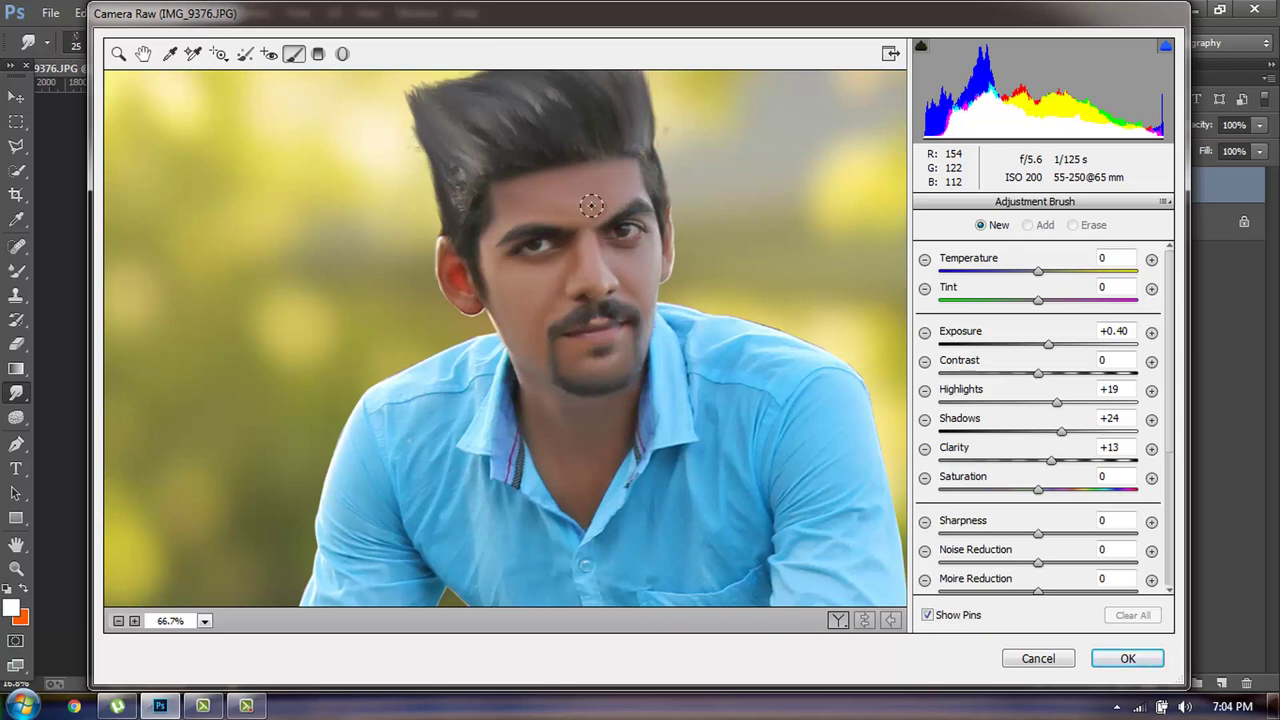
# Brush eyes, ear and hands with Saturation -12 and Exposure +0.70, then apply the Camera Raw edits.
pyautogui.moveTo(586, 243); pyautogui.dragTo(529, 243)
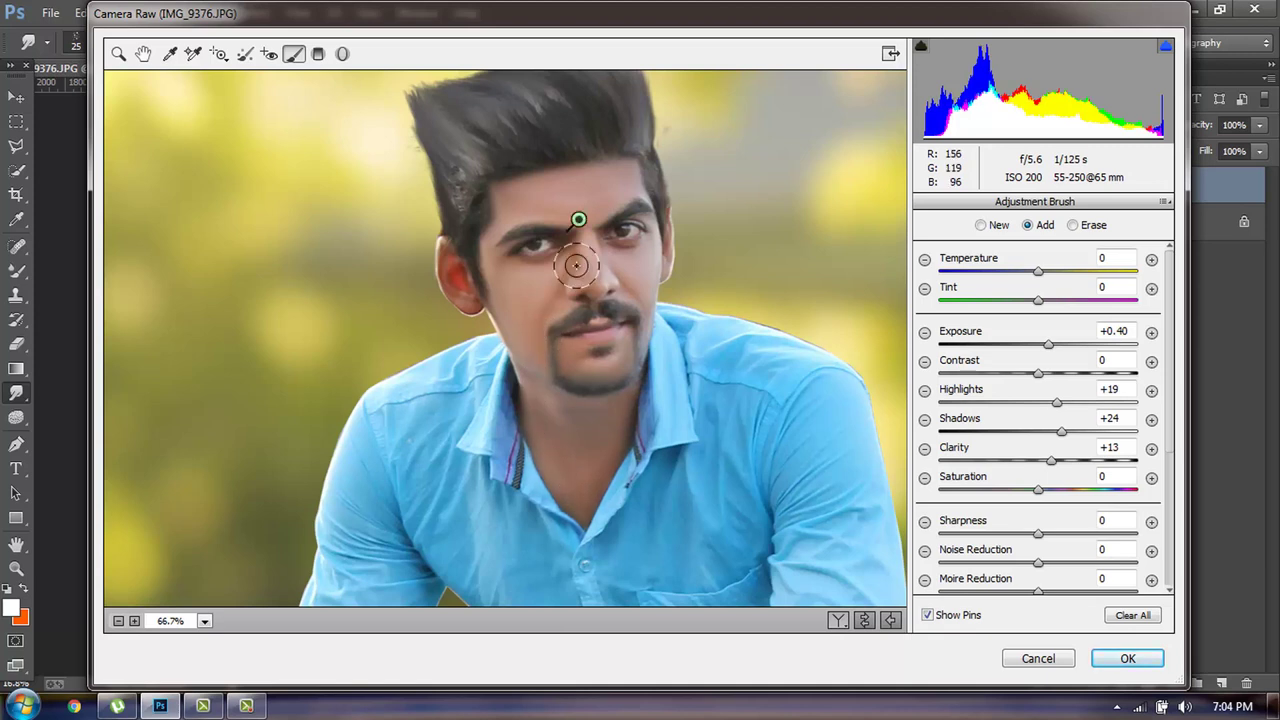
pyautogui.moveTo(443, 271); pyautogui.dragTo(445, 256)
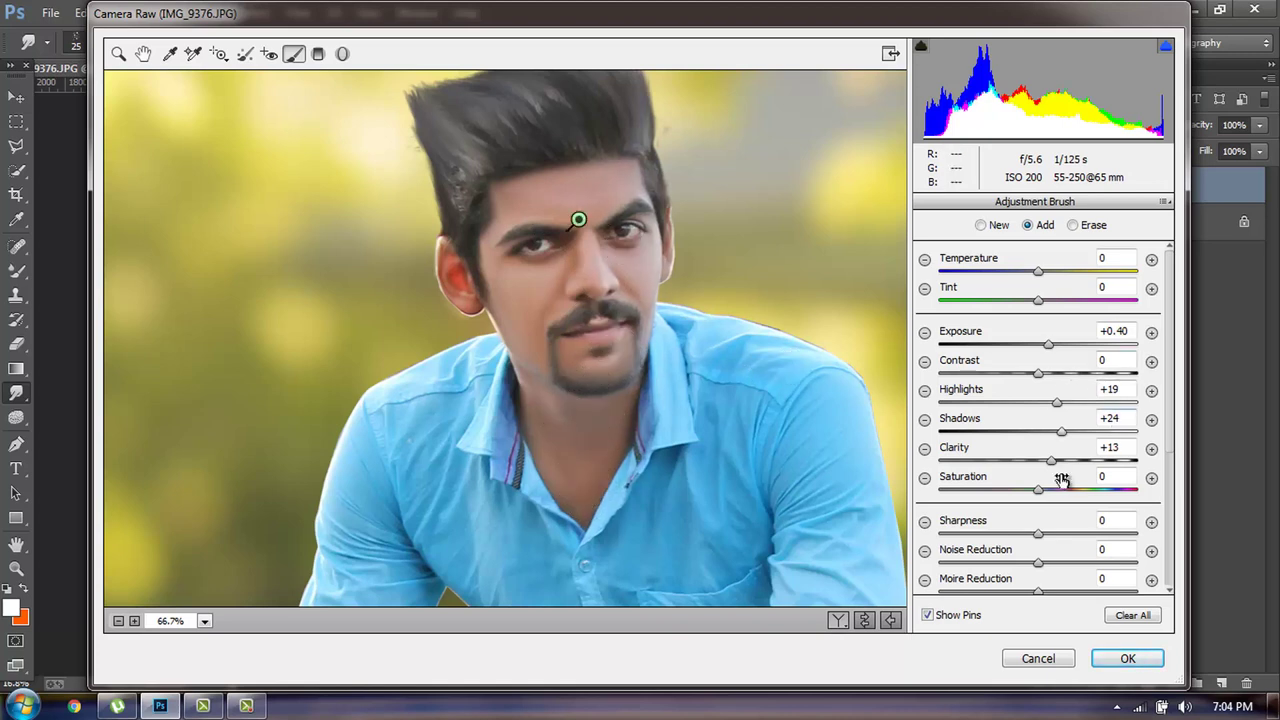
pyautogui.moveTo(1031, 493); pyautogui.dragTo(1029, 492)
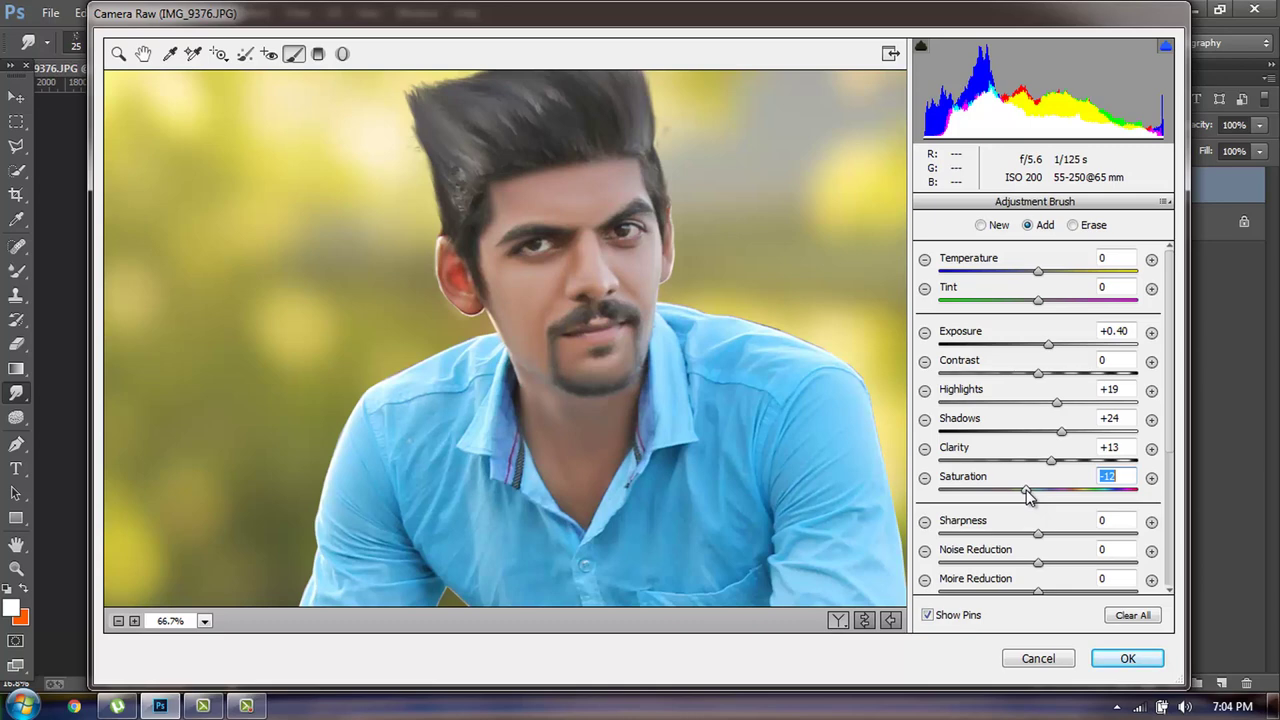
pyautogui.moveTo(1039, 347); pyautogui.dragTo(1055, 348)
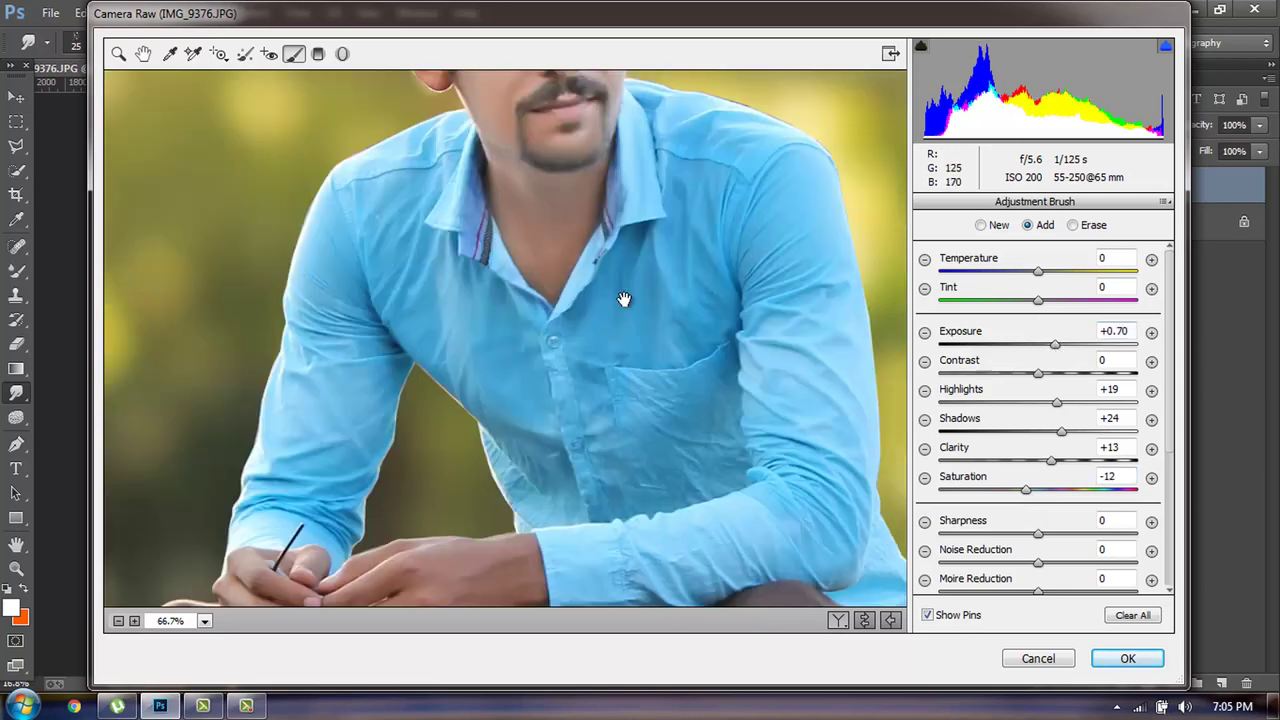
pyautogui.scroll(-3, 623, 291)
pyautogui.scroll(-3, 396, 390)
pyautogui.moveTo(396, 390)
pyautogui.mouseDown()
pyautogui.moveTo(400, 370)
pyautogui.moveTo(450, 360)
pyautogui.moveTo(530, 390)
pyautogui.moveTo(421, 448)
pyautogui.moveTo(340, 378)
pyautogui.mouseUp()
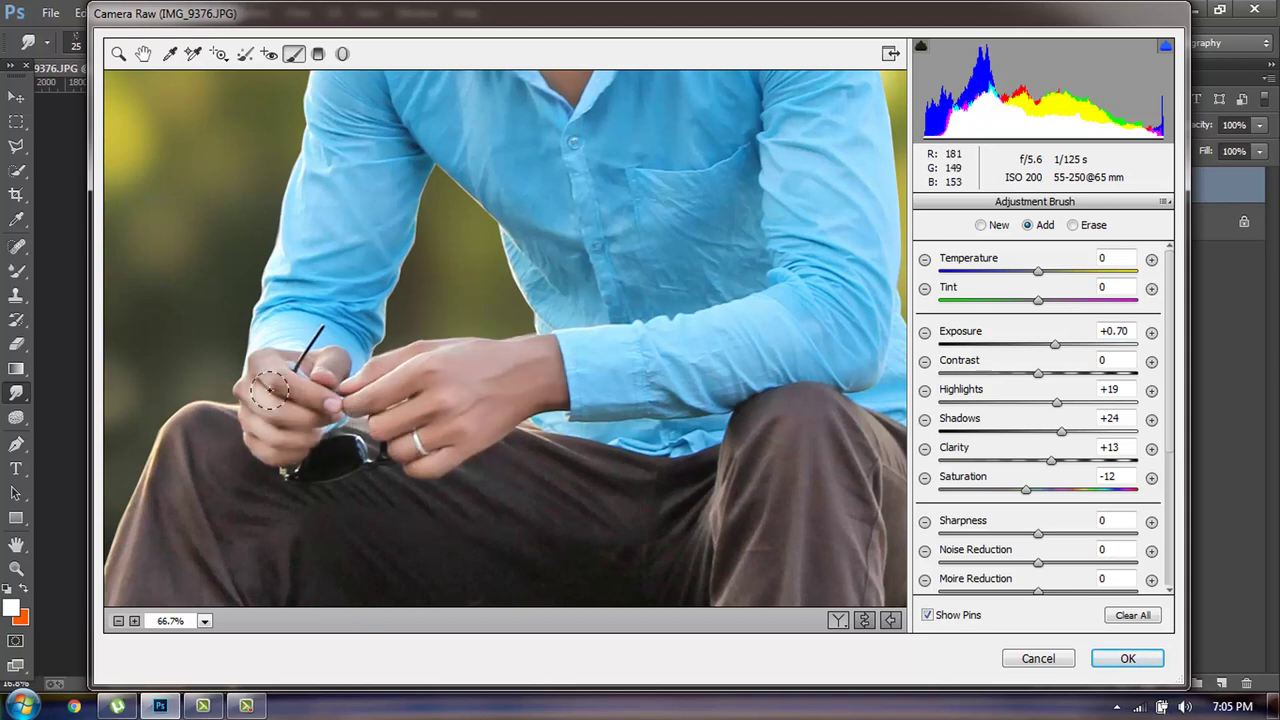
pyautogui.click(1131, 658)
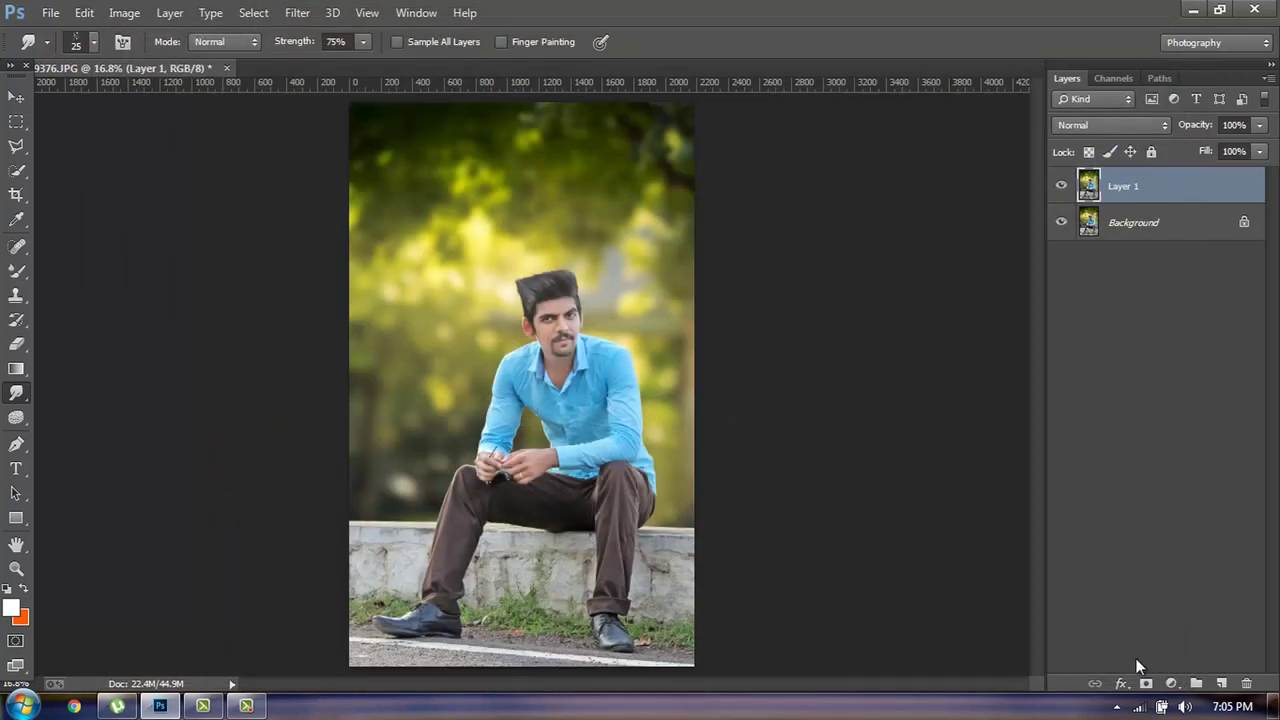
# Duplicate the layer and apply Color Efex Pro's Contrast Color Range effect to it.
pyautogui.hotkey('ctrl', 'j')
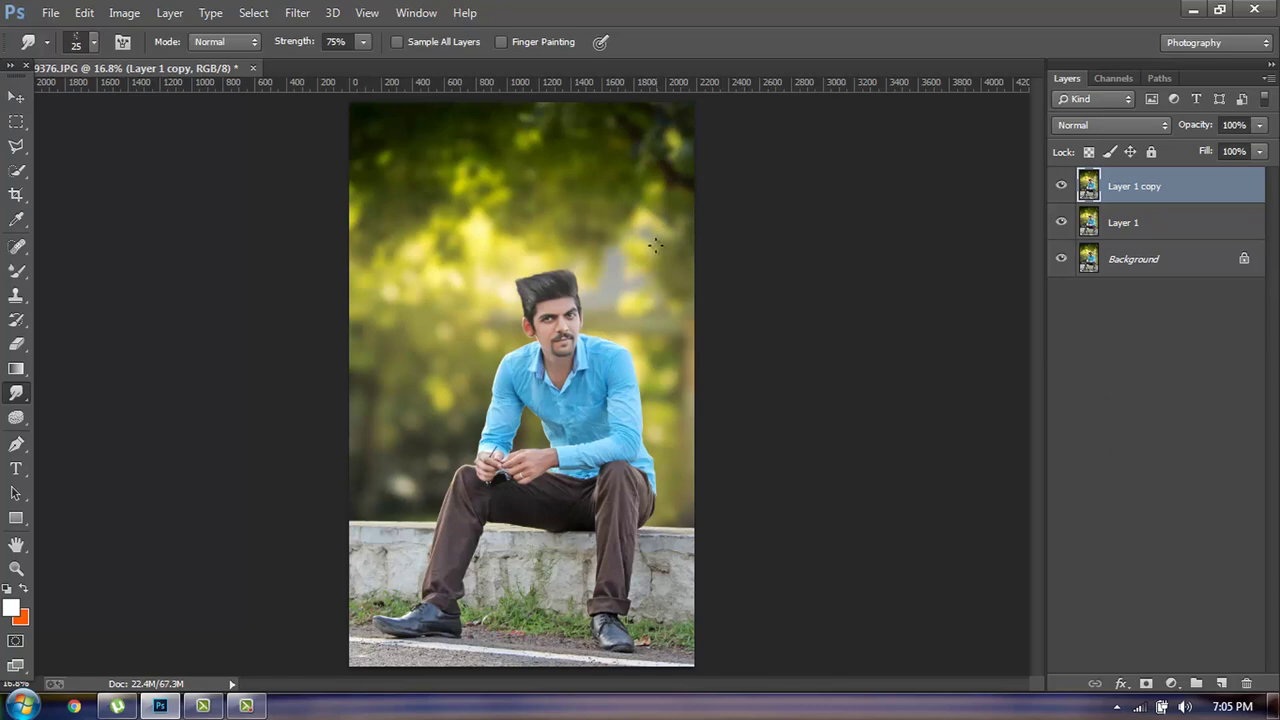
pyautogui.click(297, 12)
pyautogui.moveTo(331, 495)
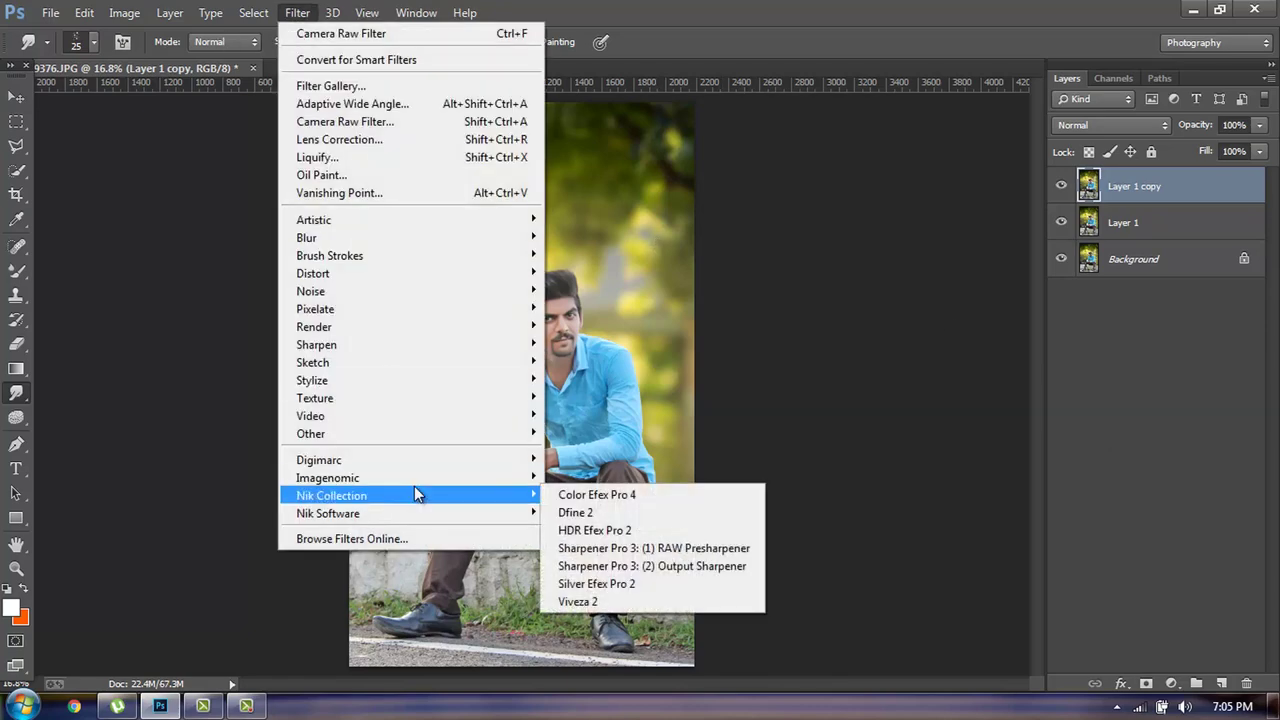
pyautogui.click(596, 494)
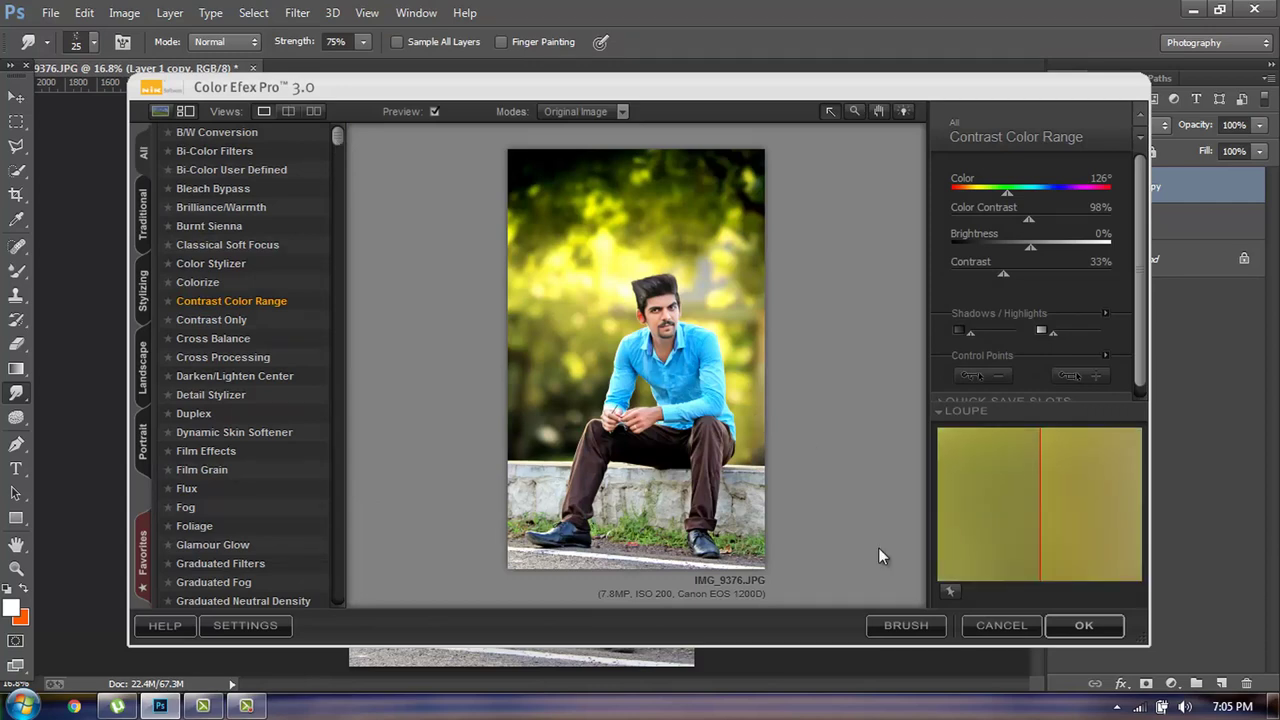
pyautogui.click(1080, 625)
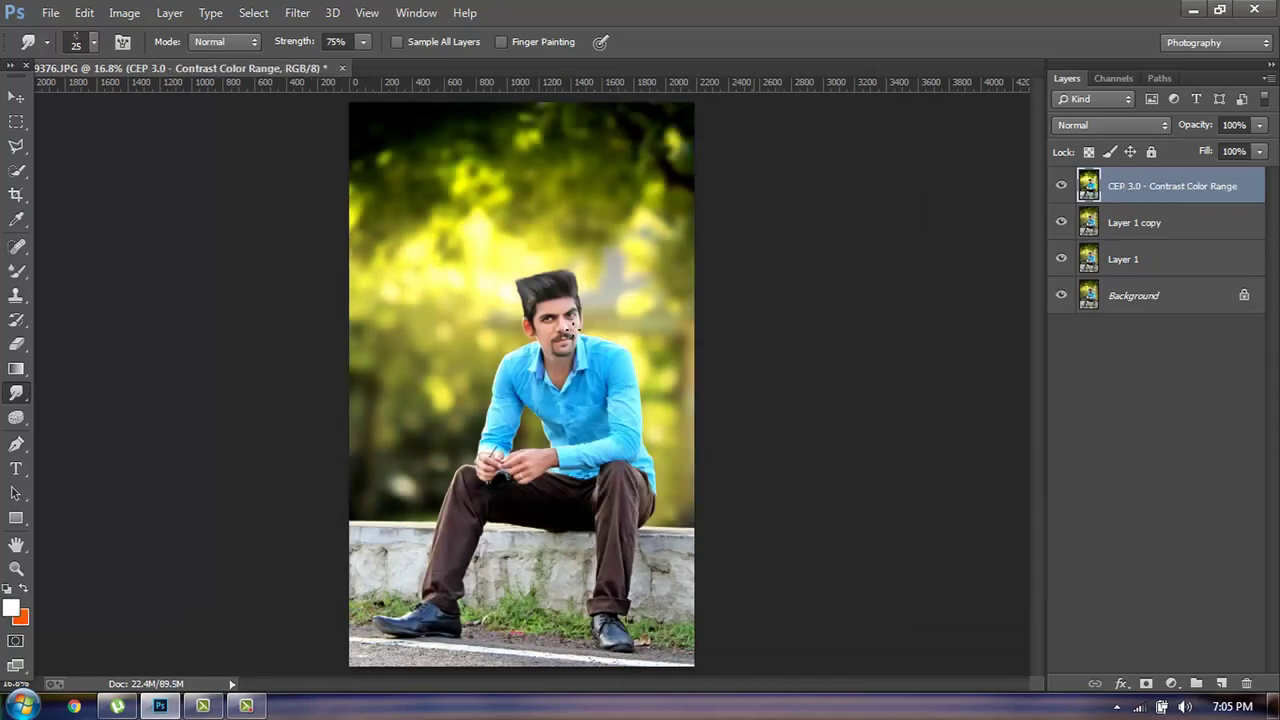
# Apply the Color Efex Pro 3.0 Tonal Contrast effect as a new layer.
pyautogui.click(297, 13)
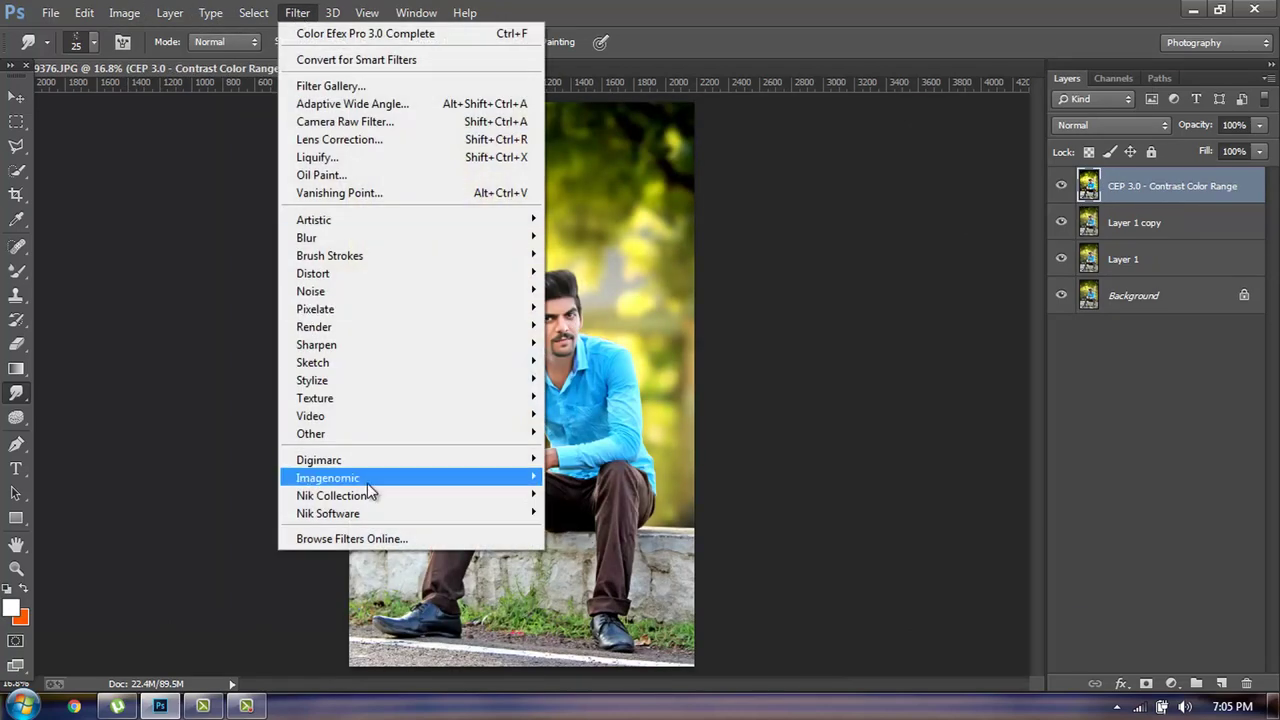
pyautogui.moveTo(328, 513)
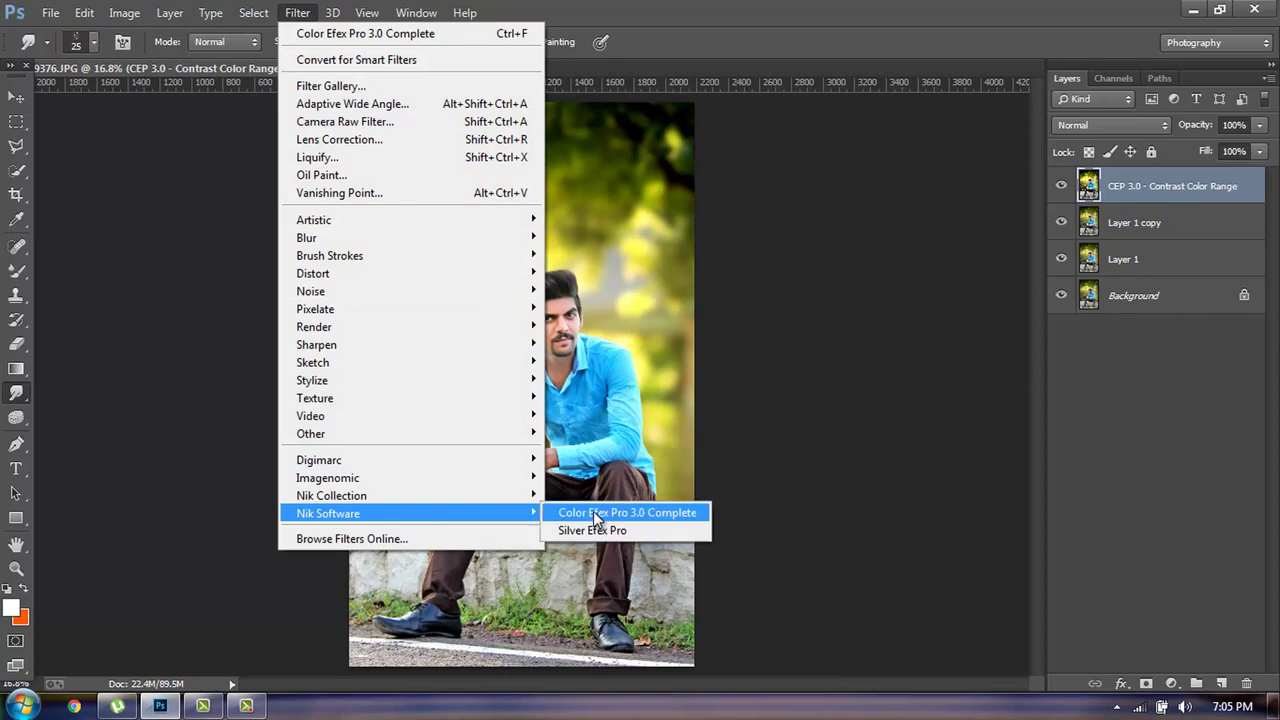
pyautogui.click(597, 515)
pyautogui.moveTo(345, 168); pyautogui.dragTo(338, 598)
pyautogui.click(214, 543)
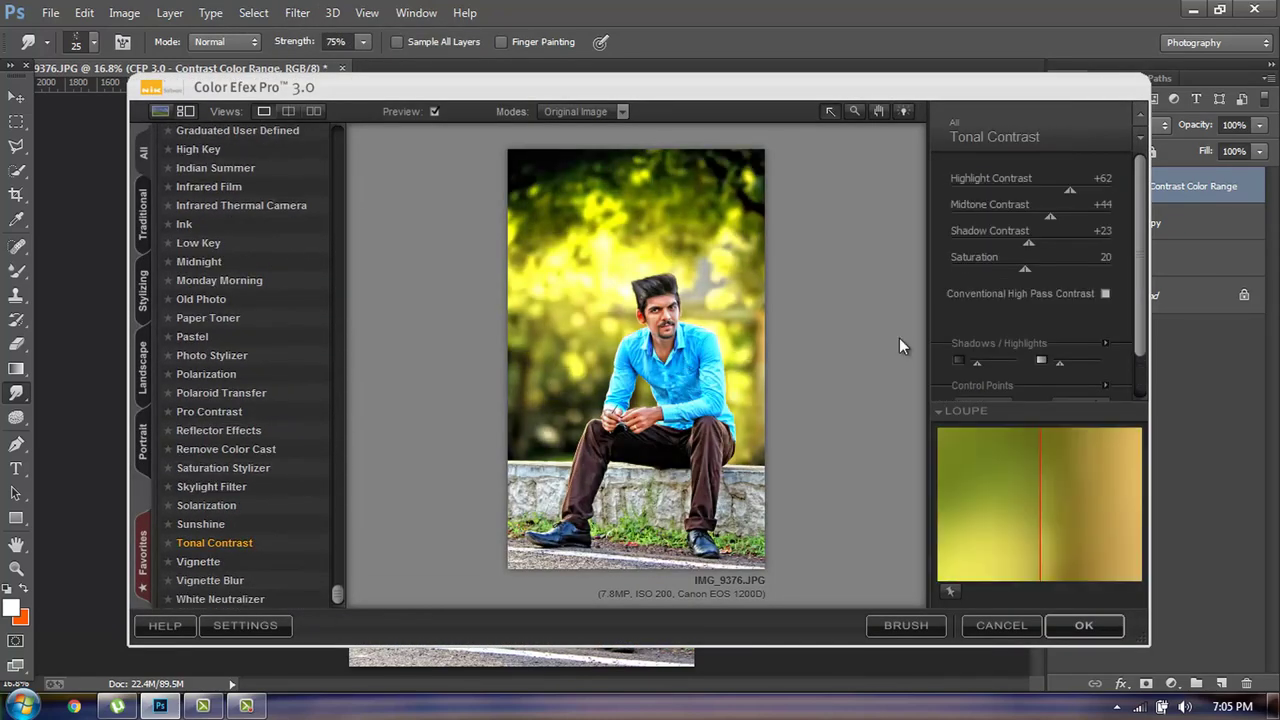
pyautogui.click(1095, 625)
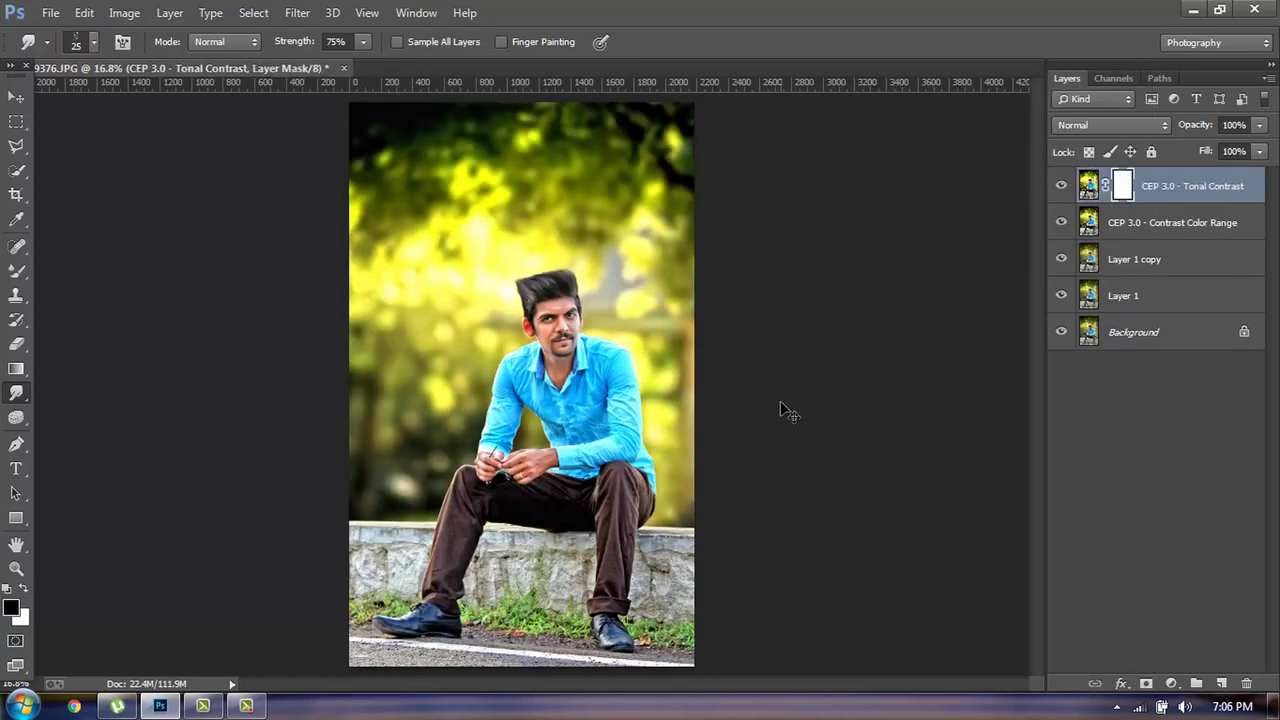
# Paint black on the Tonal Contrast mask over the face and hands with a 100-90 px brush.
pyautogui.hotkey('ctrl', '+')
pyautogui.hotkey('ctrl', '+')
pyautogui.hotkey('ctrl', '+')
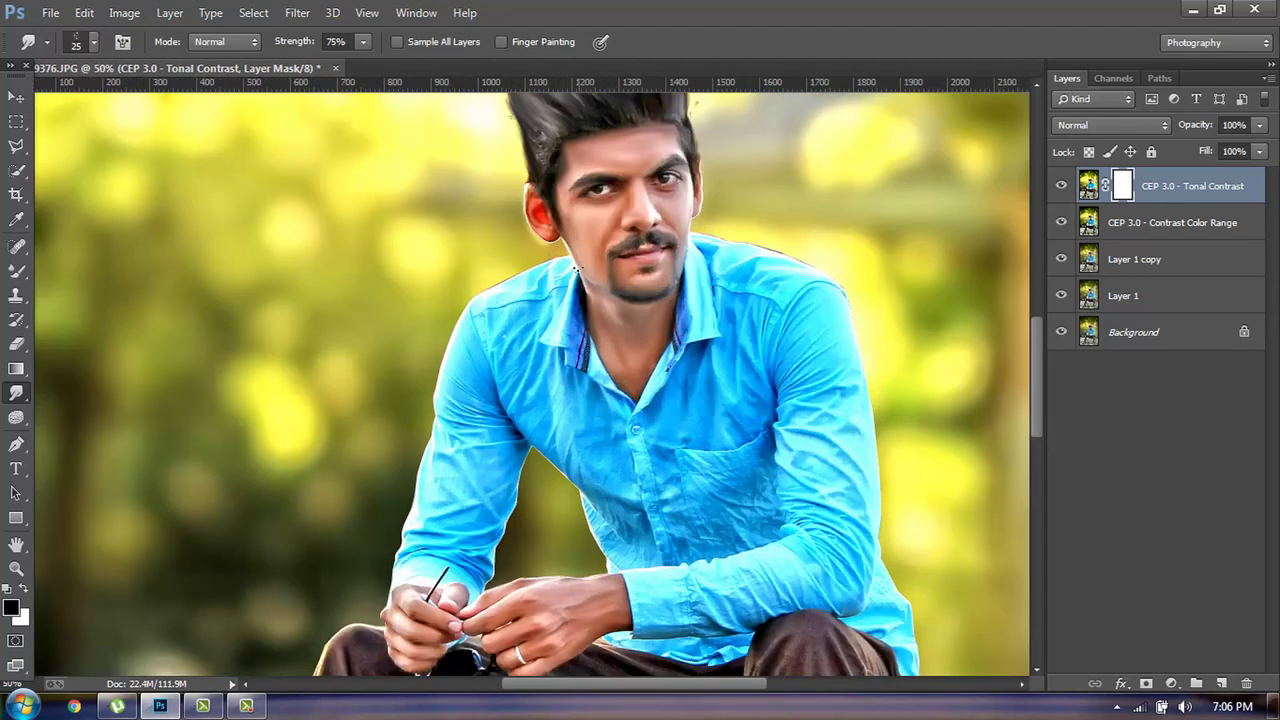
pyautogui.press('b')
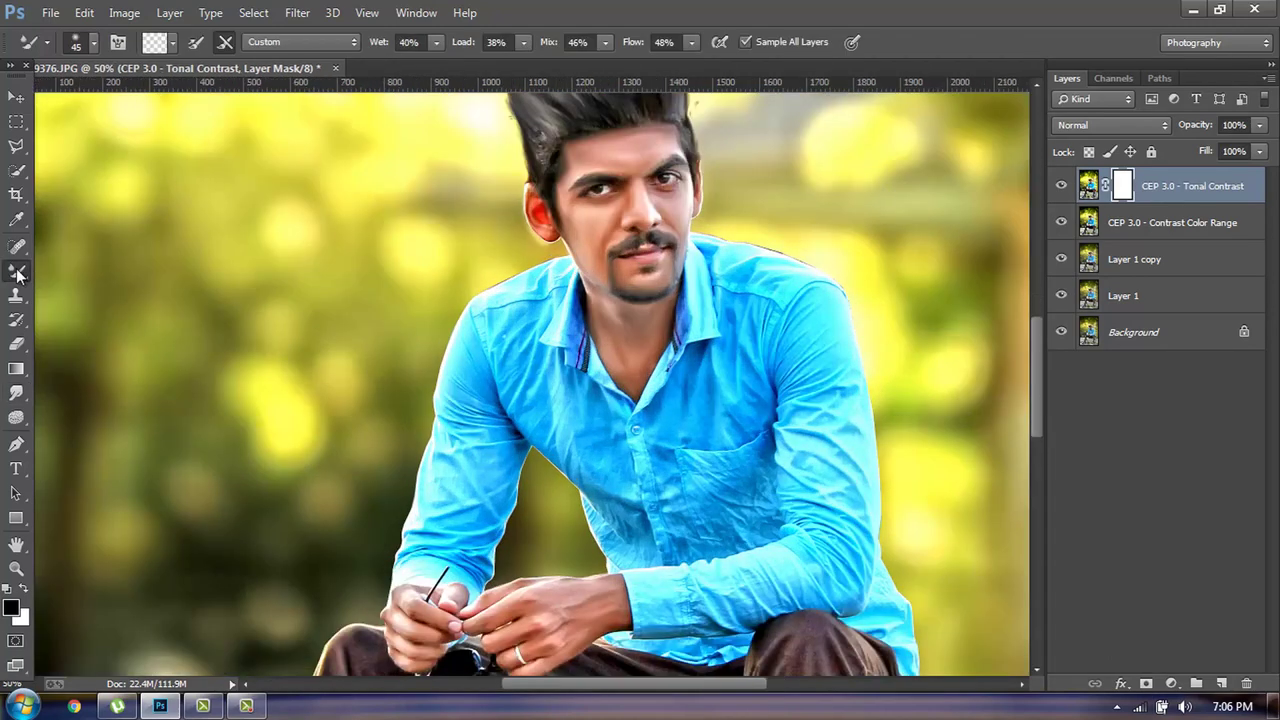
pyautogui.rightClick(17, 275)
pyautogui.click(66, 272)
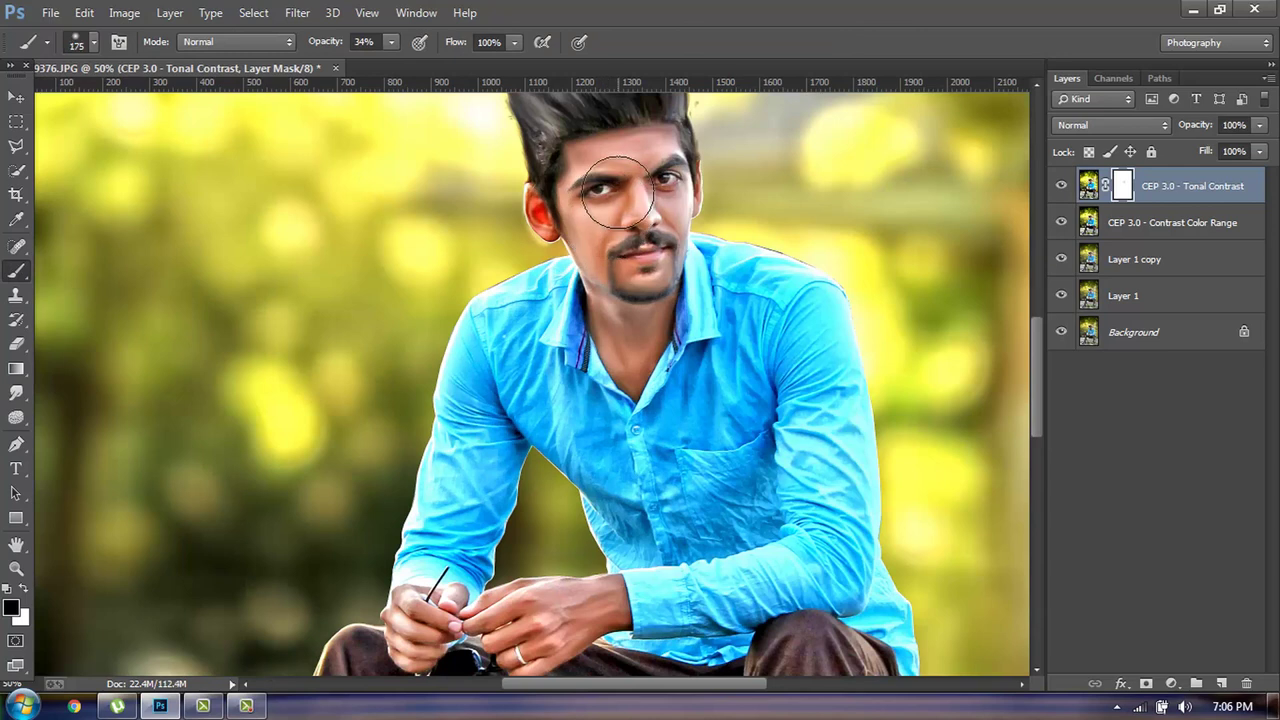
pyautogui.press('[')
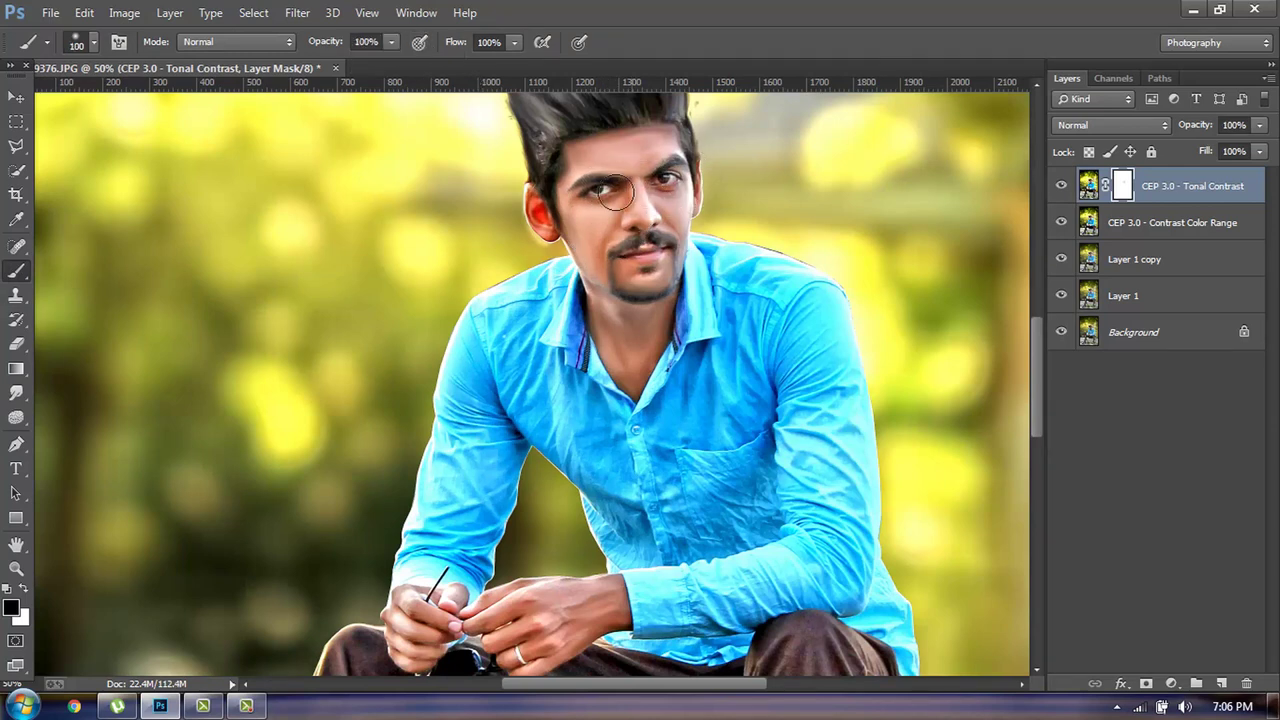
pyautogui.press('[')
pyautogui.press('[')
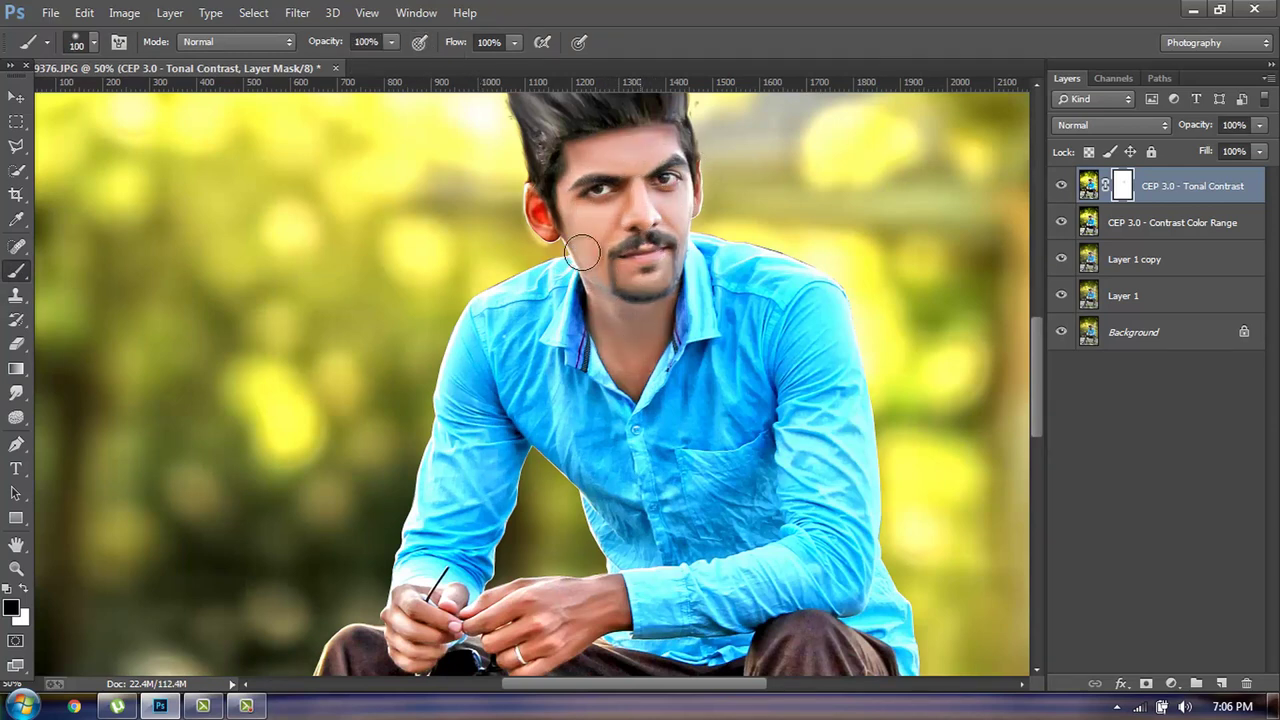
pyautogui.moveTo(617, 310); pyautogui.dragTo(645, 220)
pyautogui.press('[')
pyautogui.press('[')
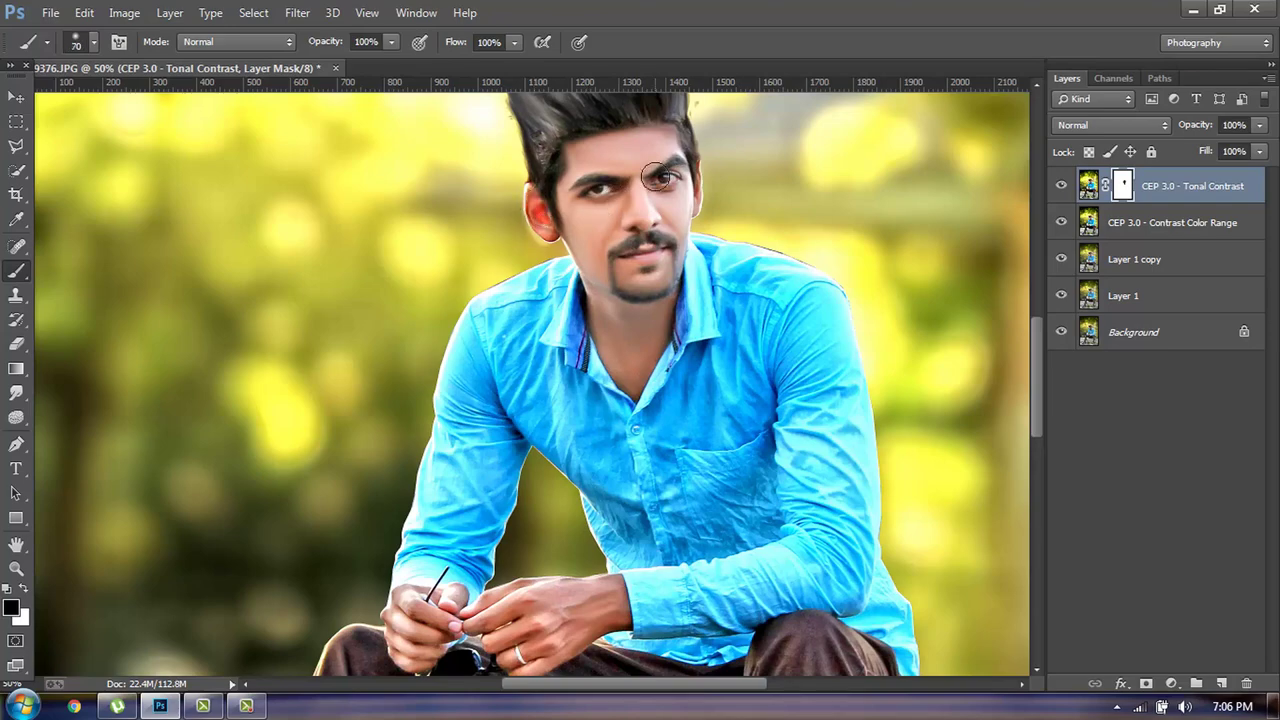
pyautogui.scroll(-5, 500, 400)
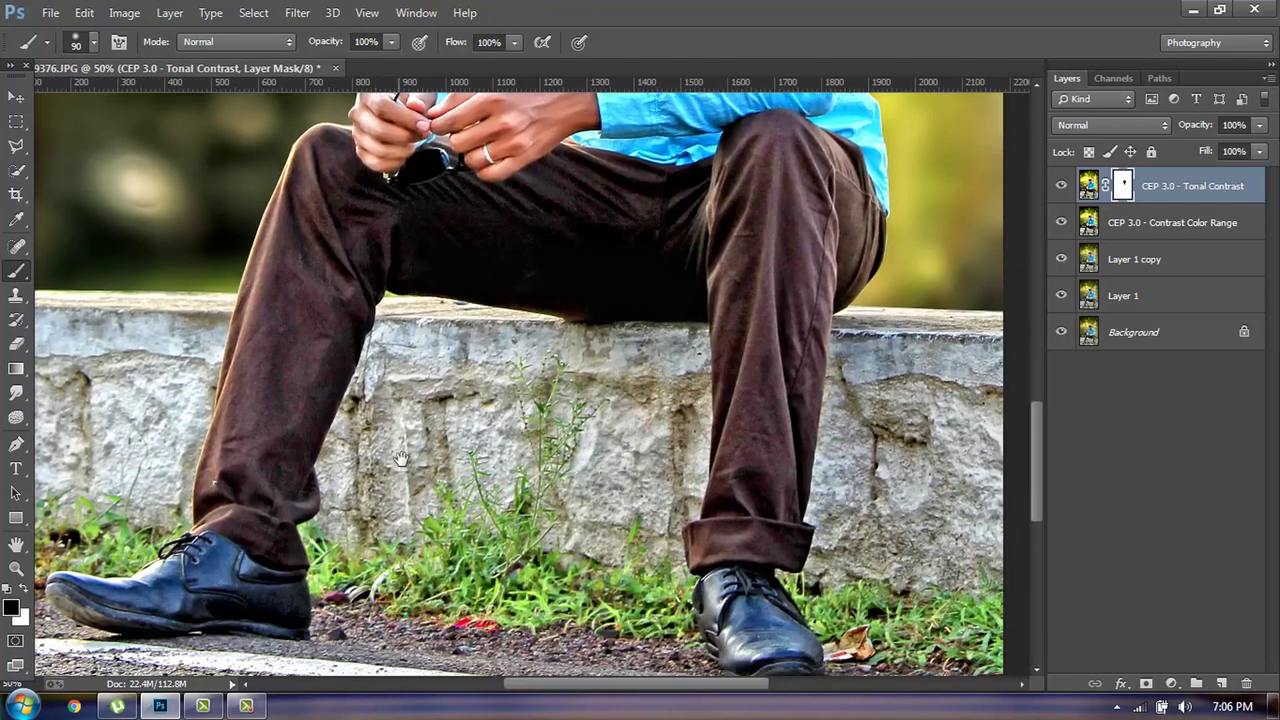
pyautogui.scroll(3, 500, 400)
pyautogui.press(']')
pyautogui.press(']')
pyautogui.press(']')
pyautogui.press('[')
pyautogui.press('[')
pyautogui.press('[')
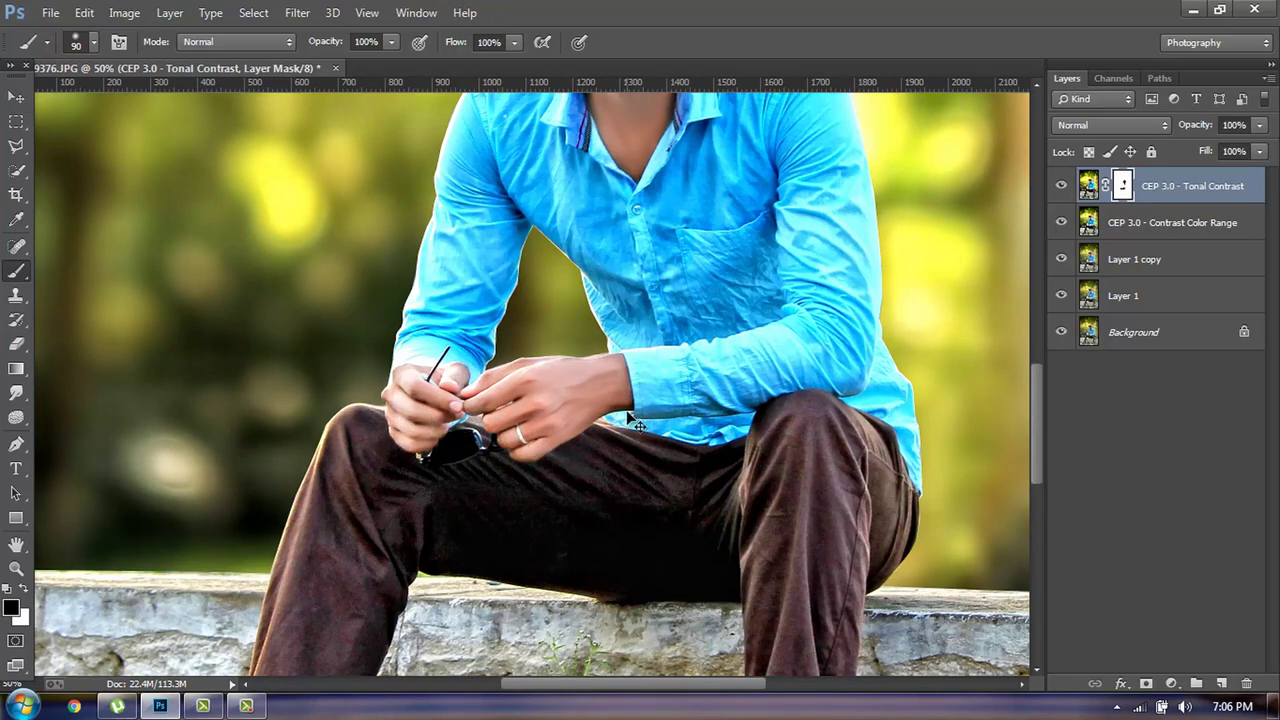
pyautogui.hotkey('ctrl', '0')
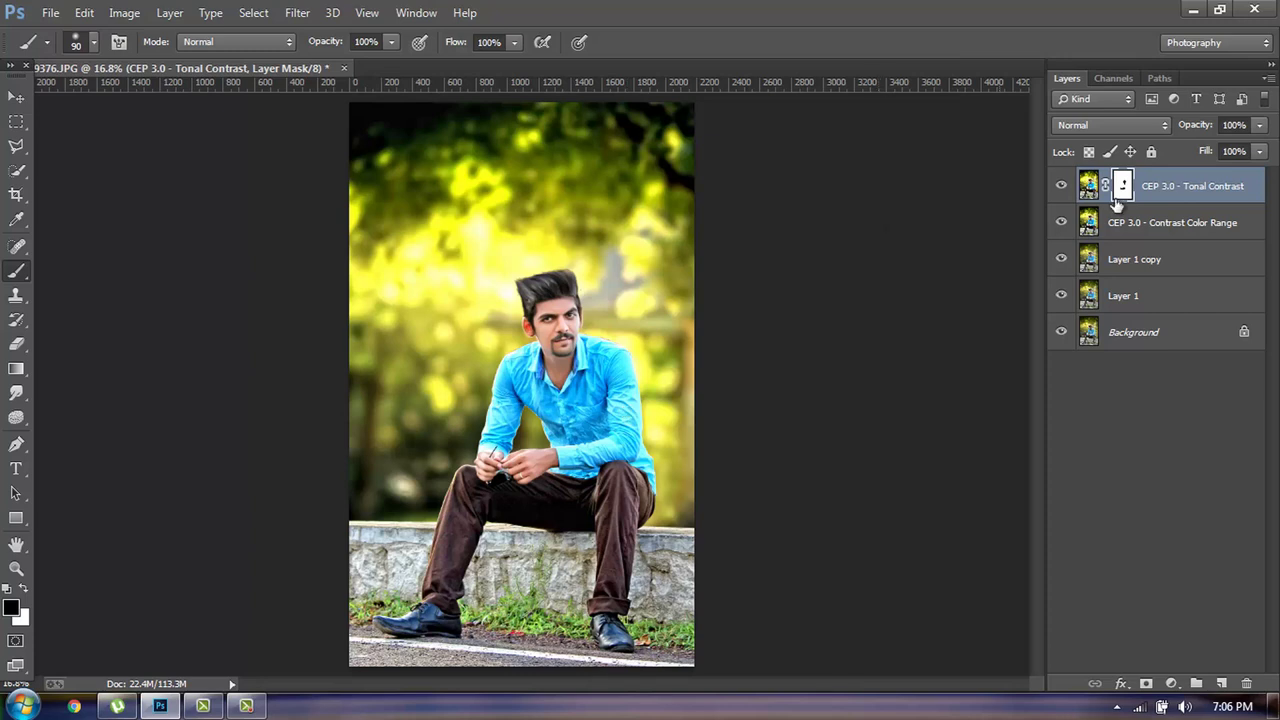
# Stamp all visible layers into a new Layer 2 and open the Camera Raw Filter's HSL panel.
pyautogui.hotkey('ctrl', 'shift', 'alt', 'e')
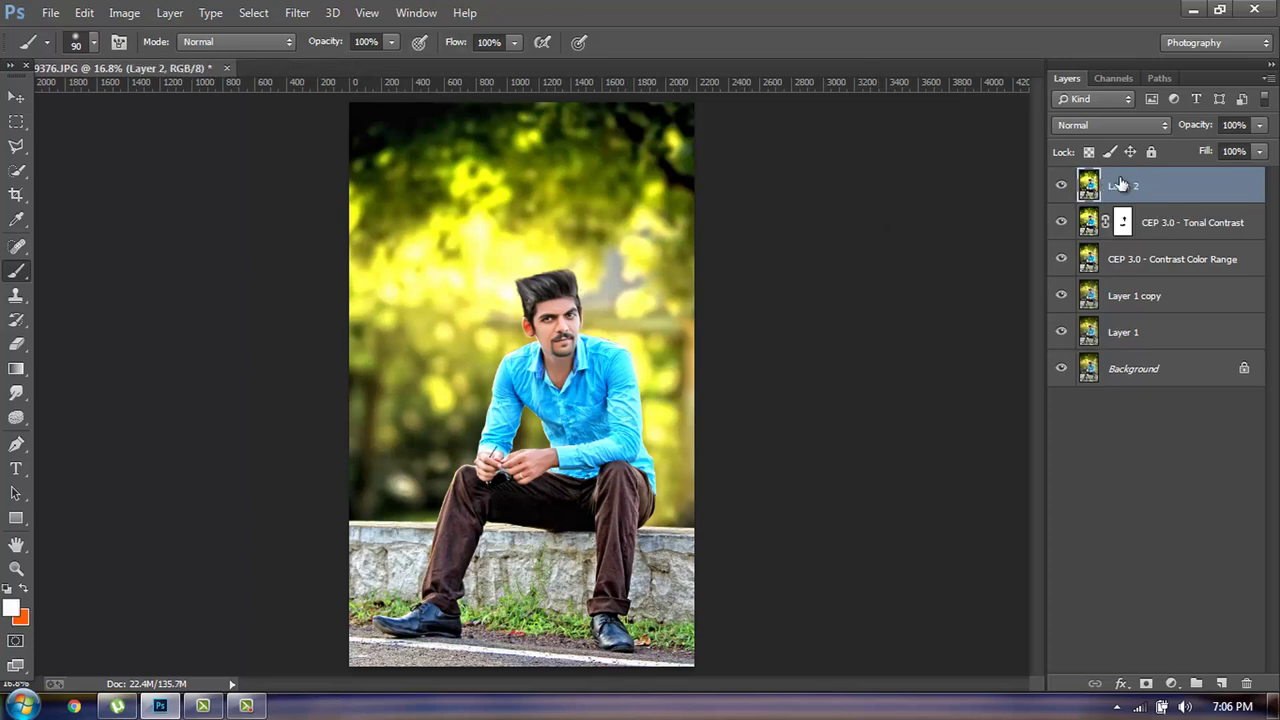
pyautogui.click(312, 13)
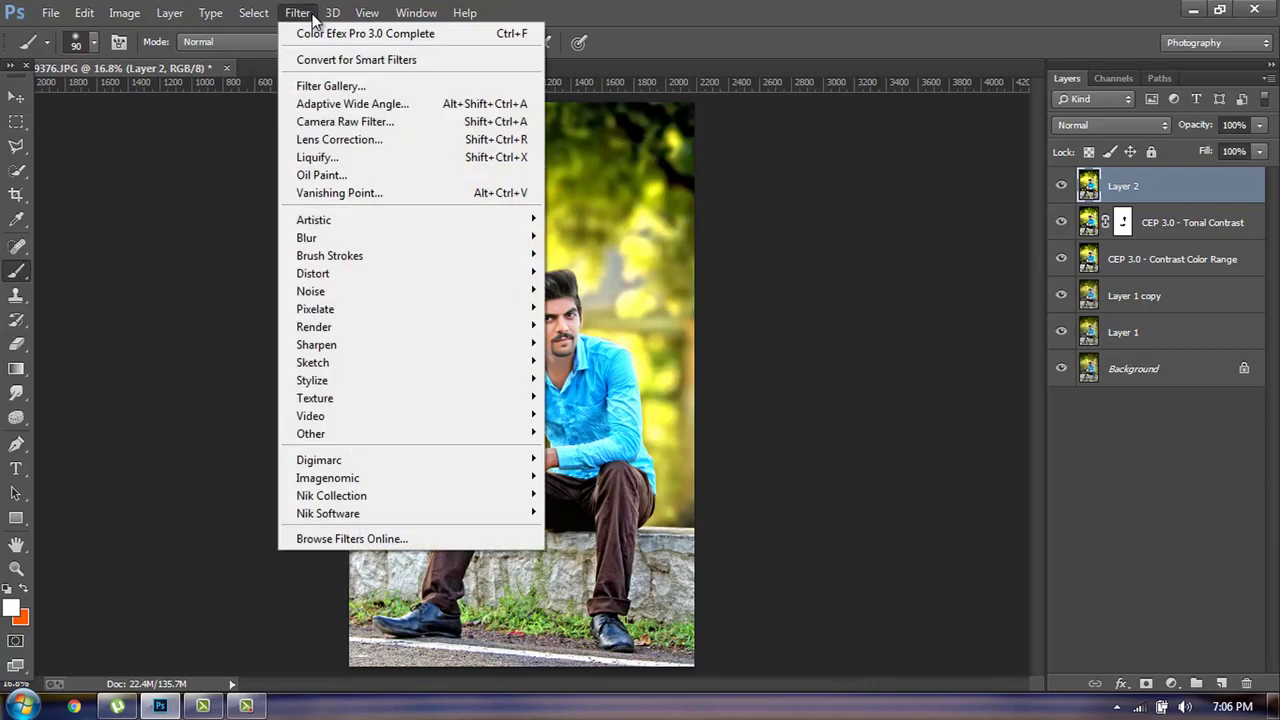
pyautogui.click(340, 124)
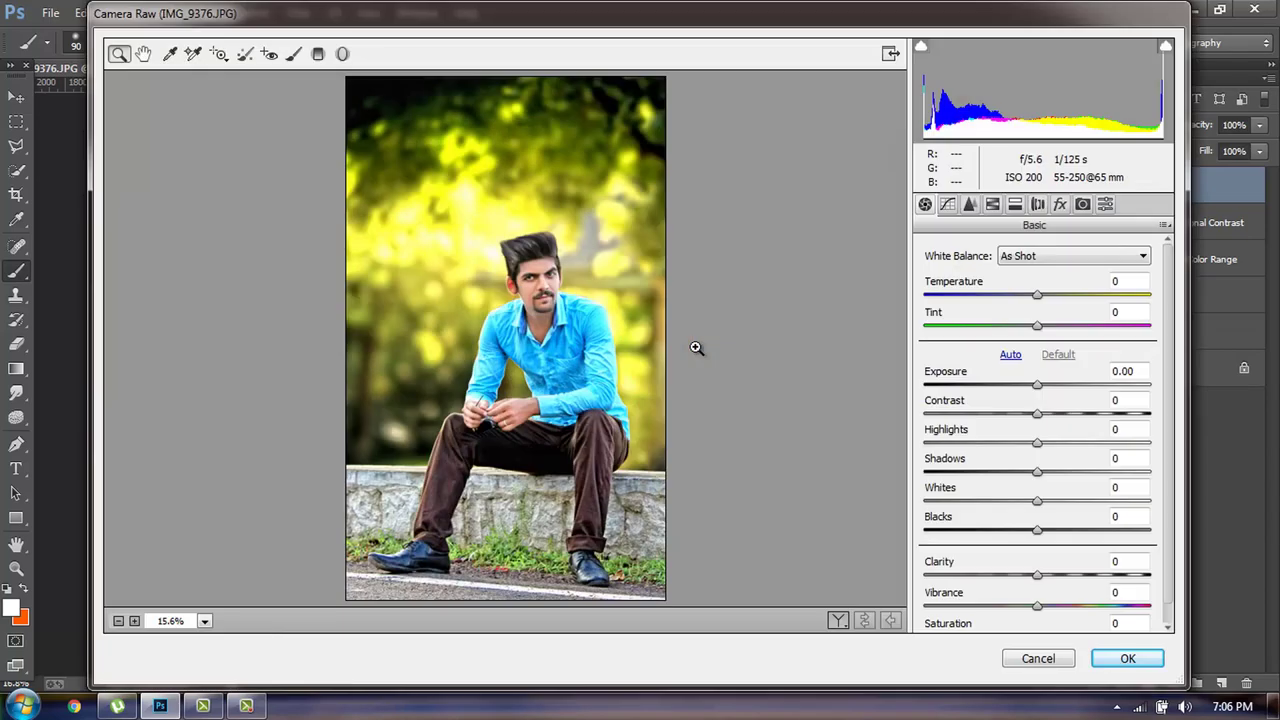
pyautogui.hotkey('ctrl', '=')
pyautogui.hotkey('ctrl', '=')
pyautogui.moveTo(640, 250); pyautogui.dragTo(625, 350)
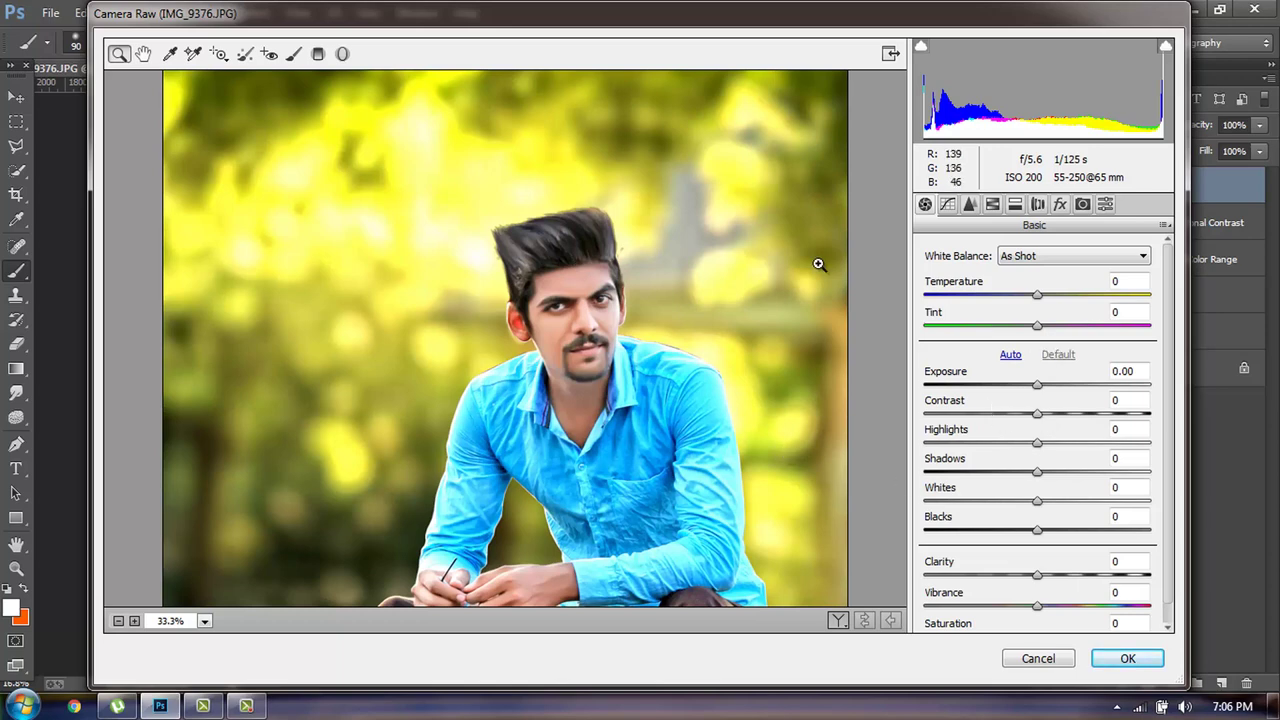
pyautogui.click(975, 205)
pyautogui.hotkey('ctrl', '0')
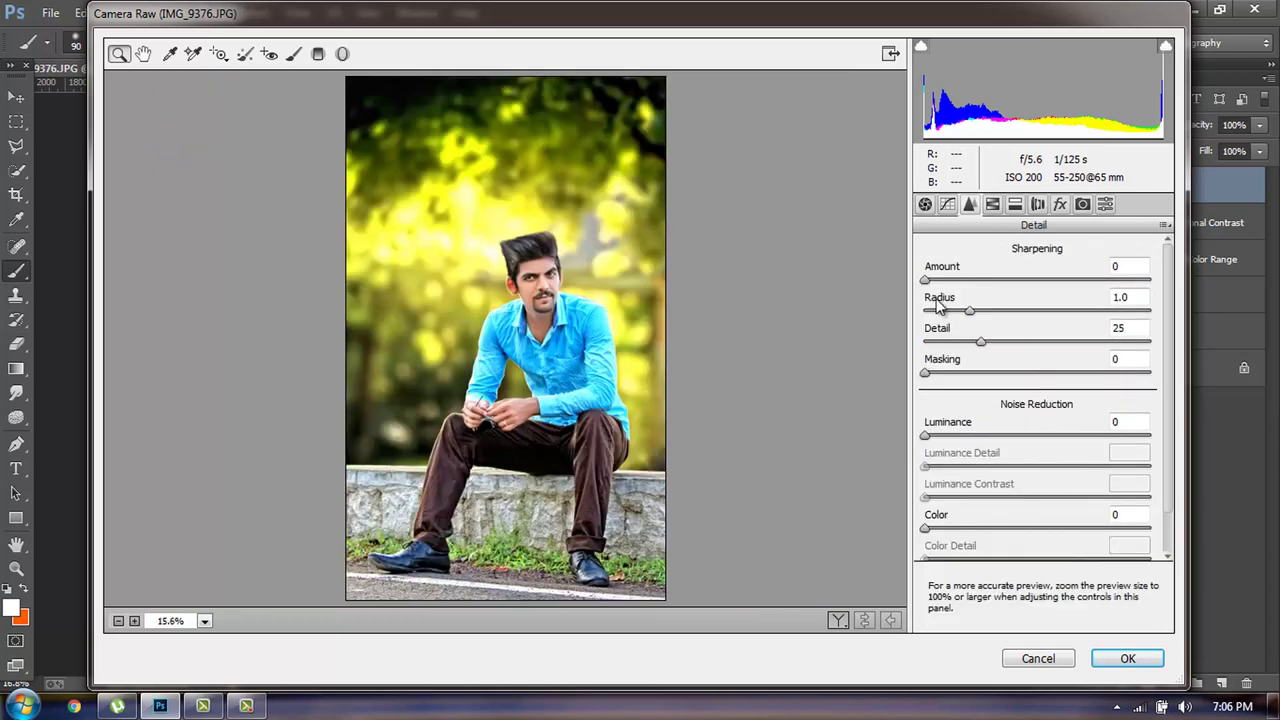
pyautogui.click(993, 205)
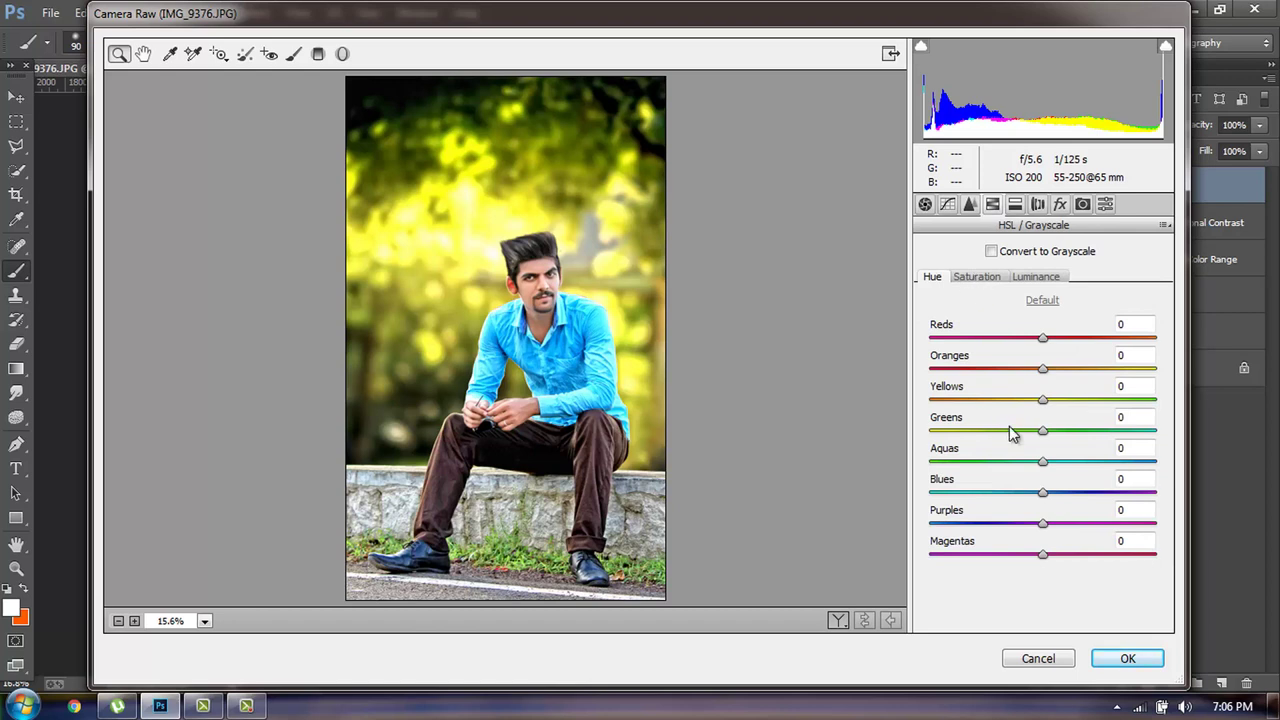
# Try and reset the Blues hue, then set Oranges saturation -12 and luminance +7.
pyautogui.moveTo(1040, 493); pyautogui.dragTo(1110, 493)
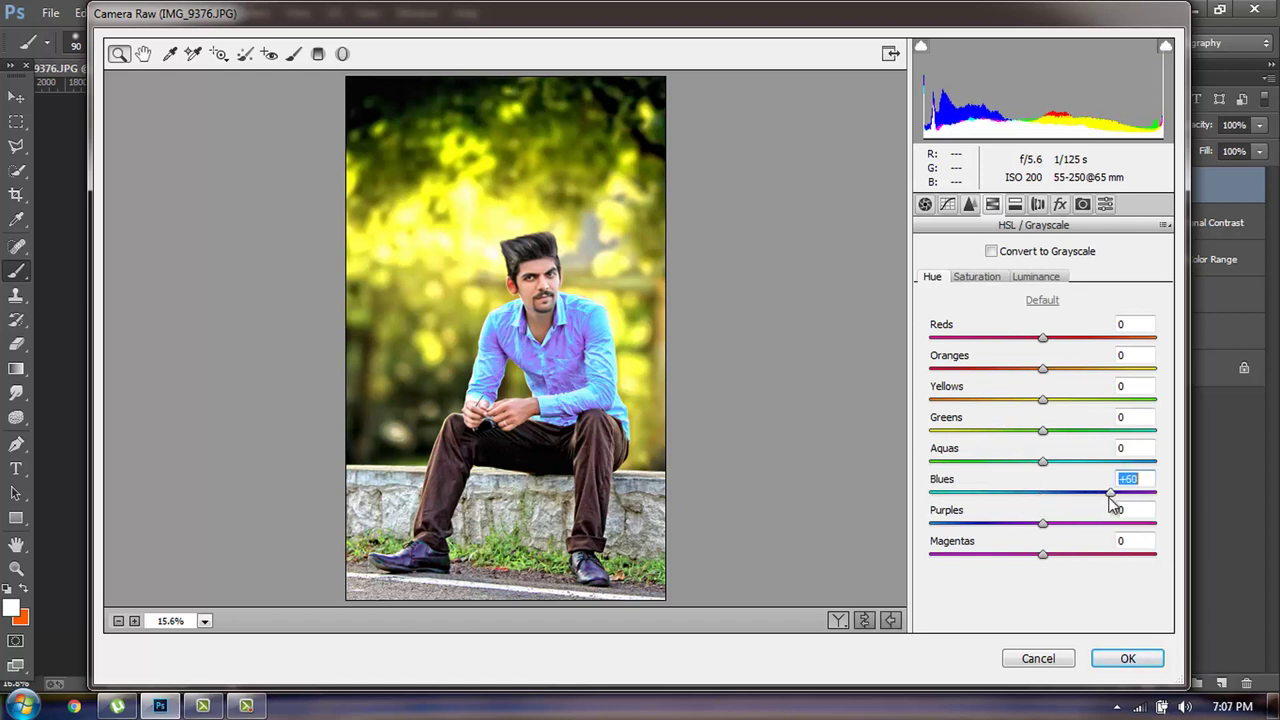
pyautogui.doubleClick(1112, 493)
pyautogui.click(985, 280)
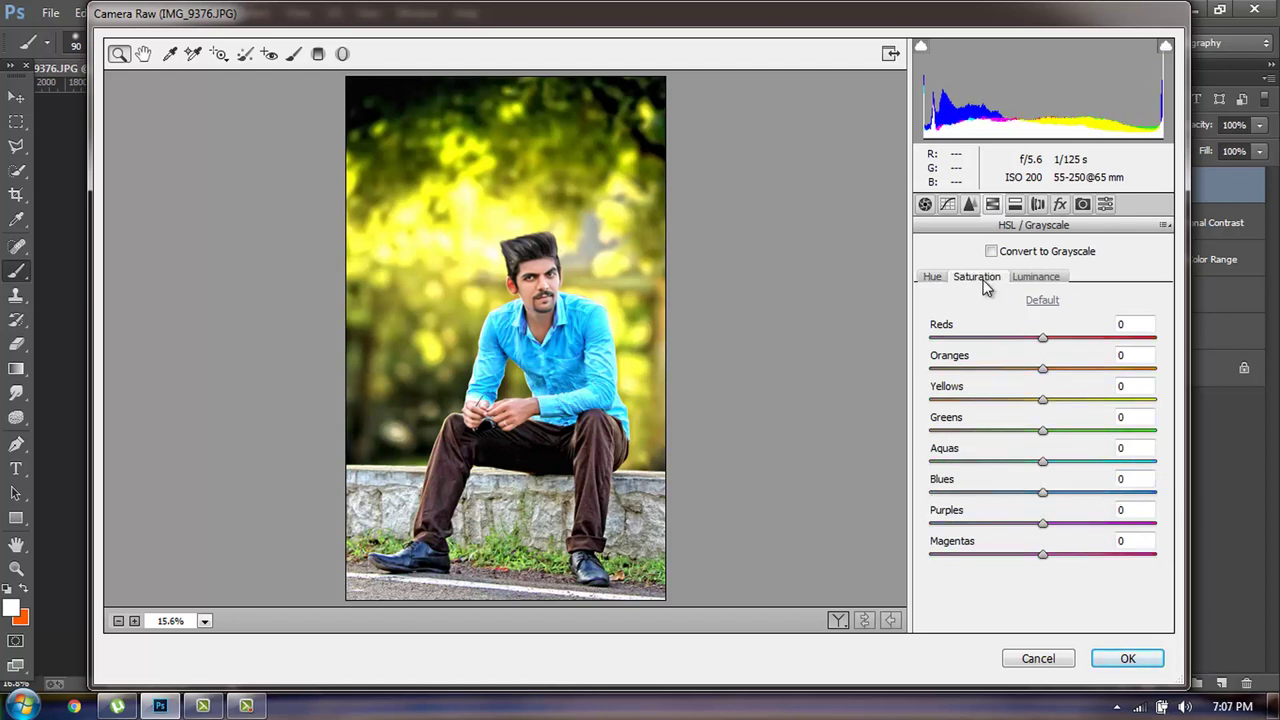
pyautogui.moveTo(1043, 369)
pyautogui.mouseDown()
pyautogui.moveTo(1030, 369)
pyautogui.moveTo(1057, 380)
pyautogui.mouseUp()
pyautogui.click(1036, 276)
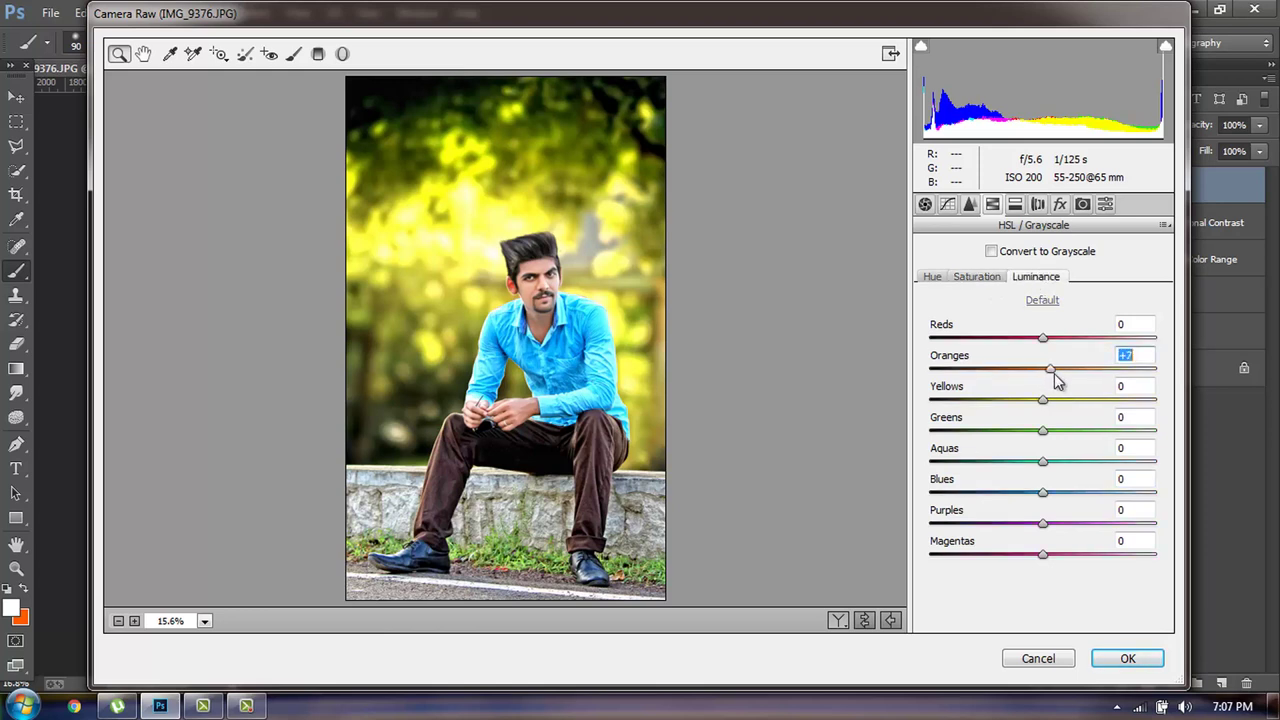
pyautogui.click(986, 279)
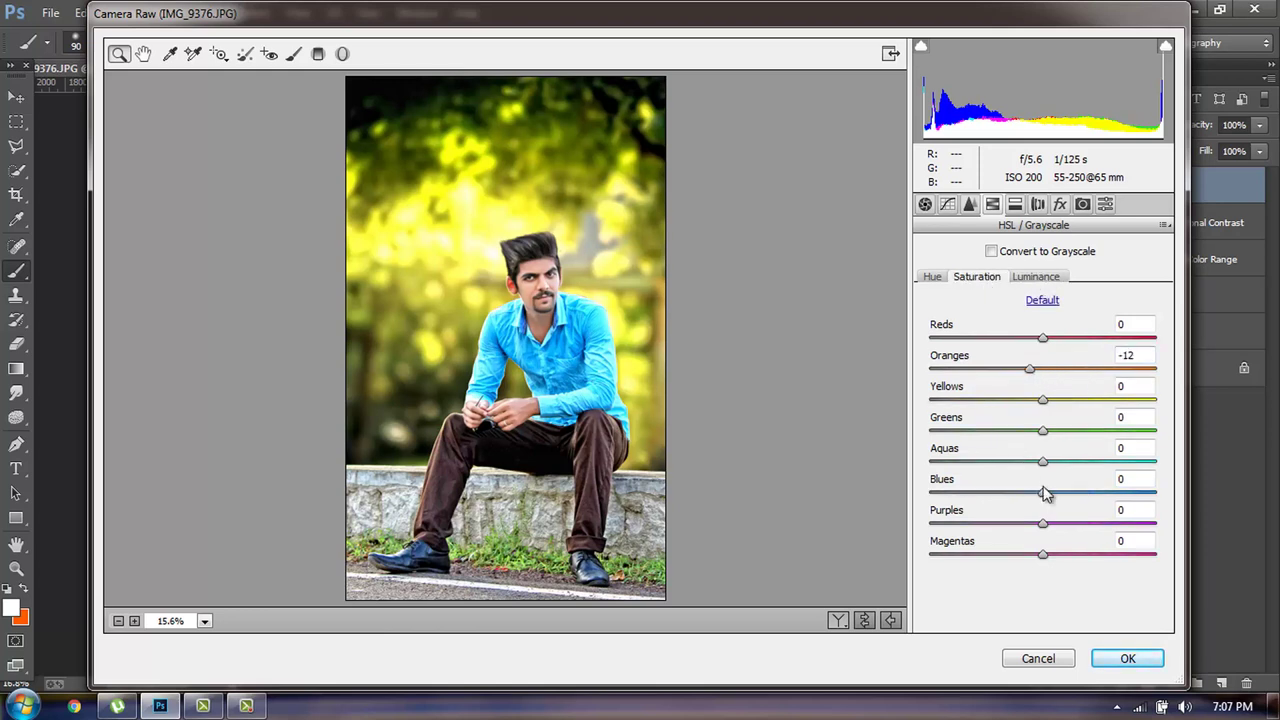
# Boost Blues, Purples, Magentas and Greens saturation, shift Yellows hue to -40, and apply.
pyautogui.moveTo(1083, 494)
pyautogui.mouseDown()
pyautogui.moveTo(1140, 504)
pyautogui.moveTo(1122, 526)
pyautogui.mouseUp()
pyautogui.moveTo(1060, 556); pyautogui.dragTo(1116, 567)
pyautogui.moveTo(1073, 437); pyautogui.dragTo(1163, 446)
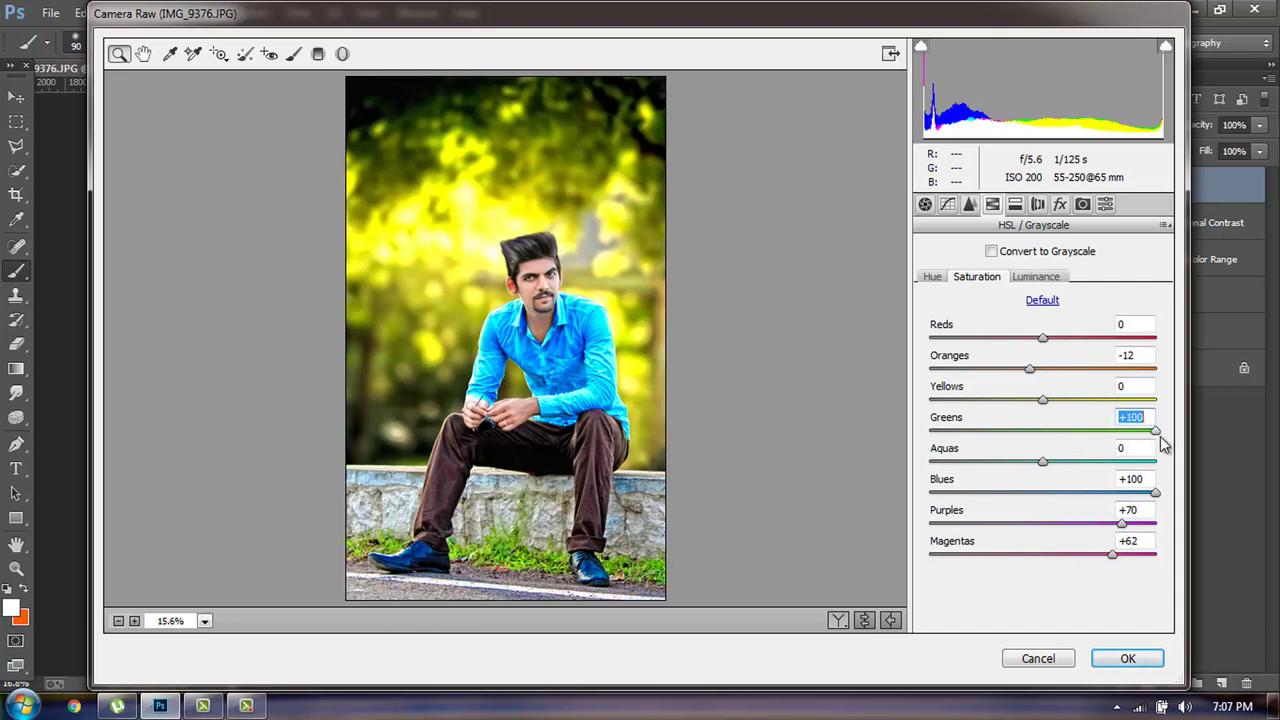
pyautogui.click(932, 277)
pyautogui.moveTo(1043, 399)
pyautogui.mouseDown()
pyautogui.moveTo(997, 400)
pyautogui.moveTo(997, 432)
pyautogui.moveTo(1129, 452)
pyautogui.mouseUp()
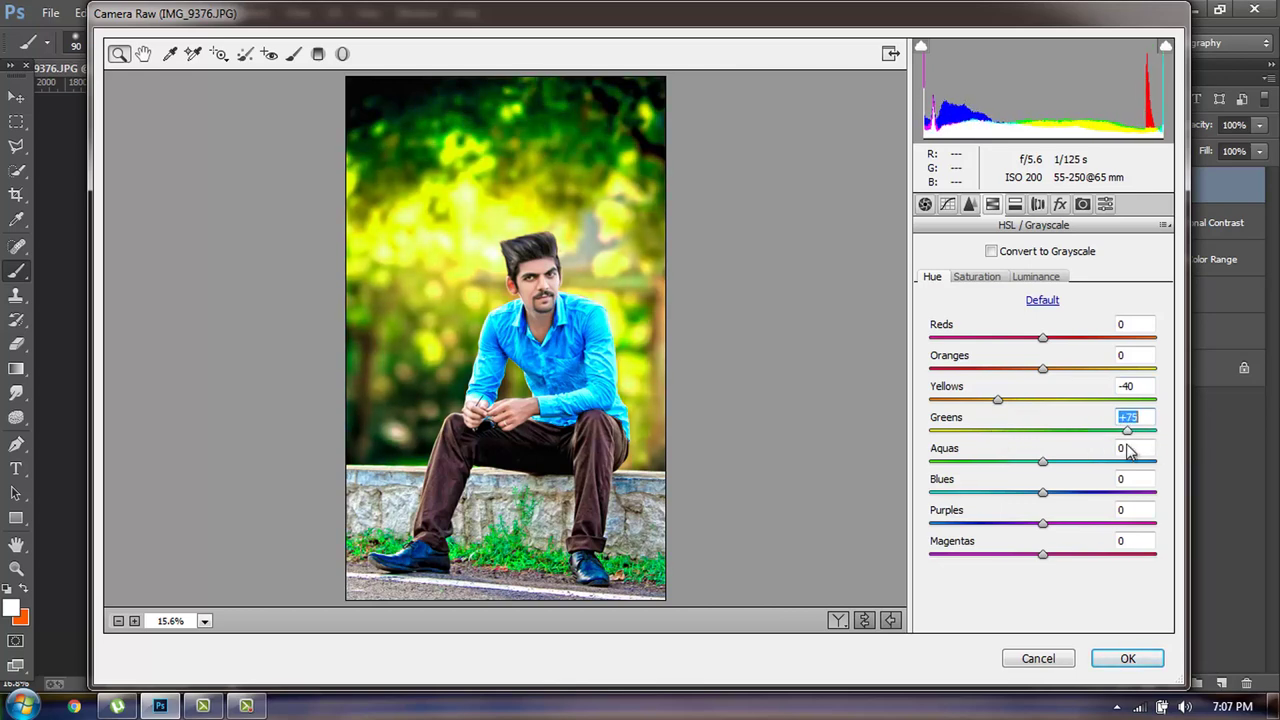
pyautogui.click(1124, 658)
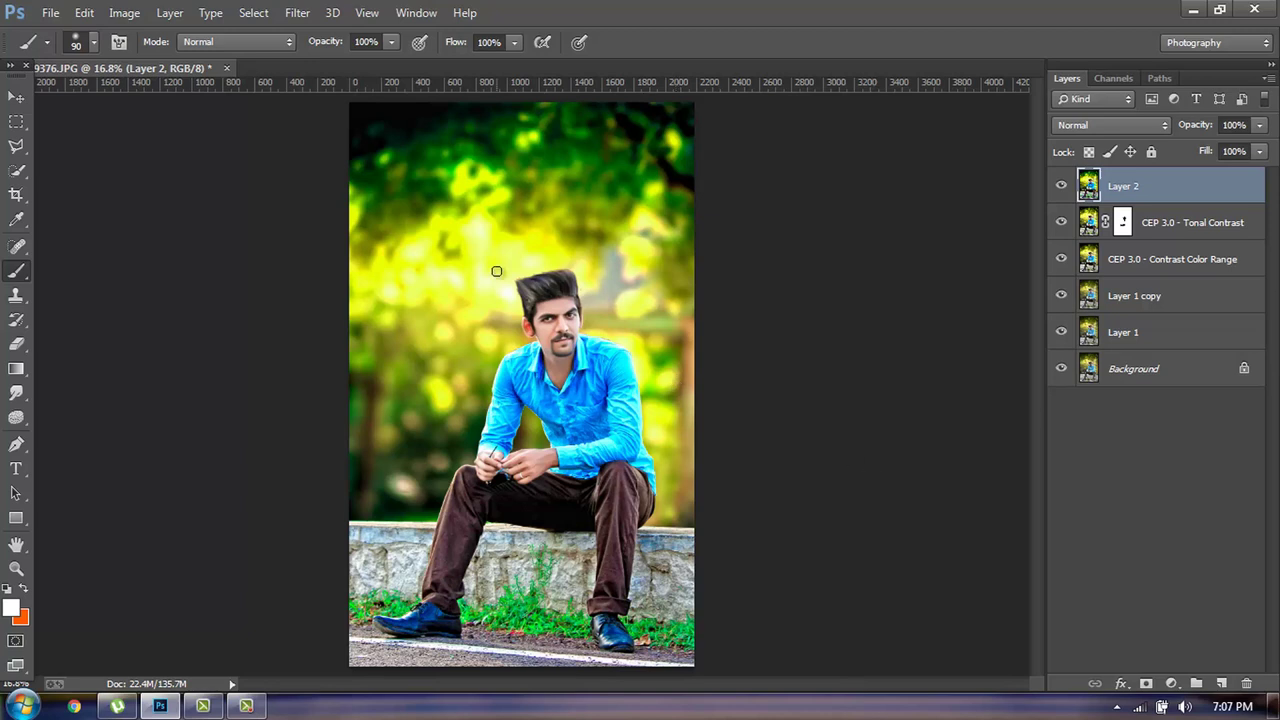
# On a new empty layer, paint a large soft red dab near the hands with an 800 brush.
pyautogui.click(1219, 682)
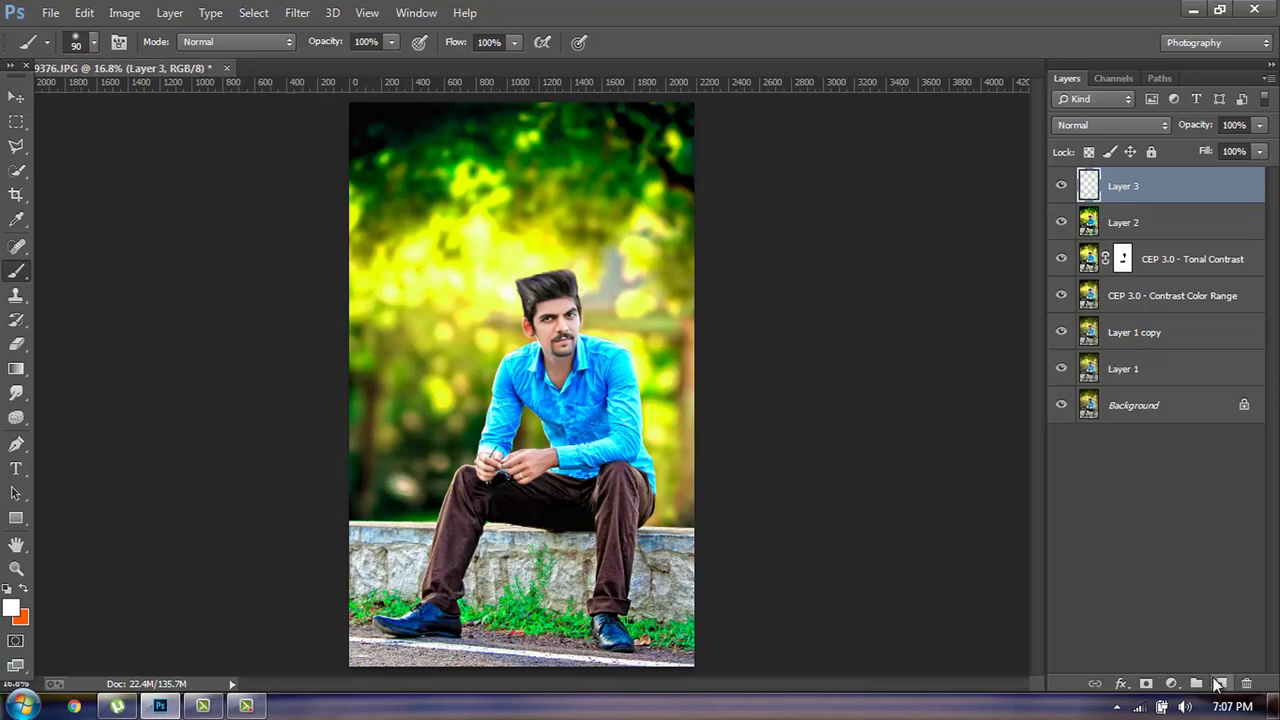
pyautogui.click(23, 589)
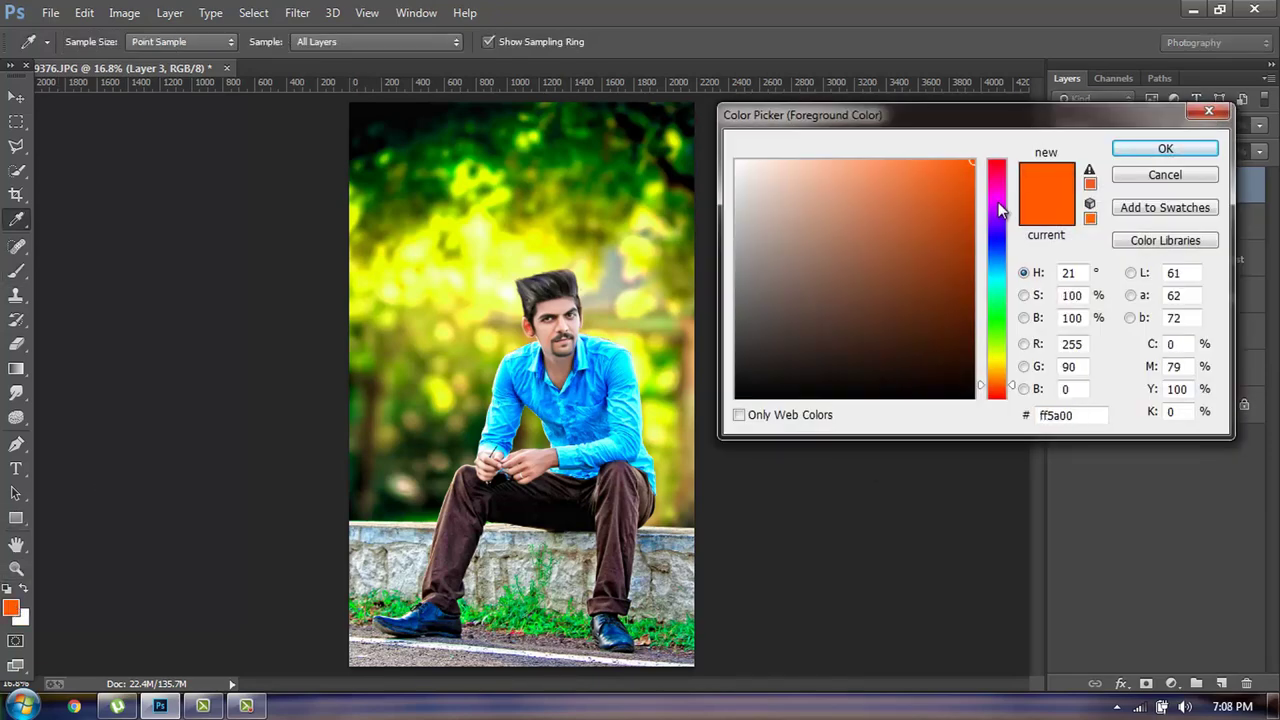
pyautogui.click(997, 162)
pyautogui.click(1130, 150)
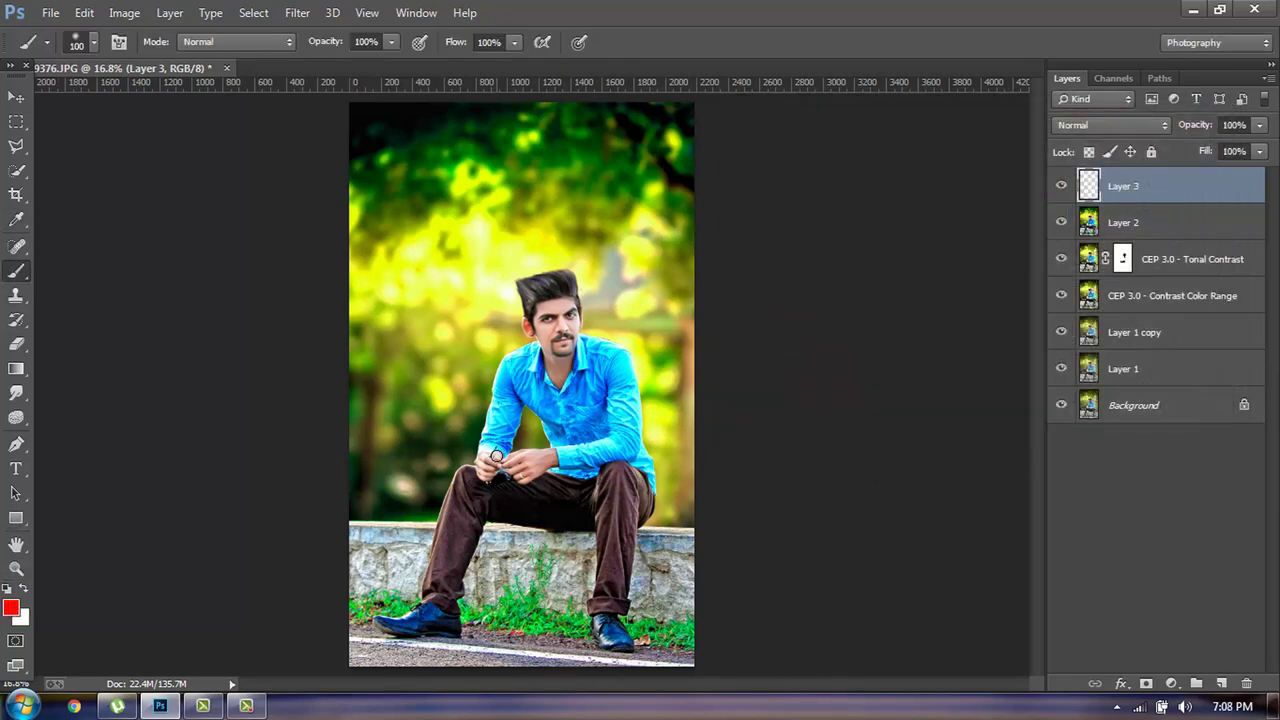
pyautogui.press(']')
pyautogui.press(']')
pyautogui.press(']')
pyautogui.click(492, 462)
# Set the glow layer to Screen and colorize it blue with hue 240 and saturation 100.
pyautogui.click(1075, 125)
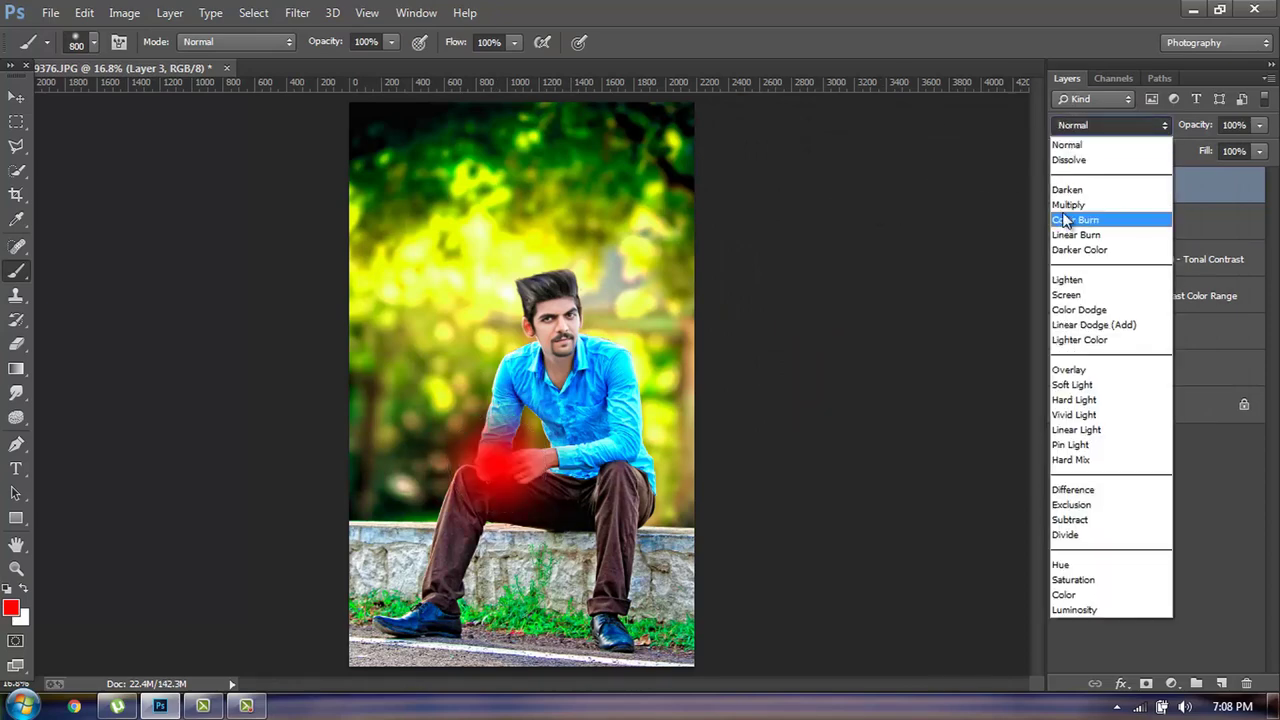
pyautogui.click(1066, 294)
pyautogui.hotkey('ctrl', 'u')
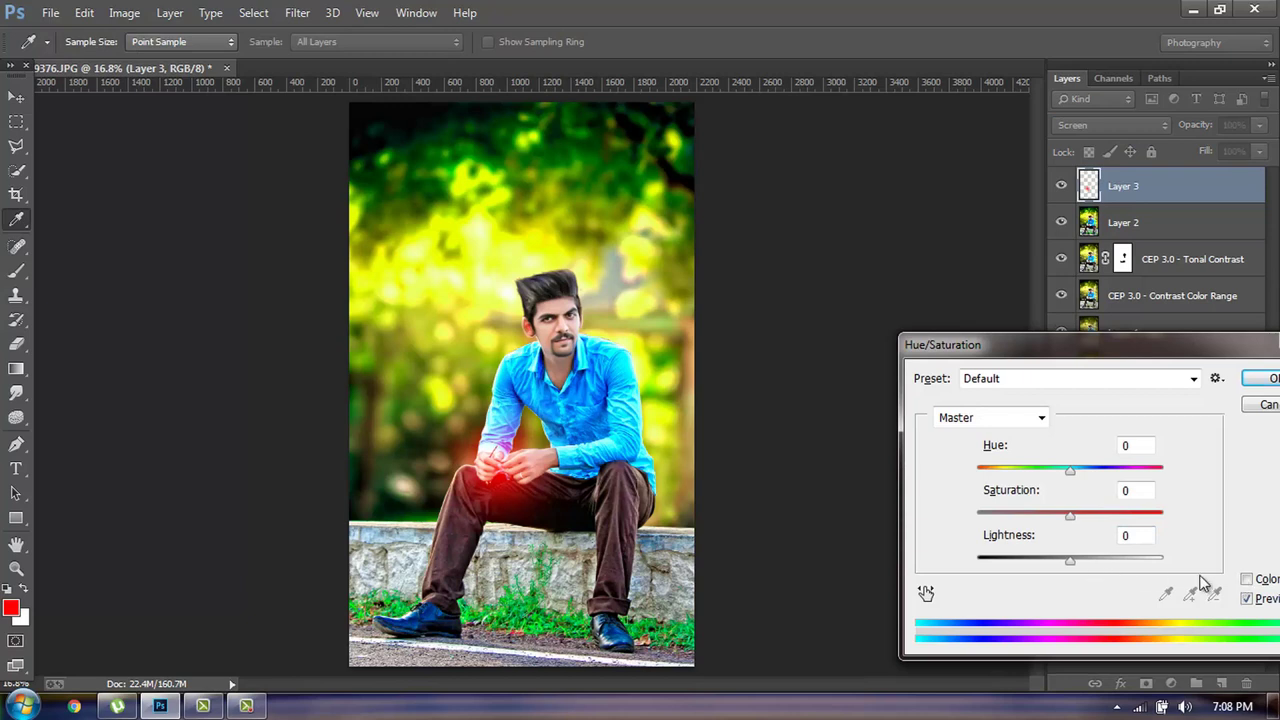
pyautogui.click(1246, 579)
pyautogui.moveTo(1097, 522); pyautogui.dragTo(1234, 523)
pyautogui.moveTo(1163, 470); pyautogui.dragTo(1100, 472)
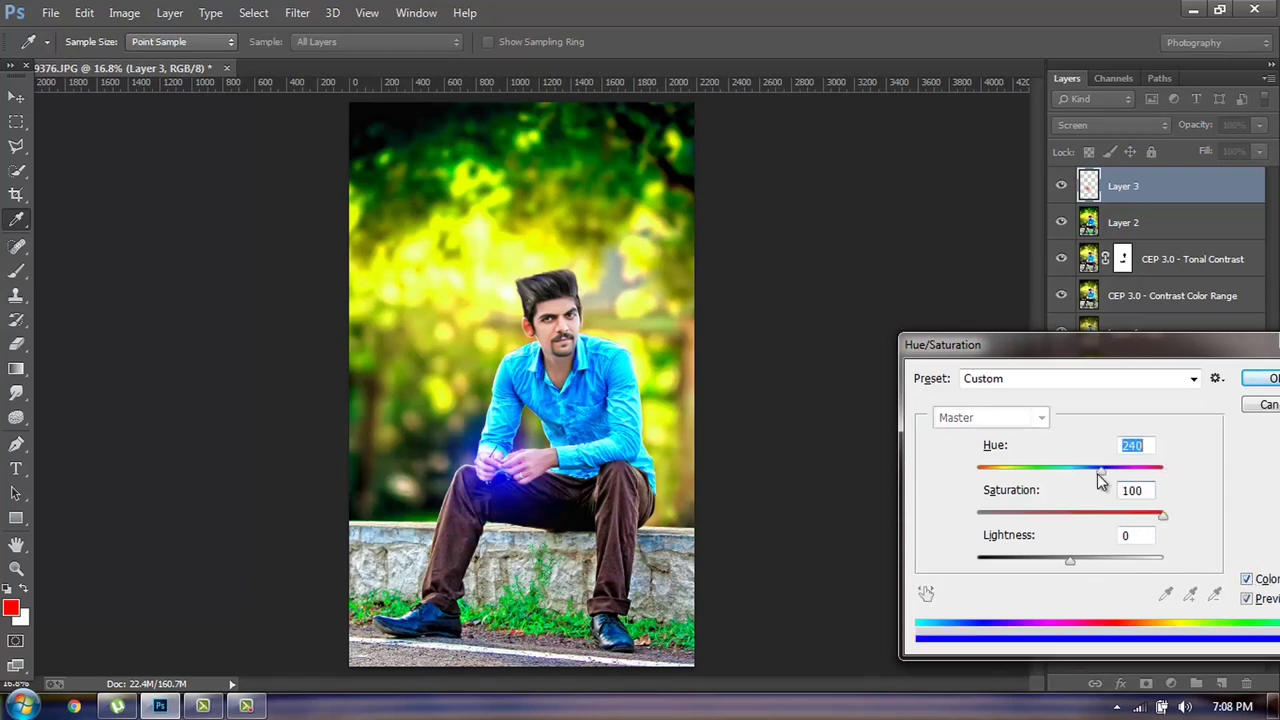
pyautogui.click(1264, 378)
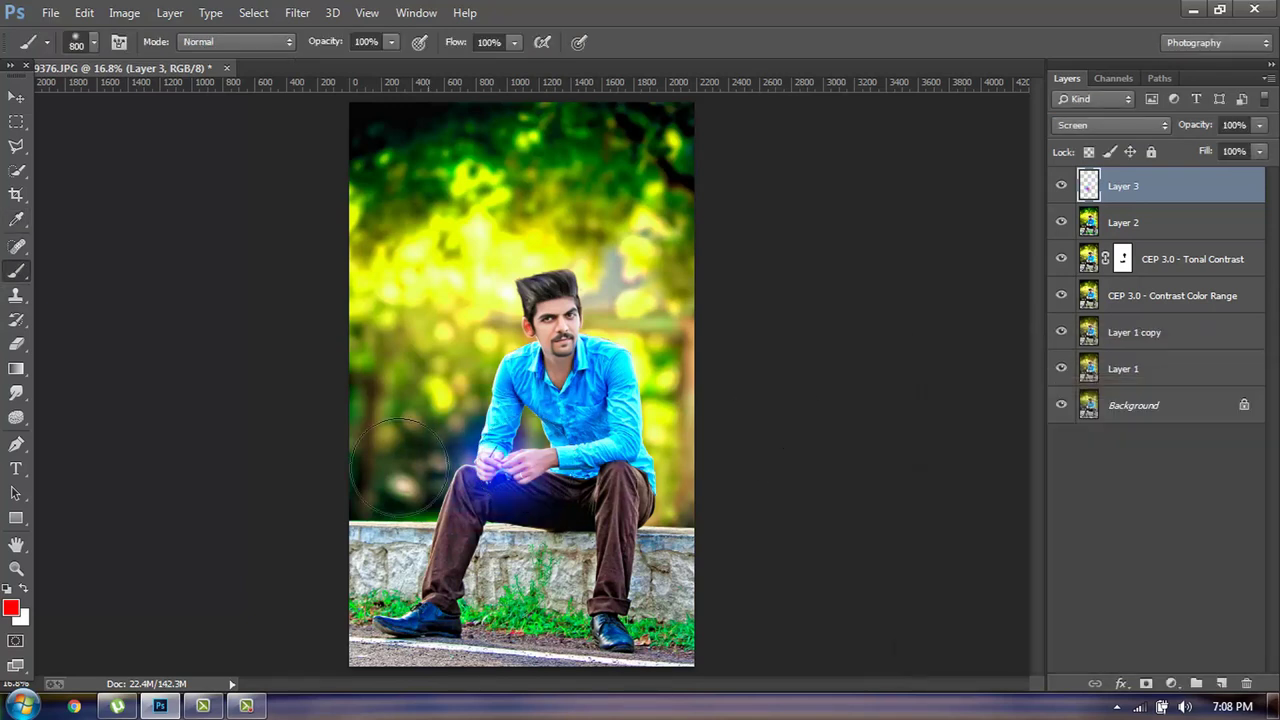
# Enlarge the blue glow and position it beside the man's head.
pyautogui.press('v')
pyautogui.moveTo(495, 465); pyautogui.dragTo(463, 283)
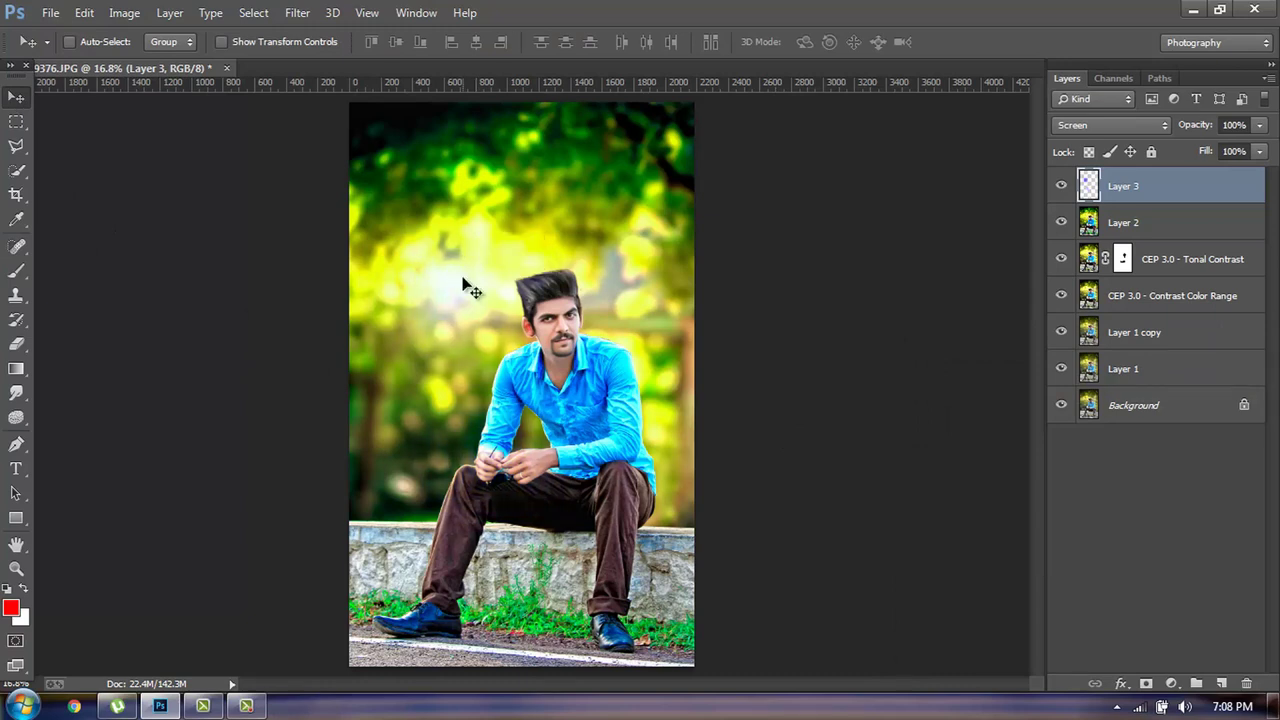
pyautogui.hotkey('ctrl', 't')
pyautogui.moveTo(548, 392); pyautogui.dragTo(690, 512)
pyautogui.press('Return')
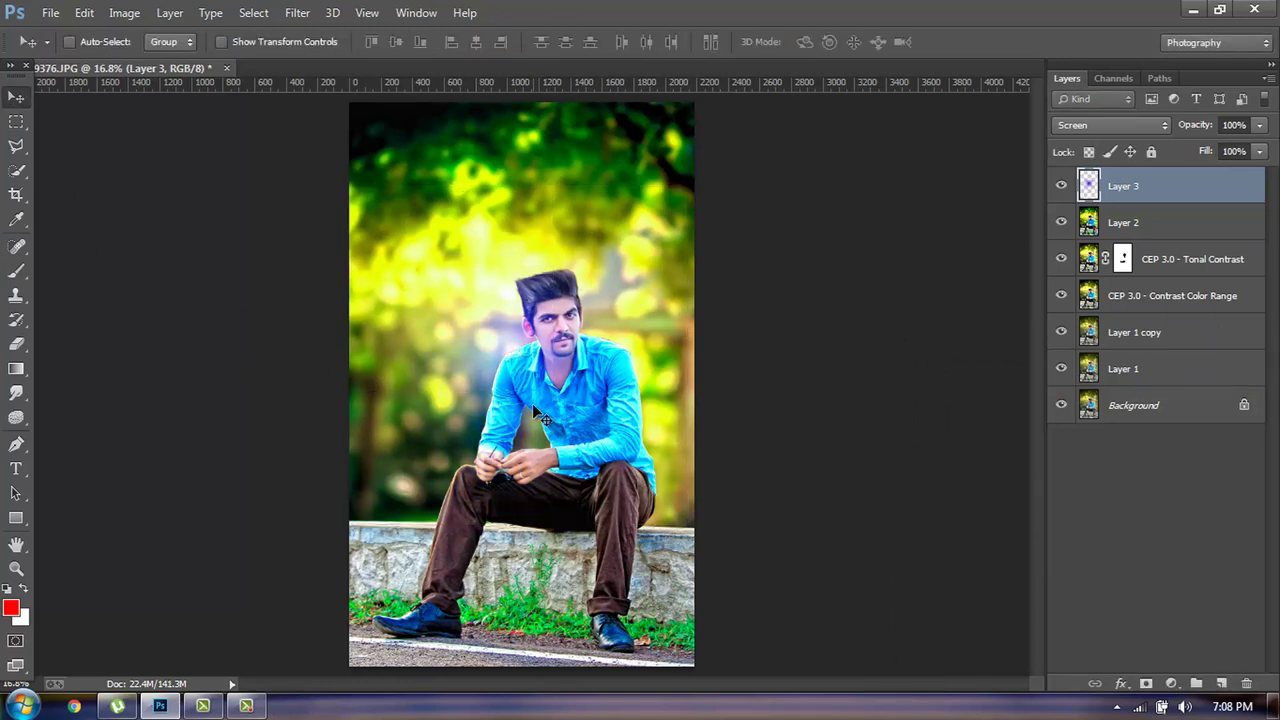
pyautogui.moveTo(496, 419)
pyautogui.mouseDown()
pyautogui.moveTo(585, 318)
pyautogui.moveTo(729, 374)
pyautogui.moveTo(714, 341)
pyautogui.moveTo(751, 404)
pyautogui.mouseUp()
pyautogui.scroll(2, 757, 410)
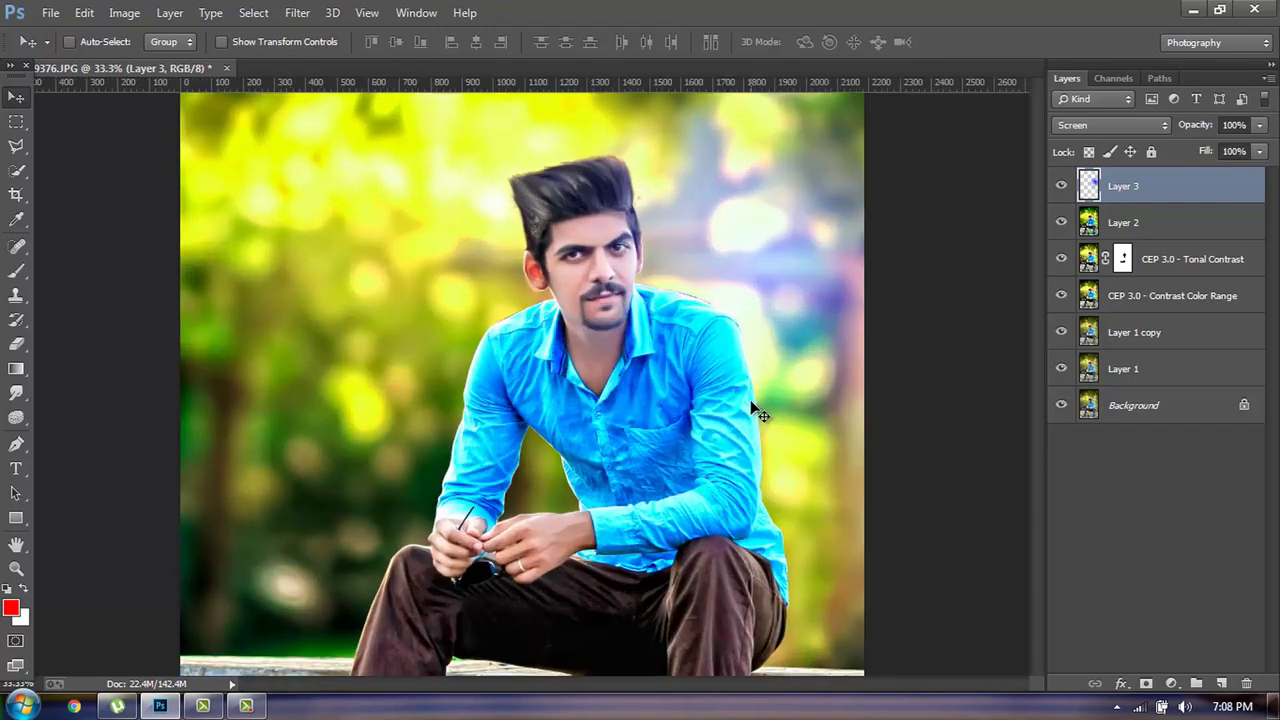
pyautogui.moveTo(849, 277); pyautogui.dragTo(820, 258)
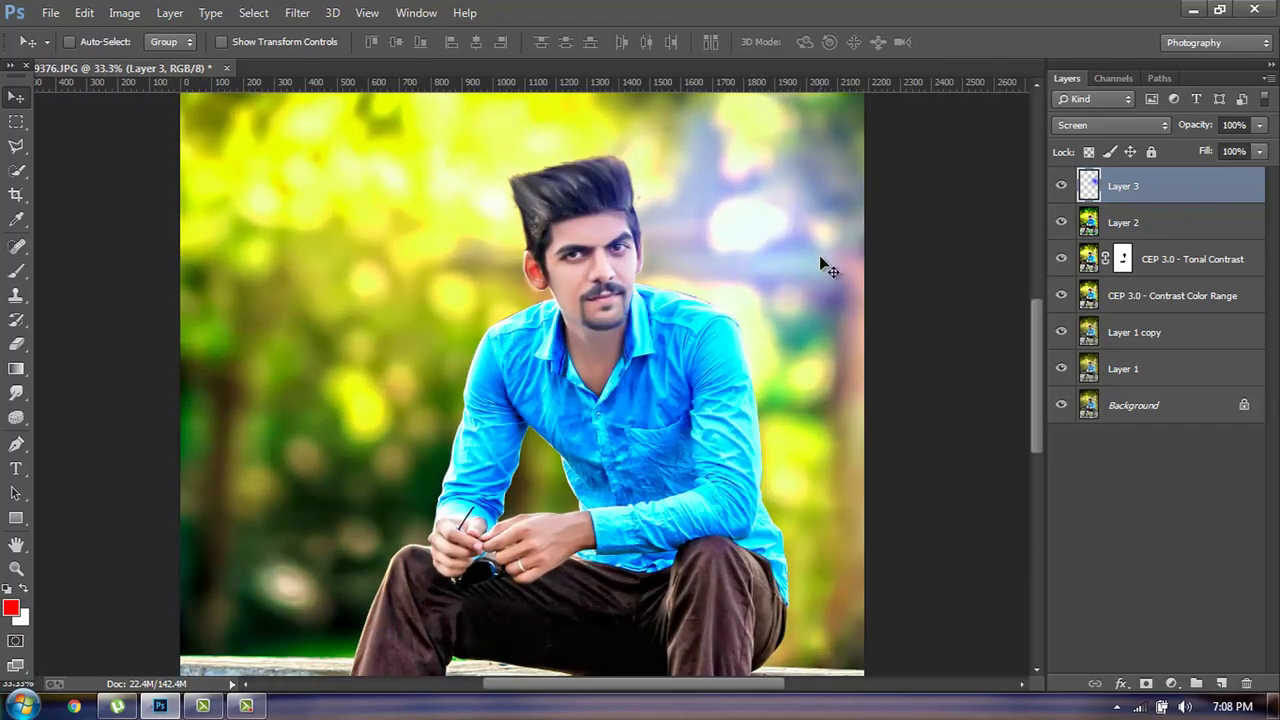
pyautogui.hotkey('ctrl', '0')
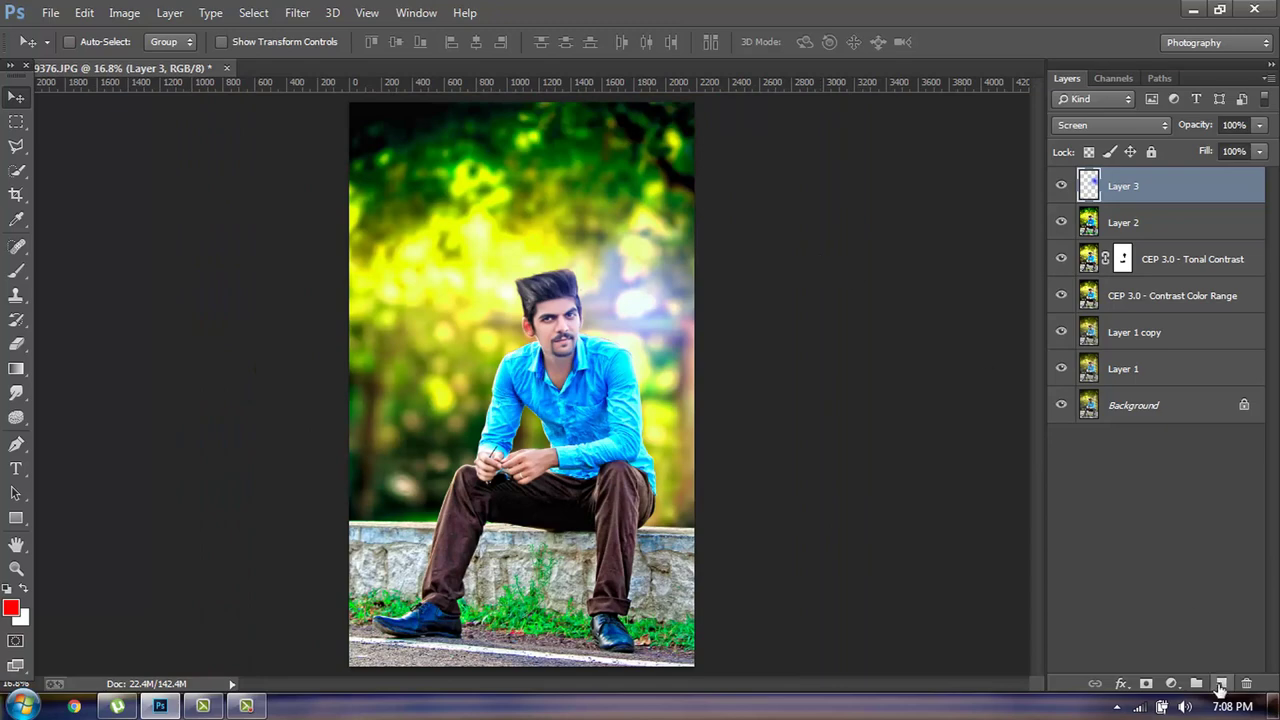
# On another new layer, paint a red blob left of the man and colorize it green at saturation 100.
pyautogui.click(1220, 684)
pyautogui.press('b')
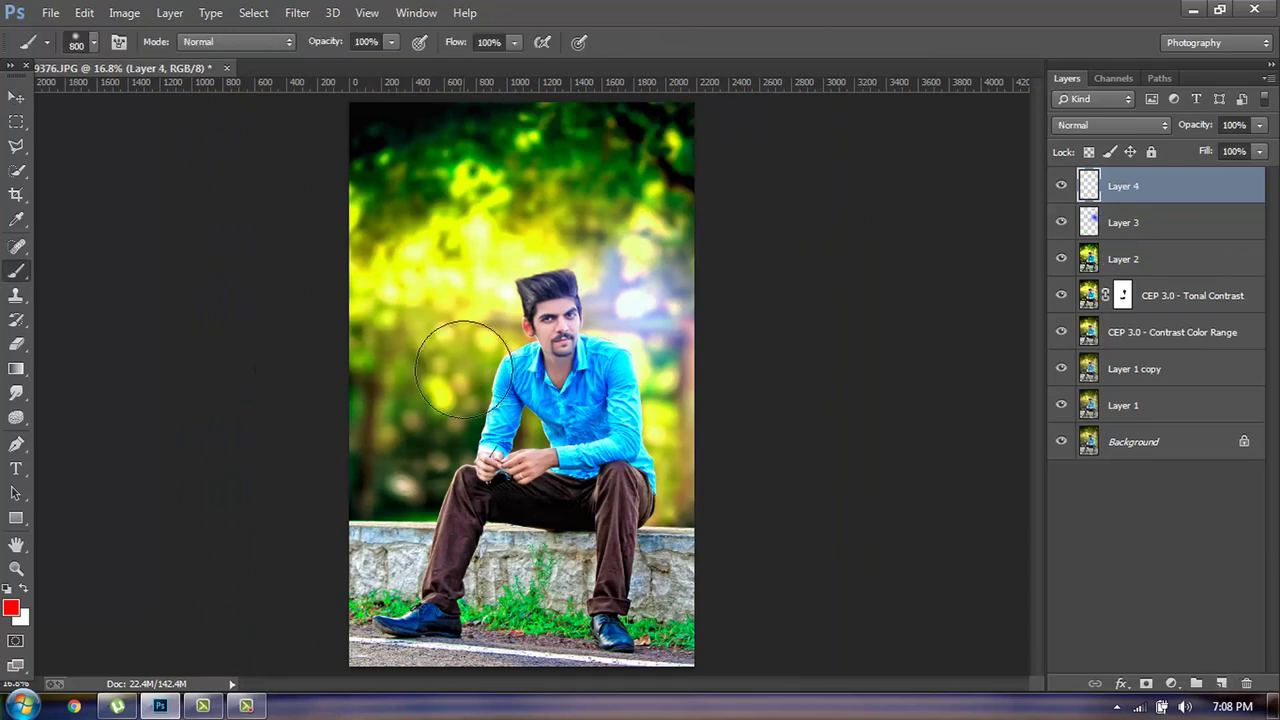
pyautogui.click(458, 362)
pyautogui.press('i')
pyautogui.hotkey('ctrl', 'u')
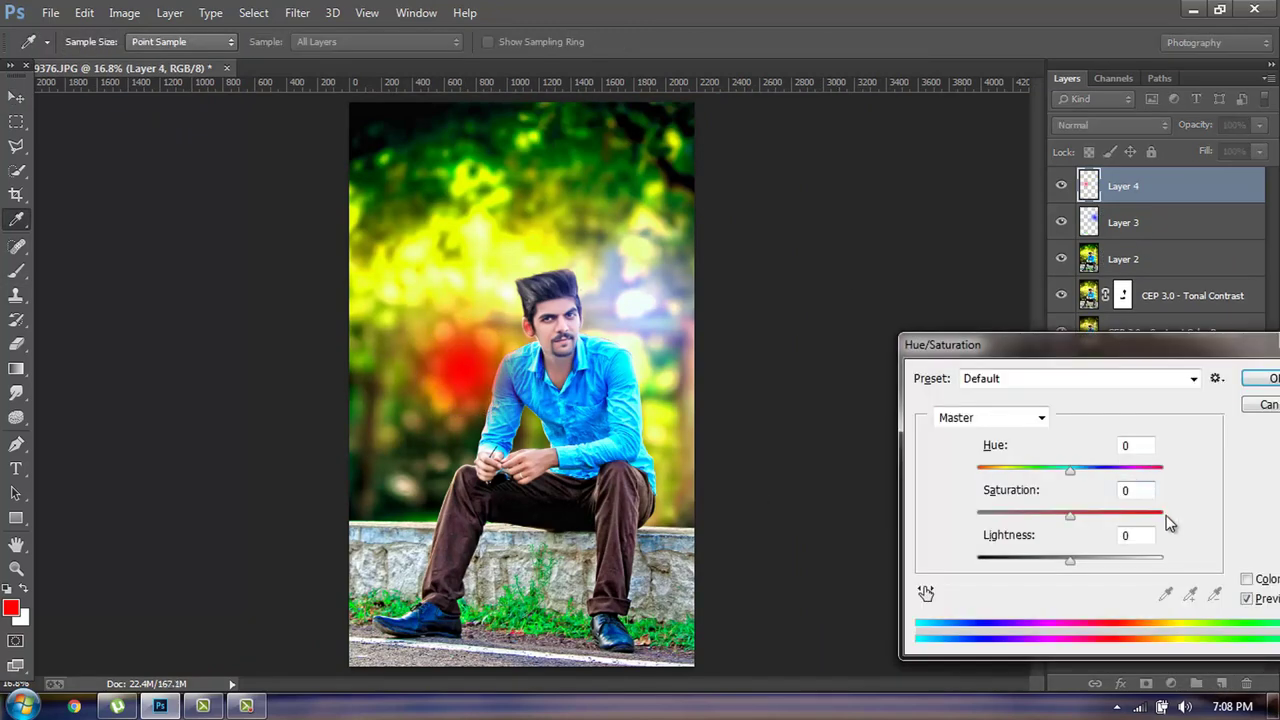
pyautogui.click(1247, 580)
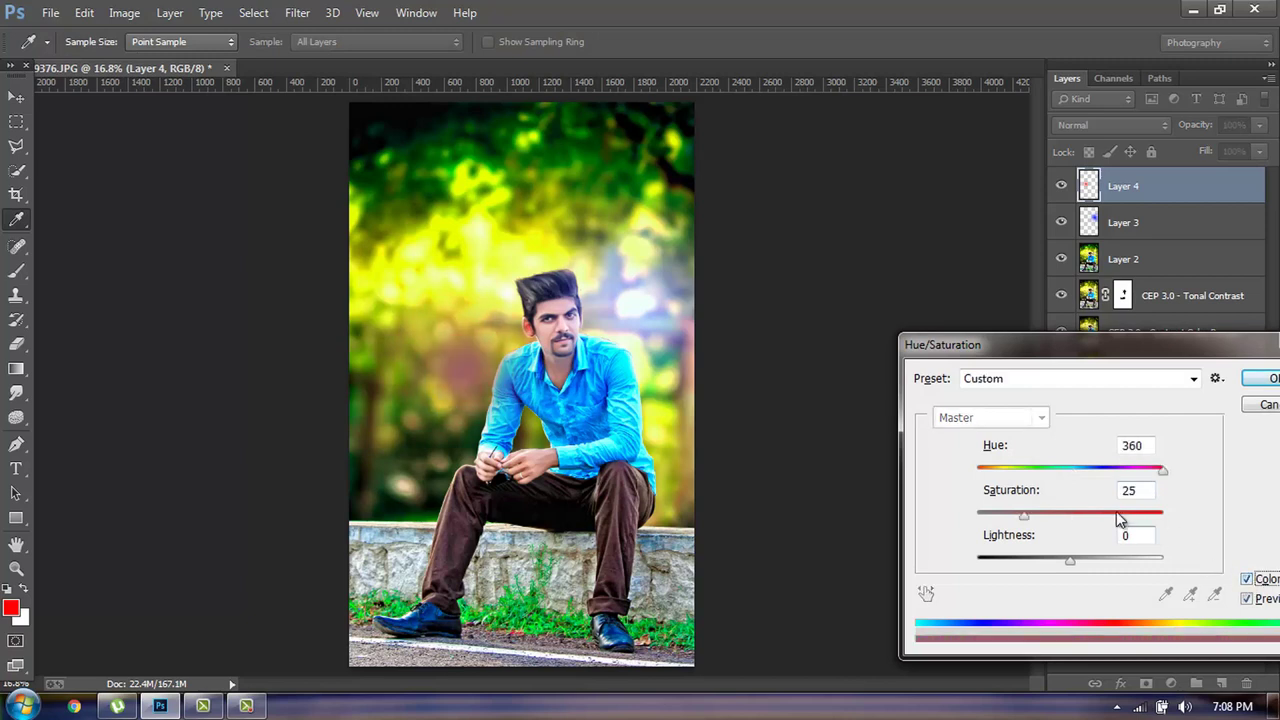
pyautogui.doubleClick(1131, 490)
pyautogui.write('100')
pyautogui.press('Tab')
pyautogui.moveTo(1163, 467)
pyautogui.mouseDown()
pyautogui.moveTo(987, 472)
pyautogui.moveTo(1063, 486)
pyautogui.mouseUp()
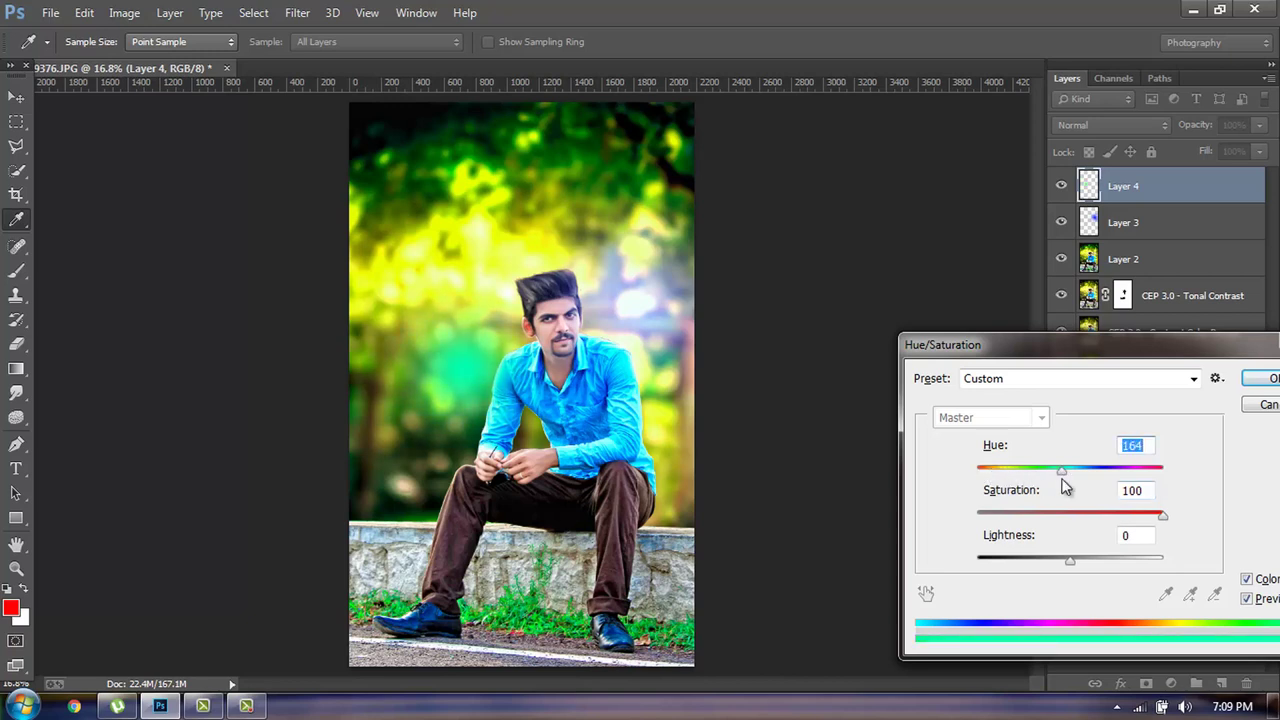
pyautogui.click(1268, 378)
# Enlarge the green glow into the top-left corner, then stamp all visible layers into a merged layer.
pyautogui.hotkey('ctrl', 't')
pyautogui.moveTo(437, 367); pyautogui.dragTo(319, 120)
pyautogui.moveTo(449, 223); pyautogui.dragTo(815, 572)
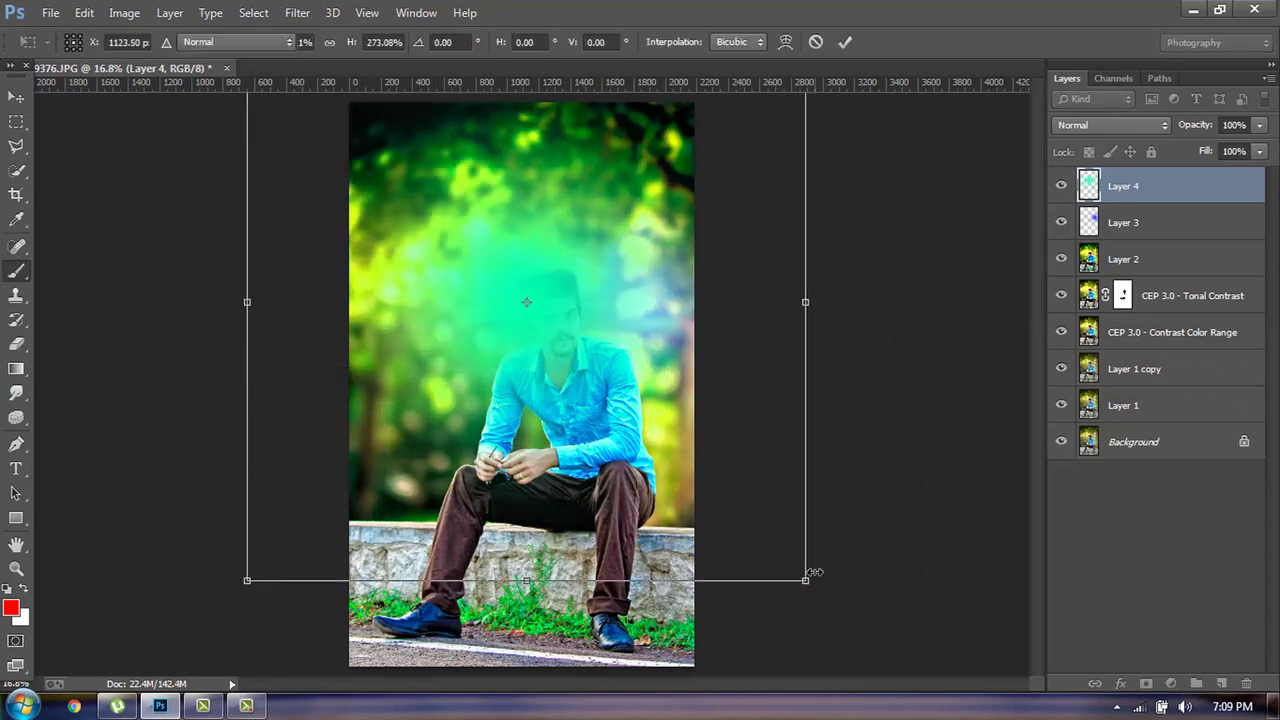
pyautogui.press('Return')
pyautogui.press('v')
pyautogui.moveTo(526, 257); pyautogui.dragTo(333, 100)
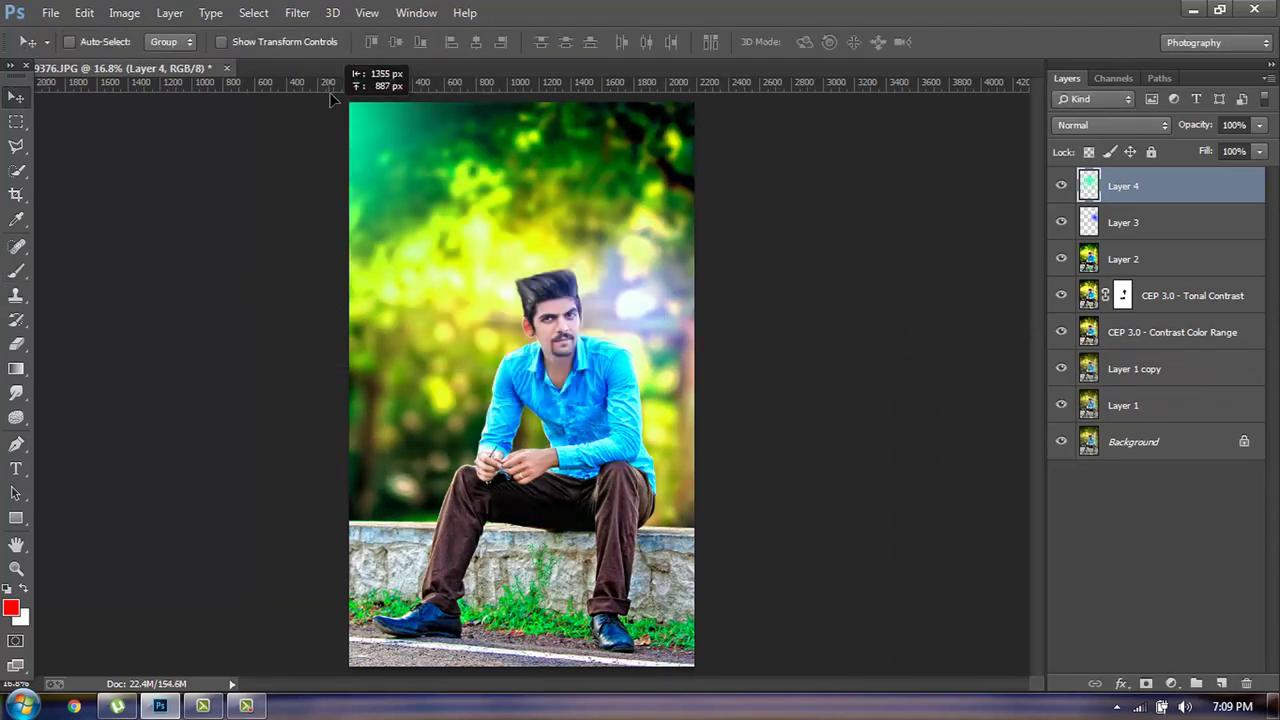
pyautogui.hotkey('ctrl', 't')
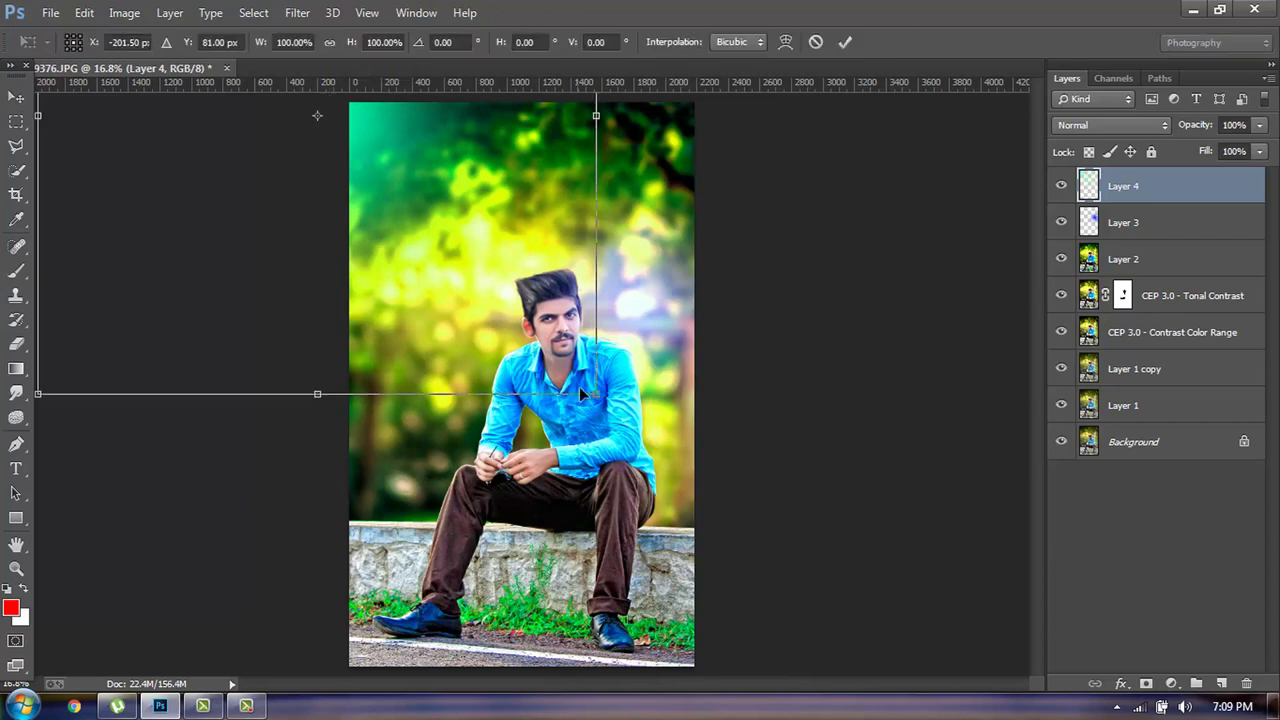
pyautogui.moveTo(598, 394); pyautogui.dragTo(743, 537)
pyautogui.press('Return')
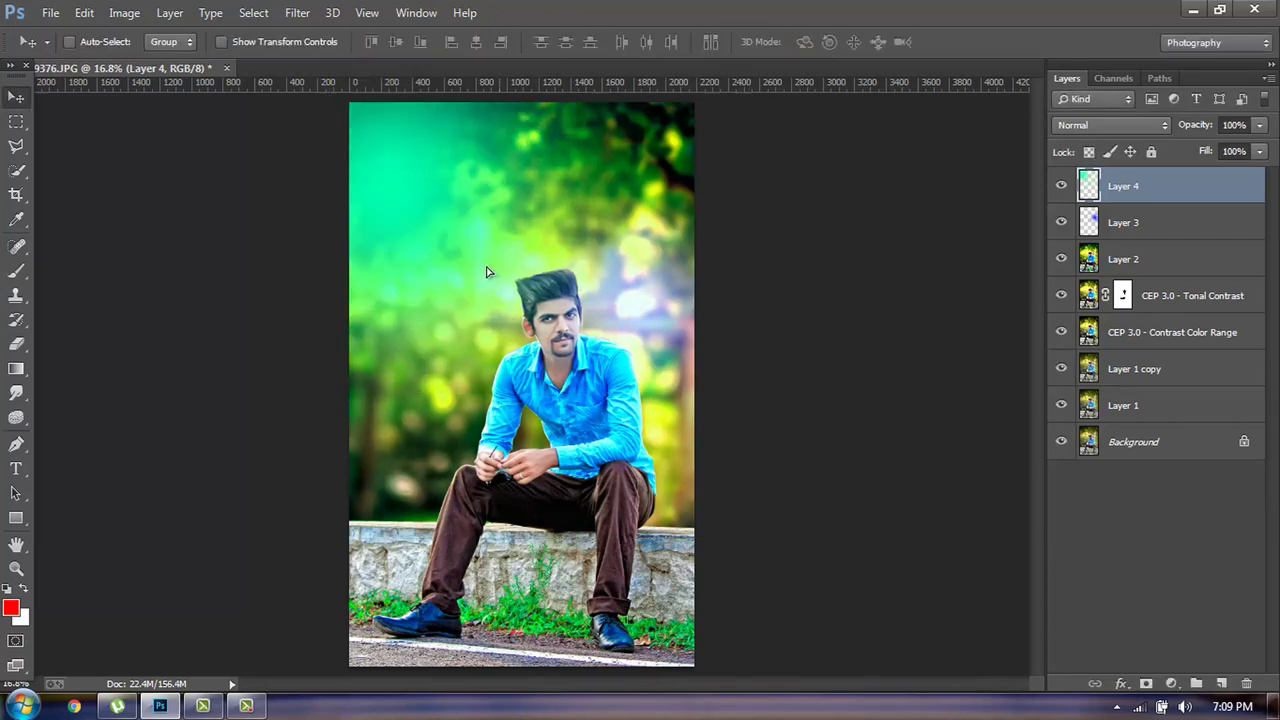
pyautogui.moveTo(452, 385)
pyautogui.mouseDown()
pyautogui.moveTo(409, 294)
pyautogui.moveTo(378, 284)
pyautogui.mouseUp()
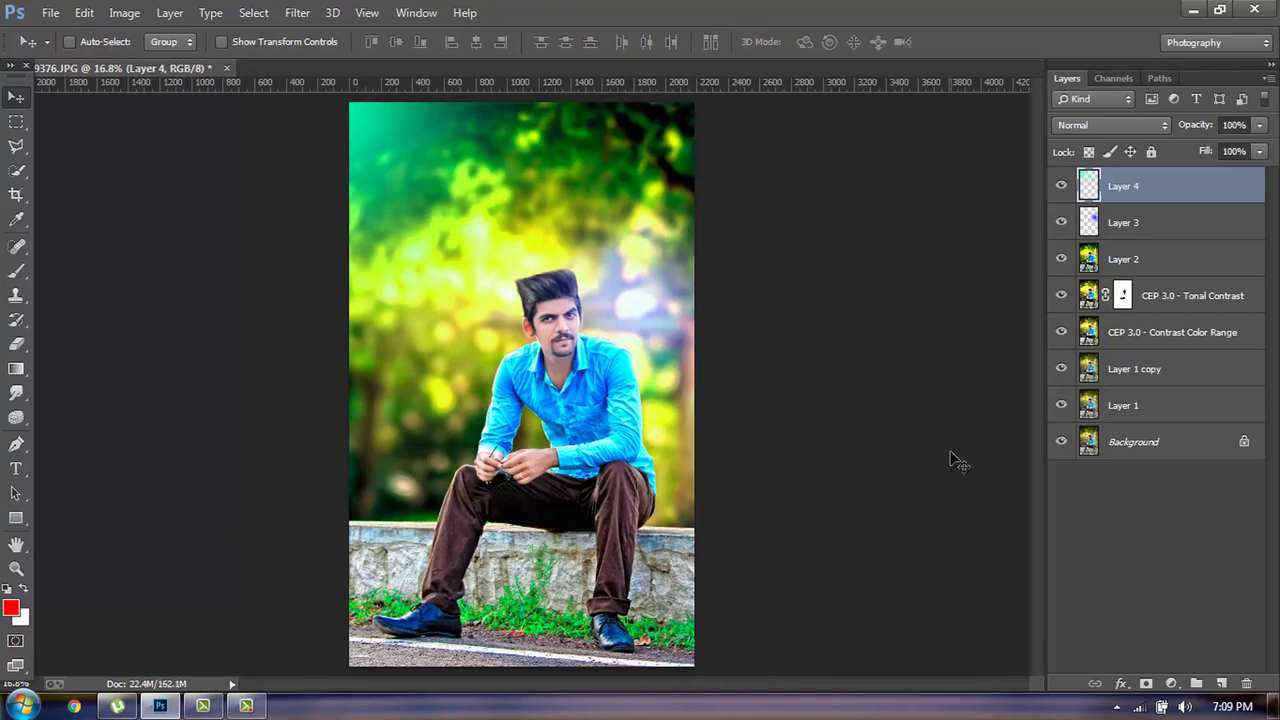
pyautogui.hotkey('ctrl', 'shift', 'alt', 'e')
# Add a Color Lookup layer and browse film 3D LUT looks, starting from Fuji ETERNA 250D Fuji 3510.
pyautogui.click(1172, 683)
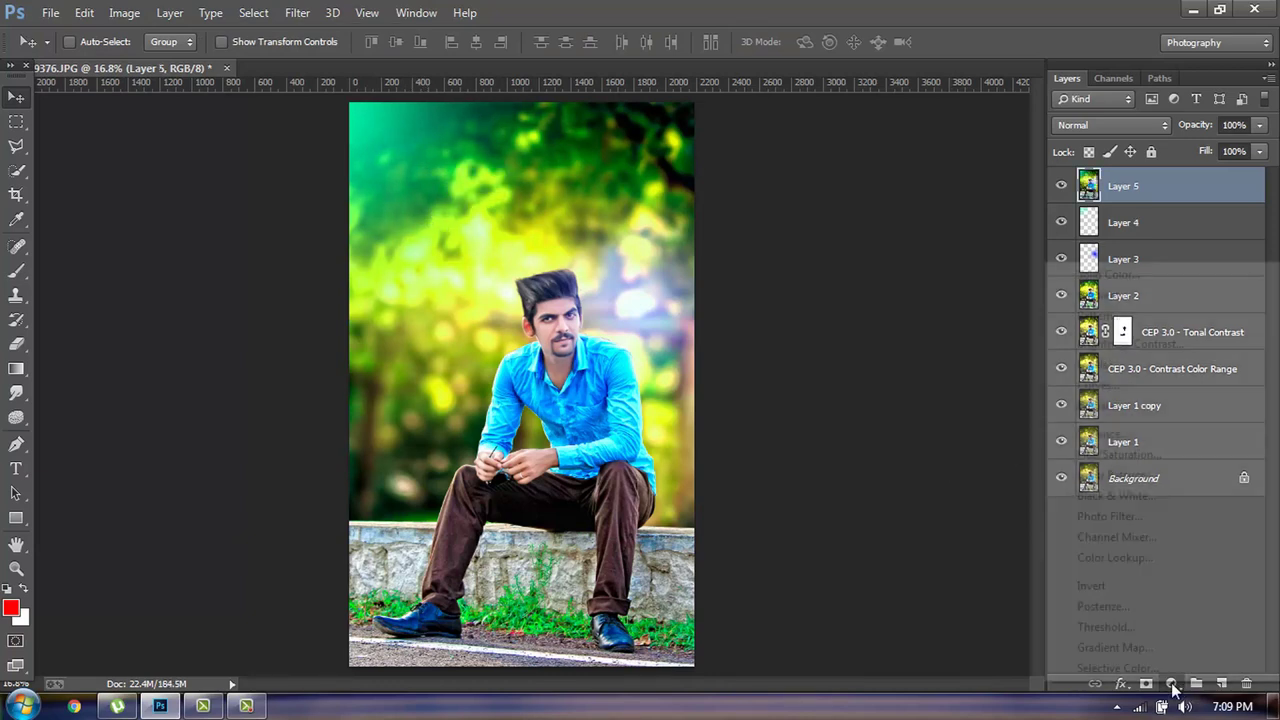
pyautogui.click(1114, 557)
pyautogui.click(1005, 217)
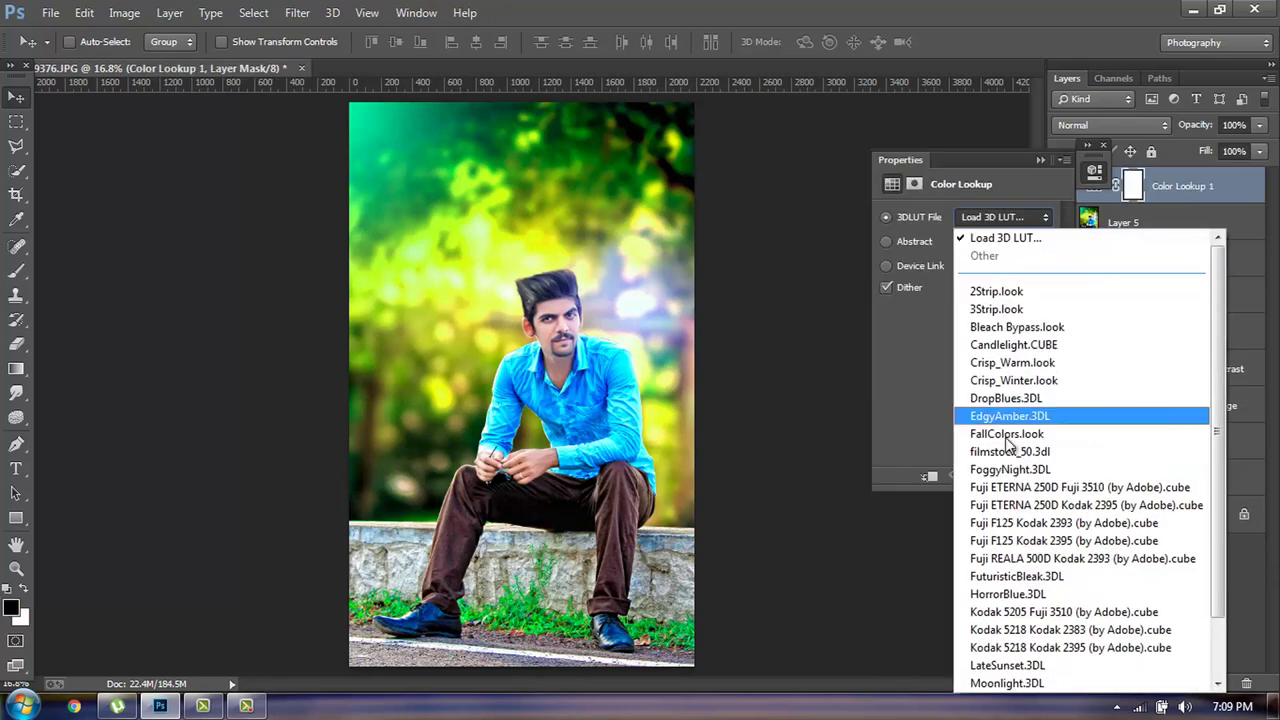
pyautogui.click(1010, 487)
pyautogui.press('Down')
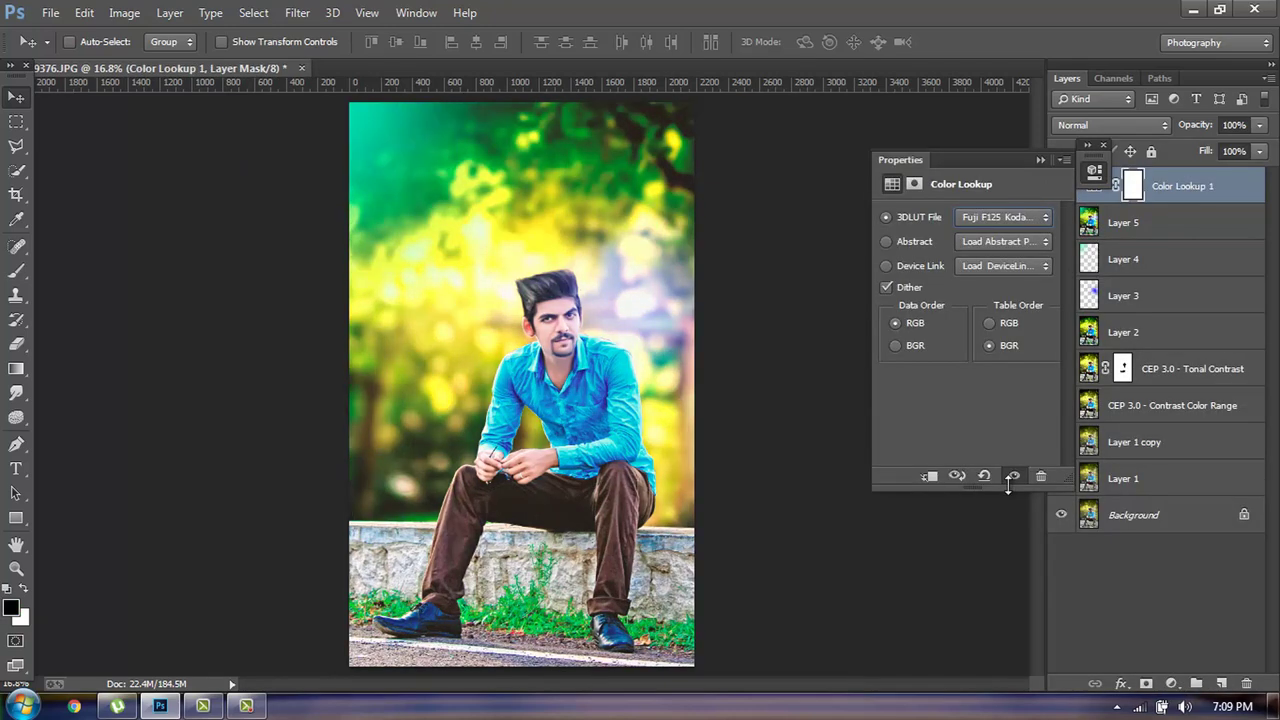
pyautogui.press('Down')
pyautogui.press('Down')
pyautogui.press('Down')
pyautogui.press('Down')
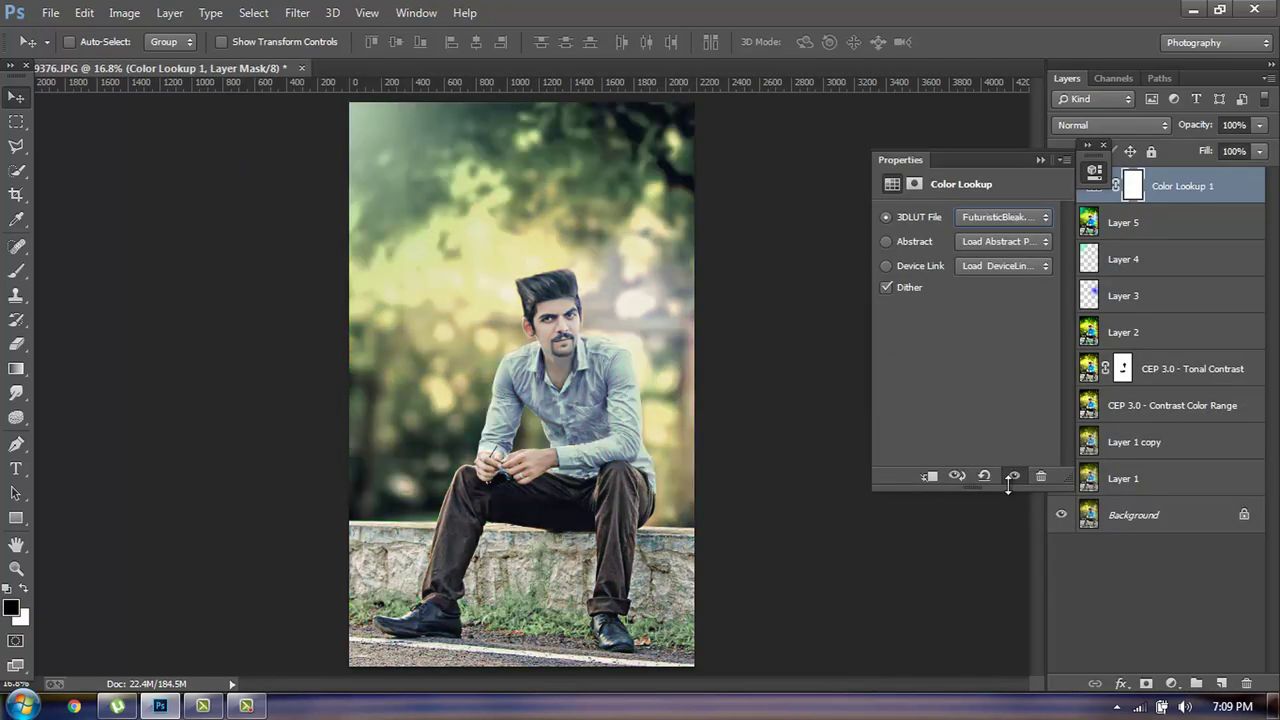
pyautogui.press('Down')
pyautogui.press('Down')
pyautogui.press('Up')
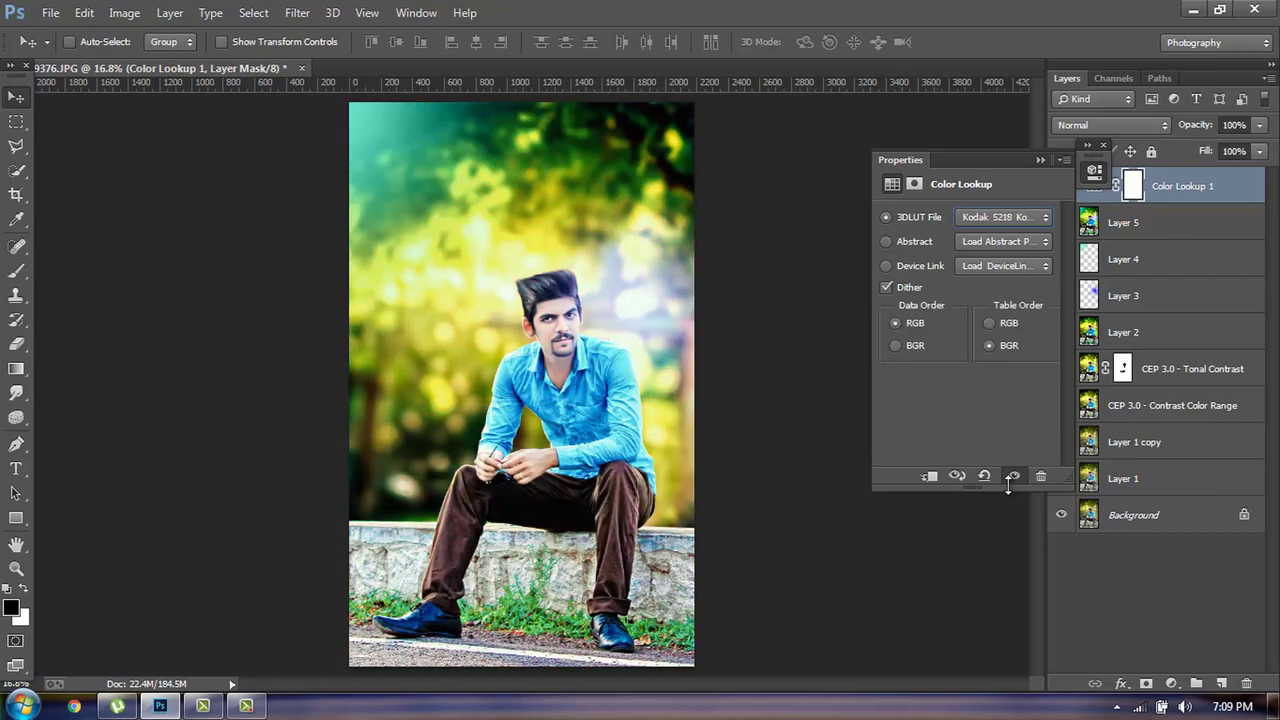
pyautogui.press('Up')
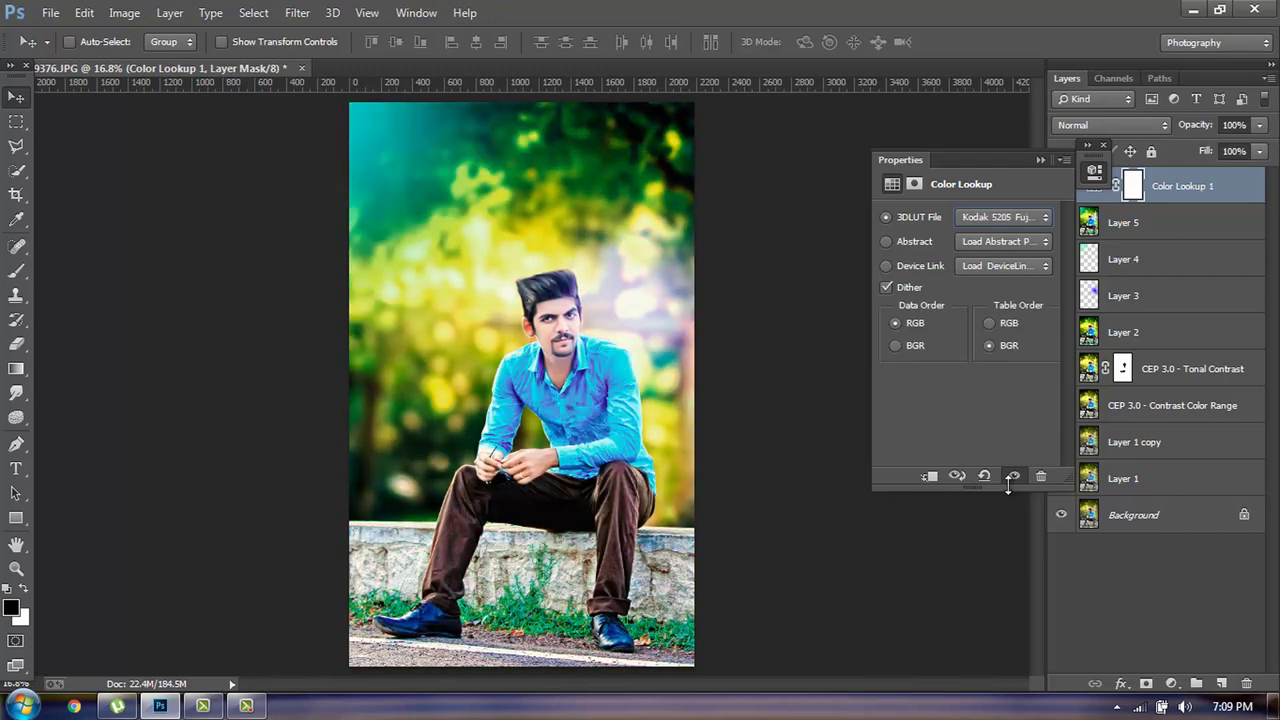
# Collapse the Color Lookup settings, toggle Color Lookup 1 off and on to compare, and stamp visible layers.
pyautogui.click(1042, 160)
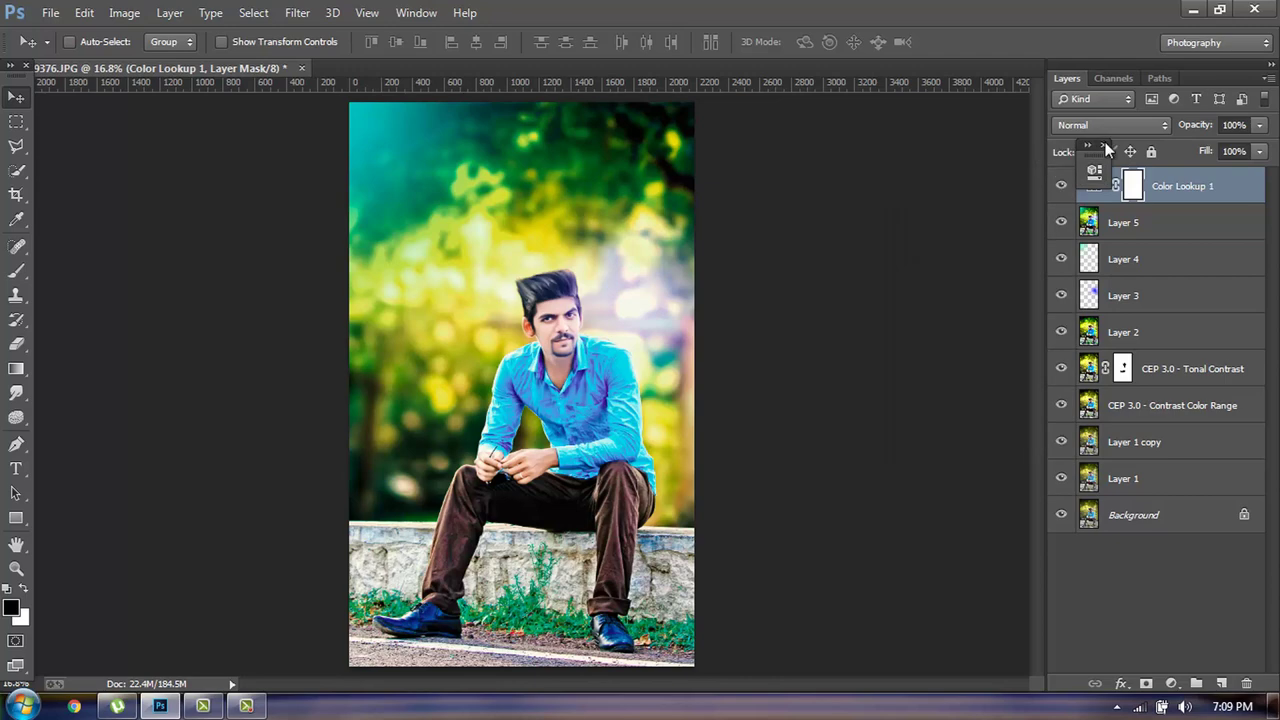
pyautogui.click(1061, 186)
pyautogui.click(1061, 186)
pyautogui.hotkey('ctrl', 'shift', 'alt', 'e')
# In the Camera Raw Filter, set Shadows +30, Blacks +26, Contrast +24, Clarity, Vibrance and Luminance noise reduction 19.
pyautogui.click(297, 12)
pyautogui.click(334, 118)
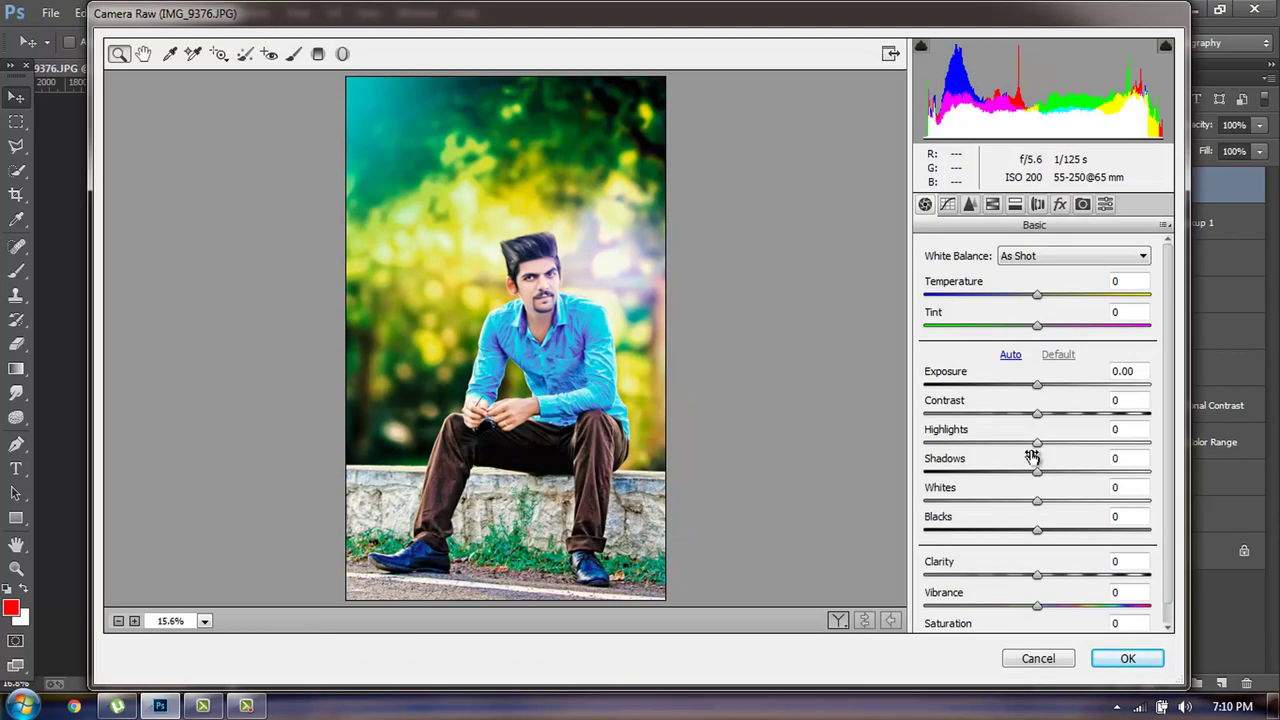
pyautogui.moveTo(1039, 472); pyautogui.dragTo(1071, 472)
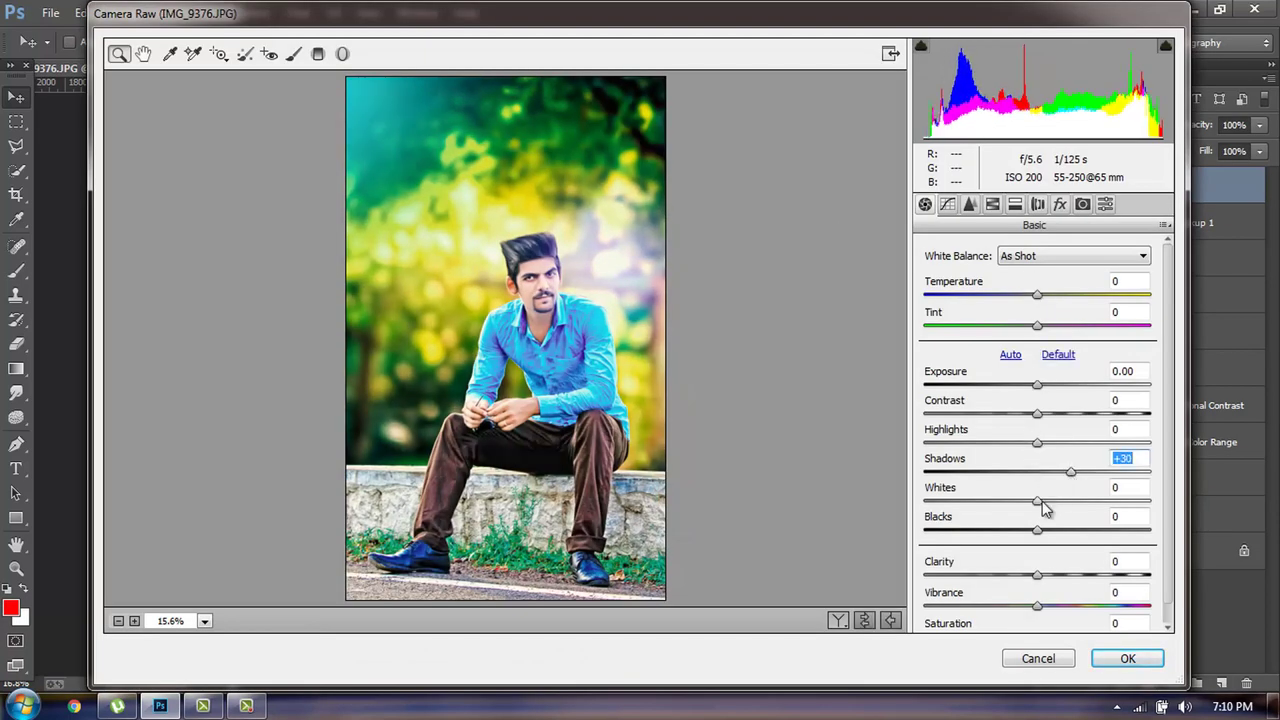
pyautogui.moveTo(1037, 530); pyautogui.dragTo(1066, 530)
pyautogui.moveTo(1037, 413); pyautogui.dragTo(1064, 413)
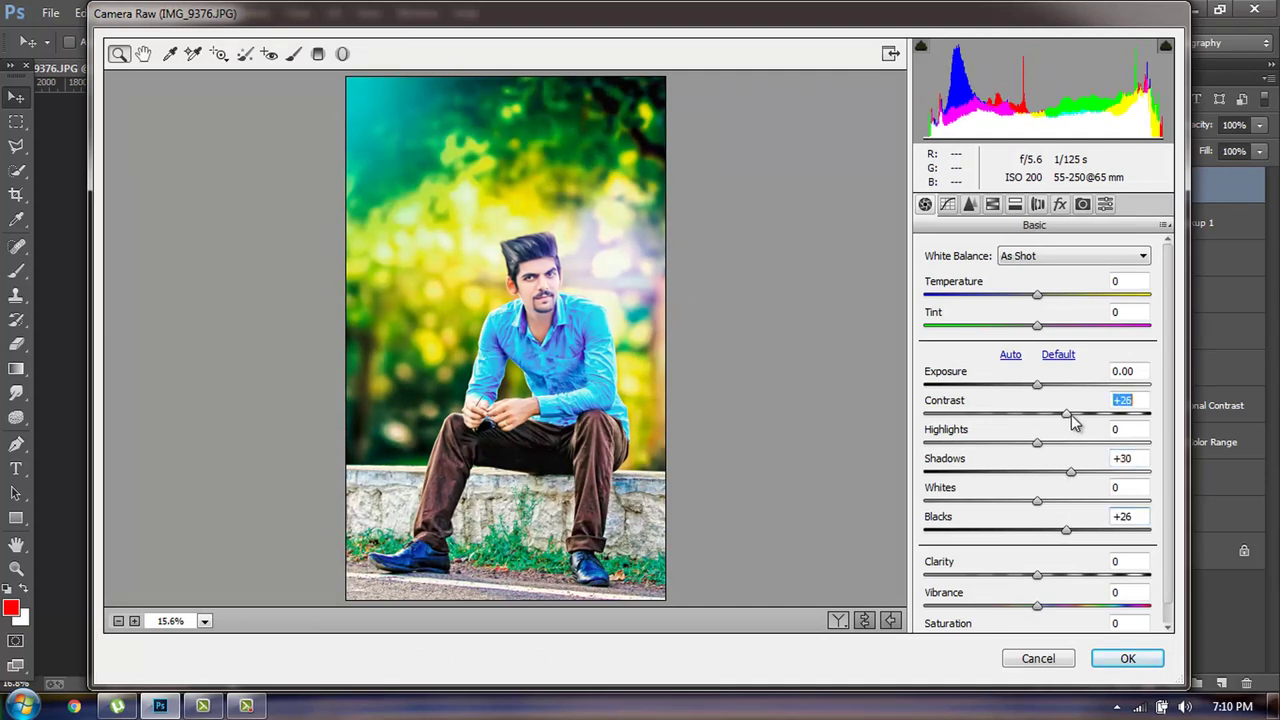
pyautogui.moveTo(1037, 576)
pyautogui.mouseDown()
pyautogui.moveTo(1052, 576)
pyautogui.moveTo(1058, 606)
pyautogui.mouseUp()
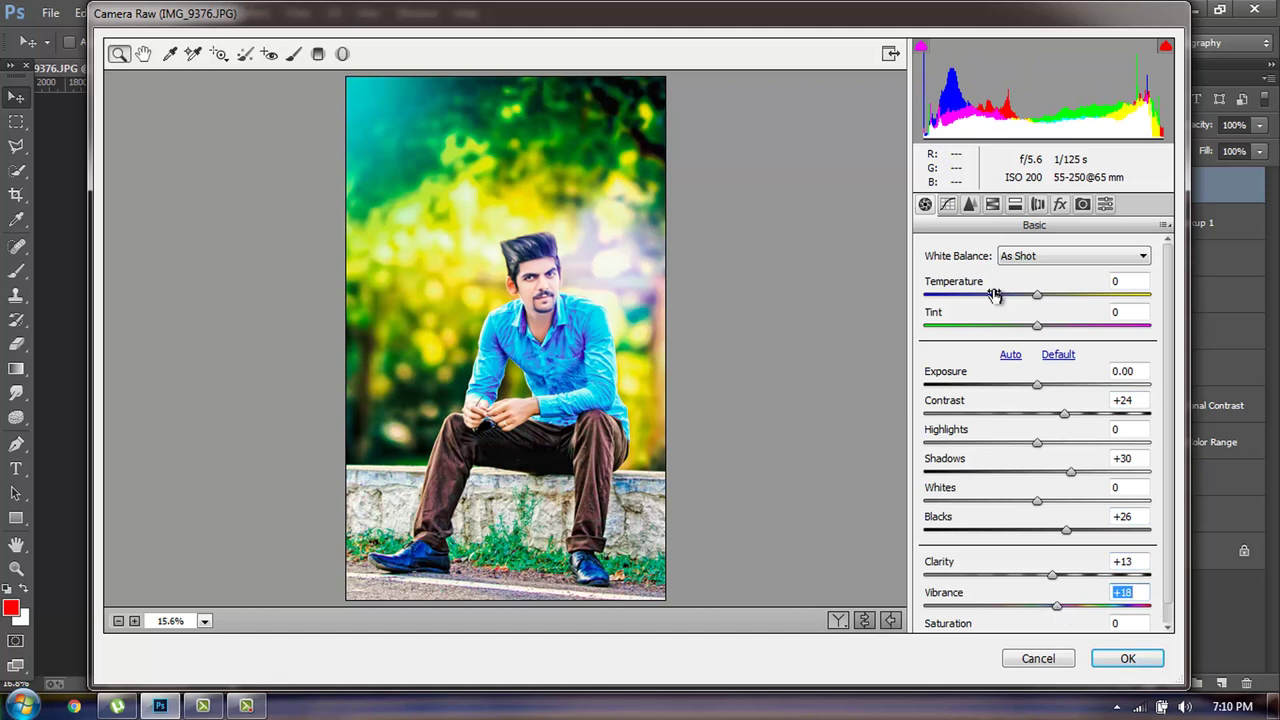
pyautogui.click(970, 204)
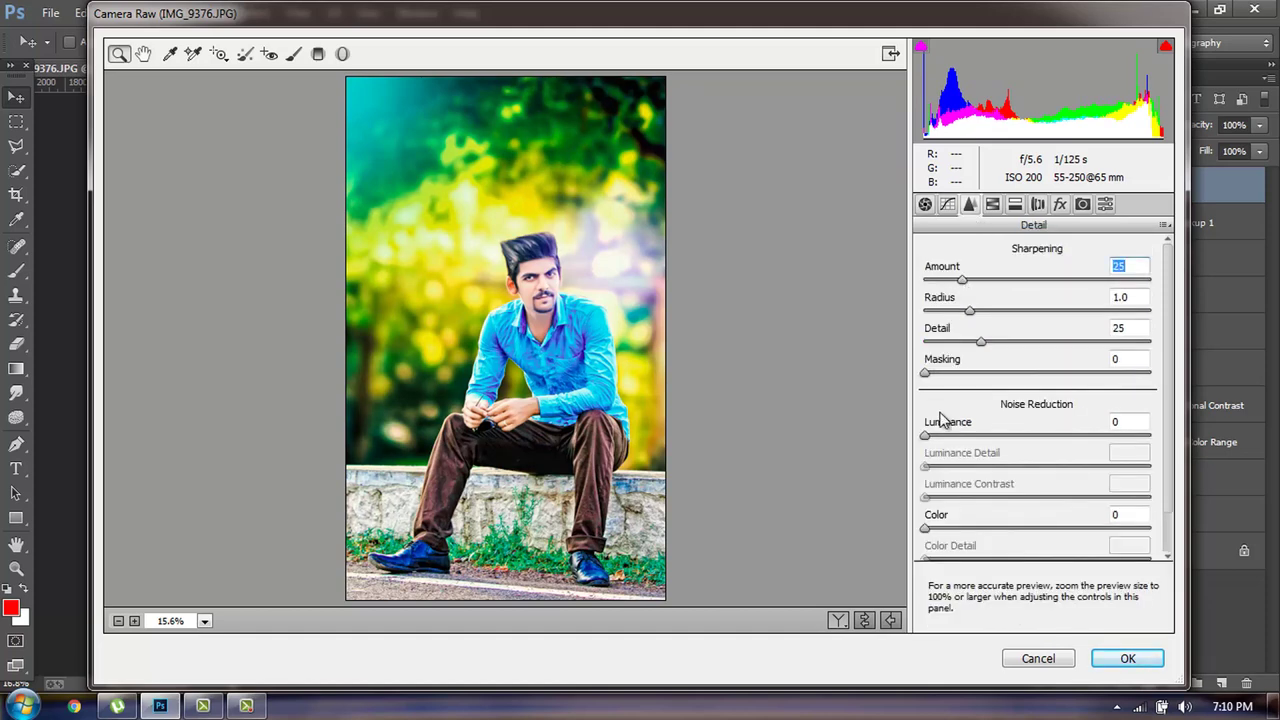
pyautogui.moveTo(928, 435); pyautogui.dragTo(966, 436)
# Boost yellow and green saturation, shift yellow and green hues, brighten oranges in HSL, and apply.
pyautogui.click(992, 204)
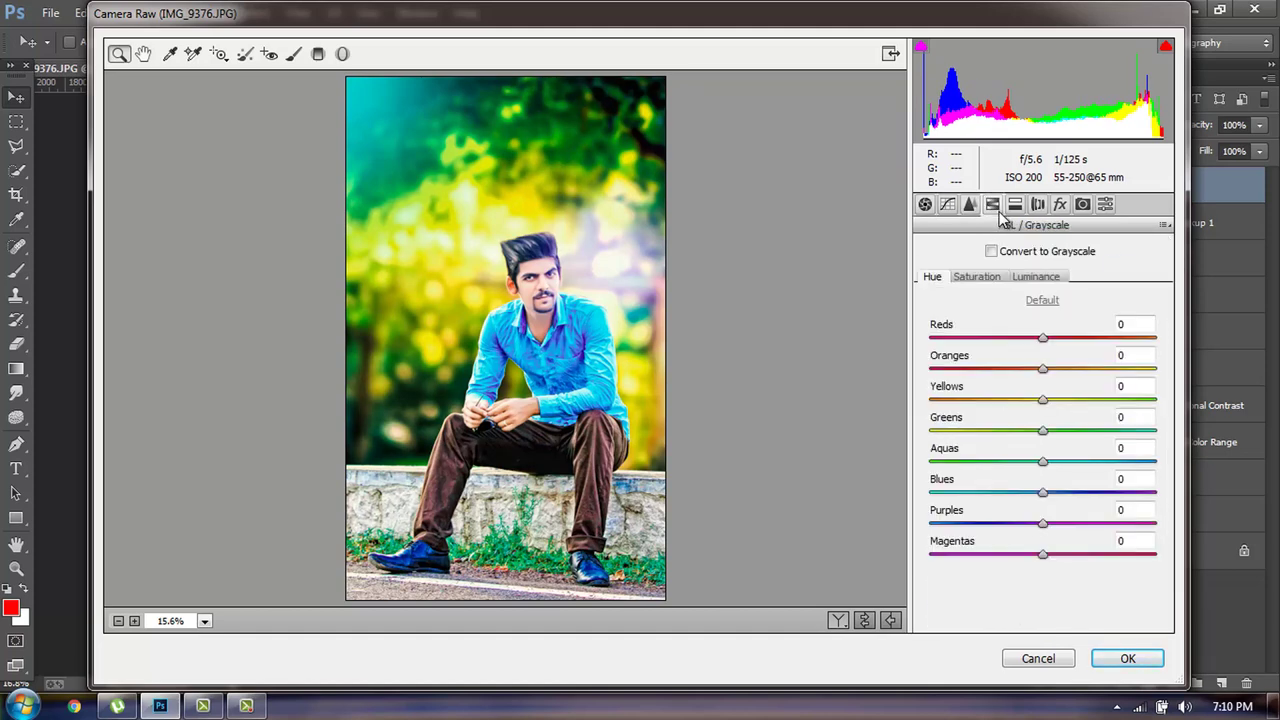
pyautogui.click(978, 277)
pyautogui.moveTo(1043, 370)
pyautogui.mouseDown()
pyautogui.moveTo(1032, 370)
pyautogui.moveTo(1066, 400)
pyautogui.moveTo(1071, 431)
pyautogui.moveTo(1068, 554)
pyautogui.mouseUp()
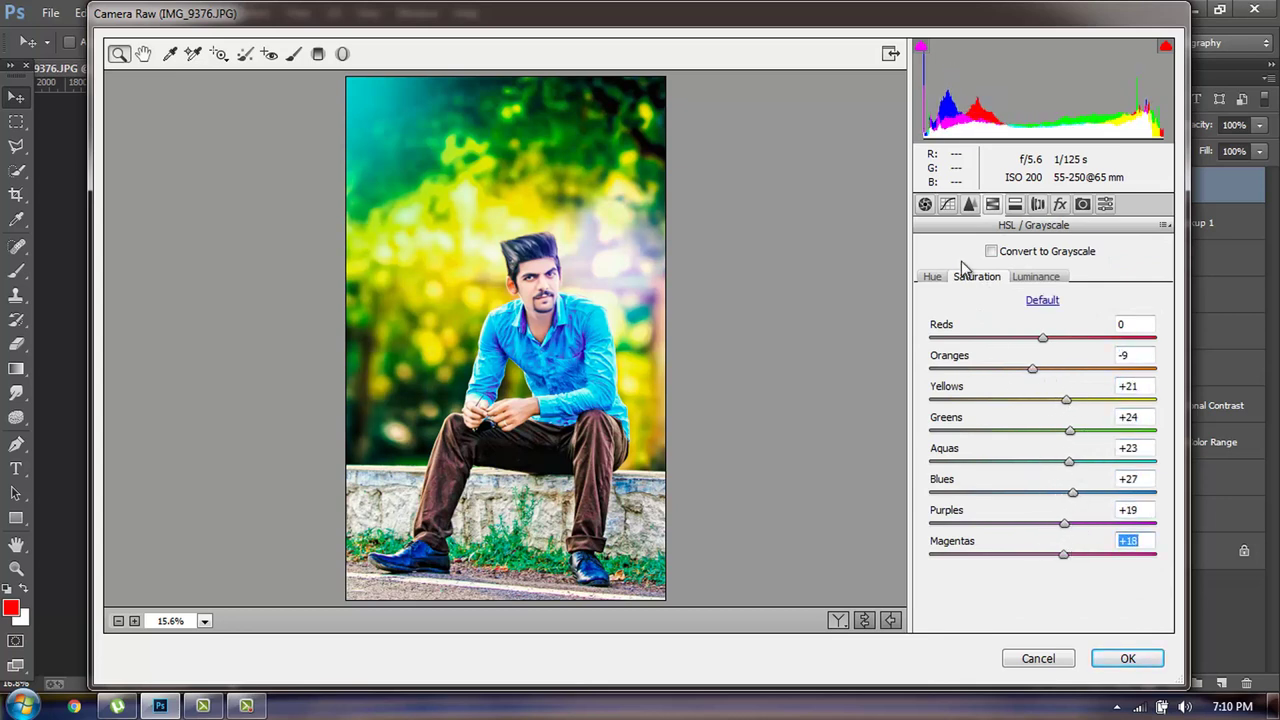
pyautogui.click(932, 276)
pyautogui.moveTo(1043, 400)
pyautogui.mouseDown()
pyautogui.moveTo(1013, 400)
pyautogui.moveTo(1066, 431)
pyautogui.moveTo(1064, 461)
pyautogui.mouseUp()
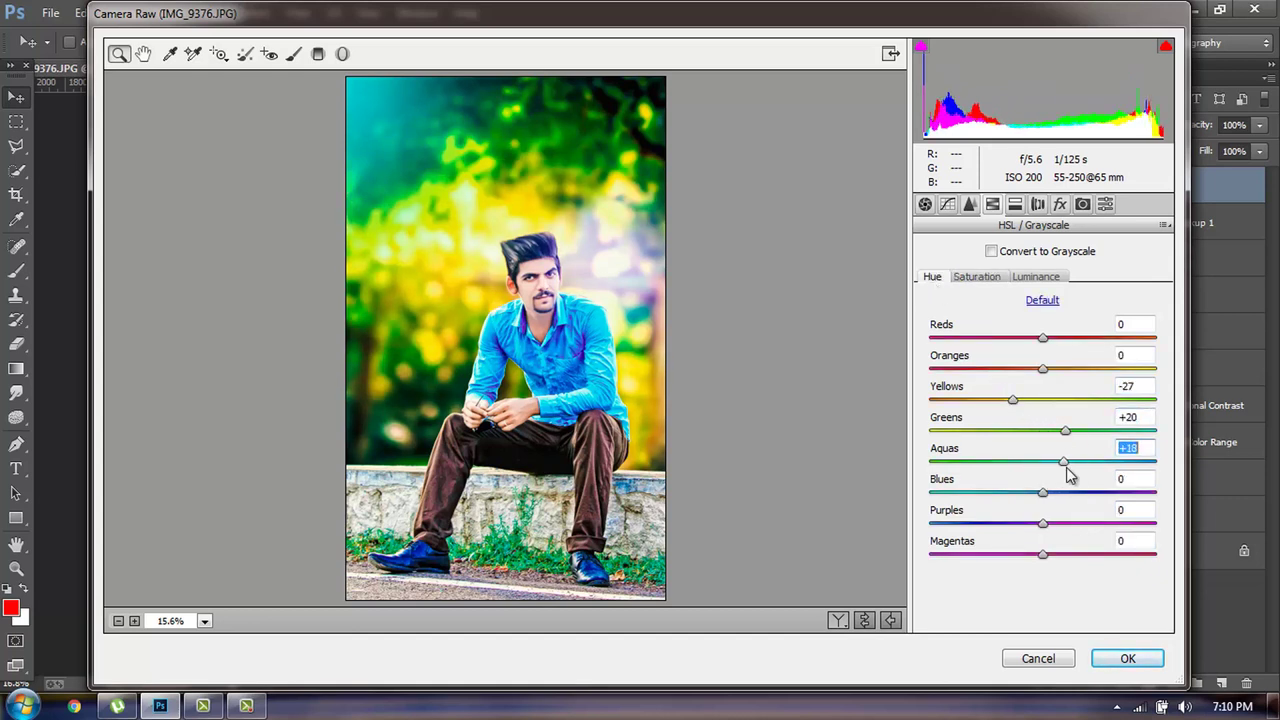
pyautogui.click(1036, 276)
pyautogui.moveTo(1043, 369); pyautogui.dragTo(1055, 369)
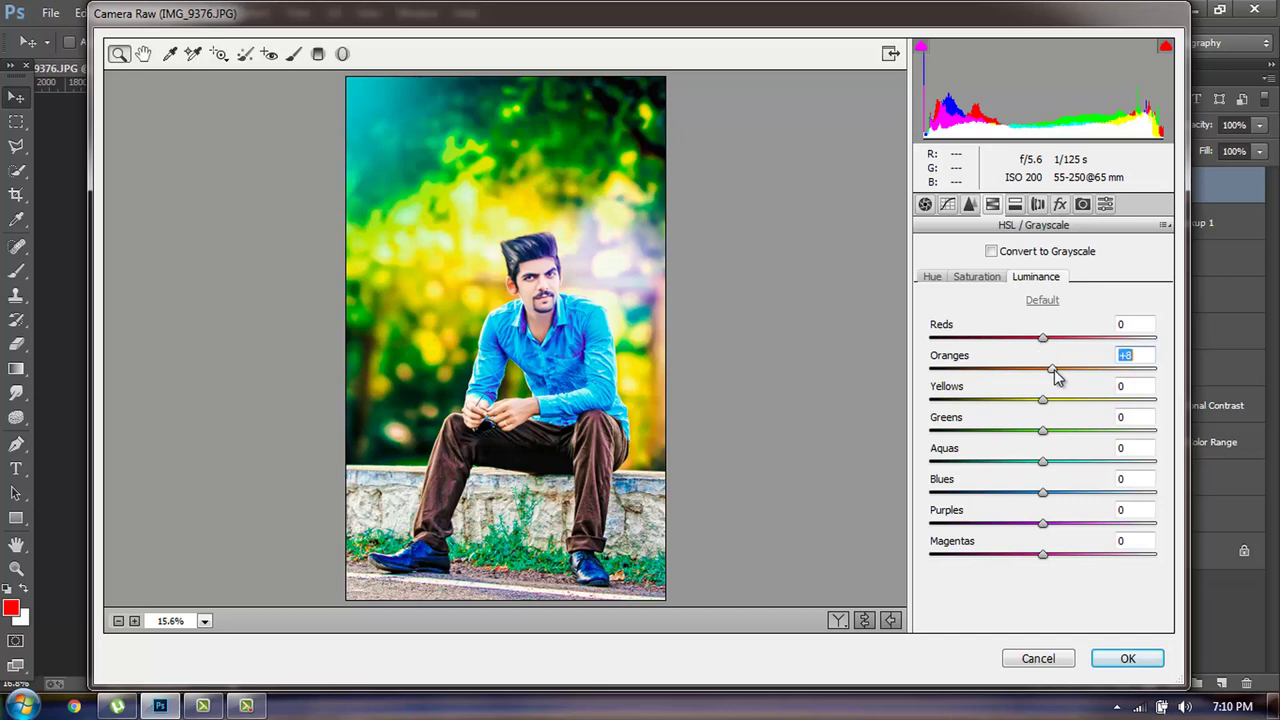
pyautogui.click(1127, 658)
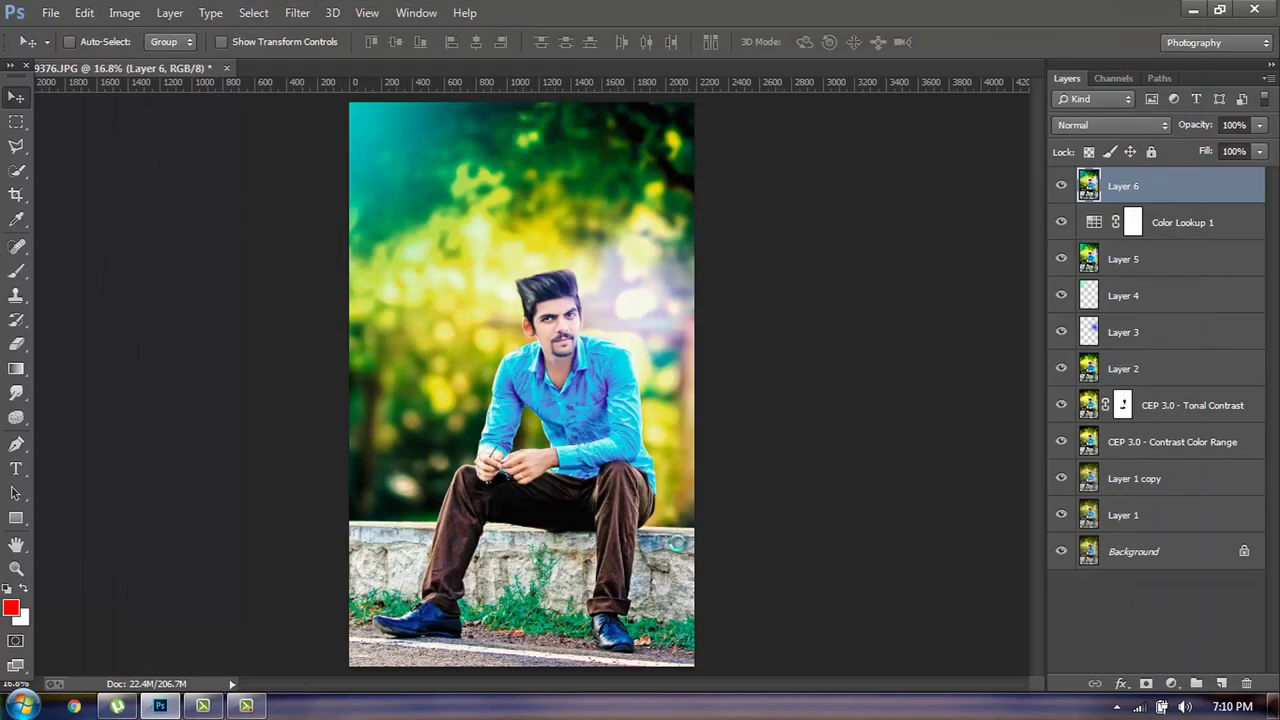
# Type 'SIDD PHOTOGRAPHY' in black above the man's head and move it left.
pyautogui.press('t')
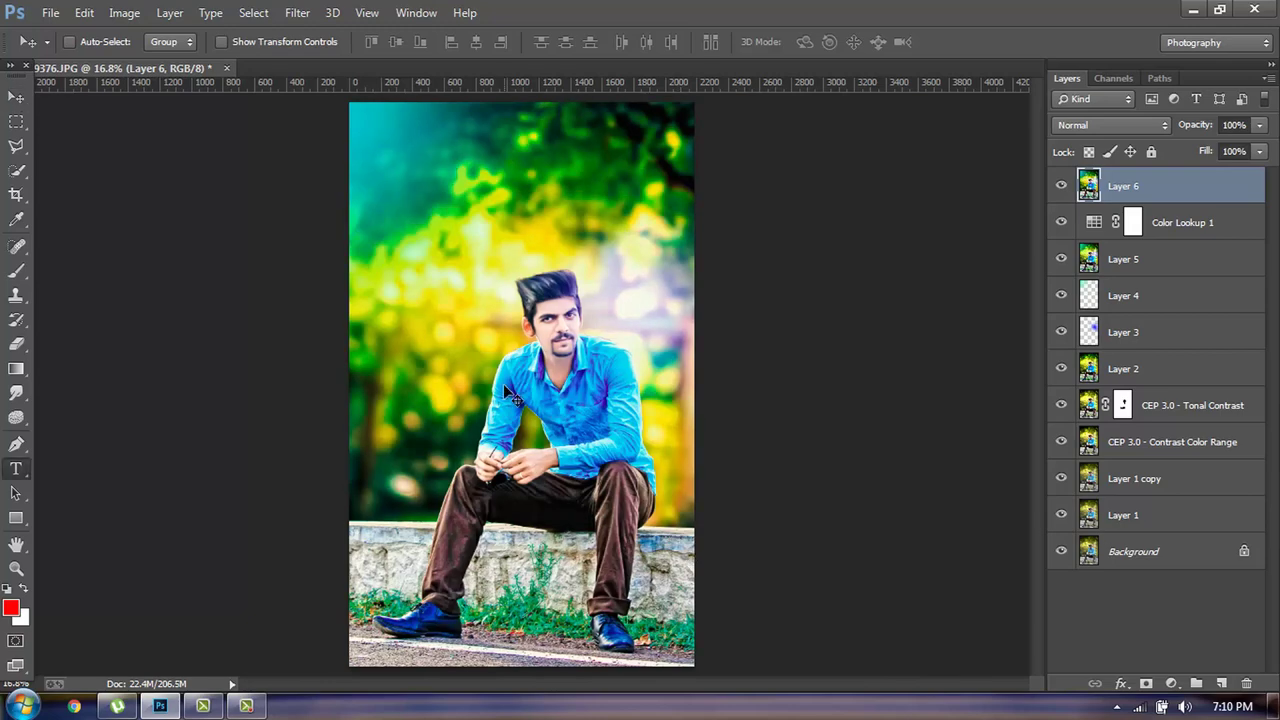
pyautogui.click(634, 41)
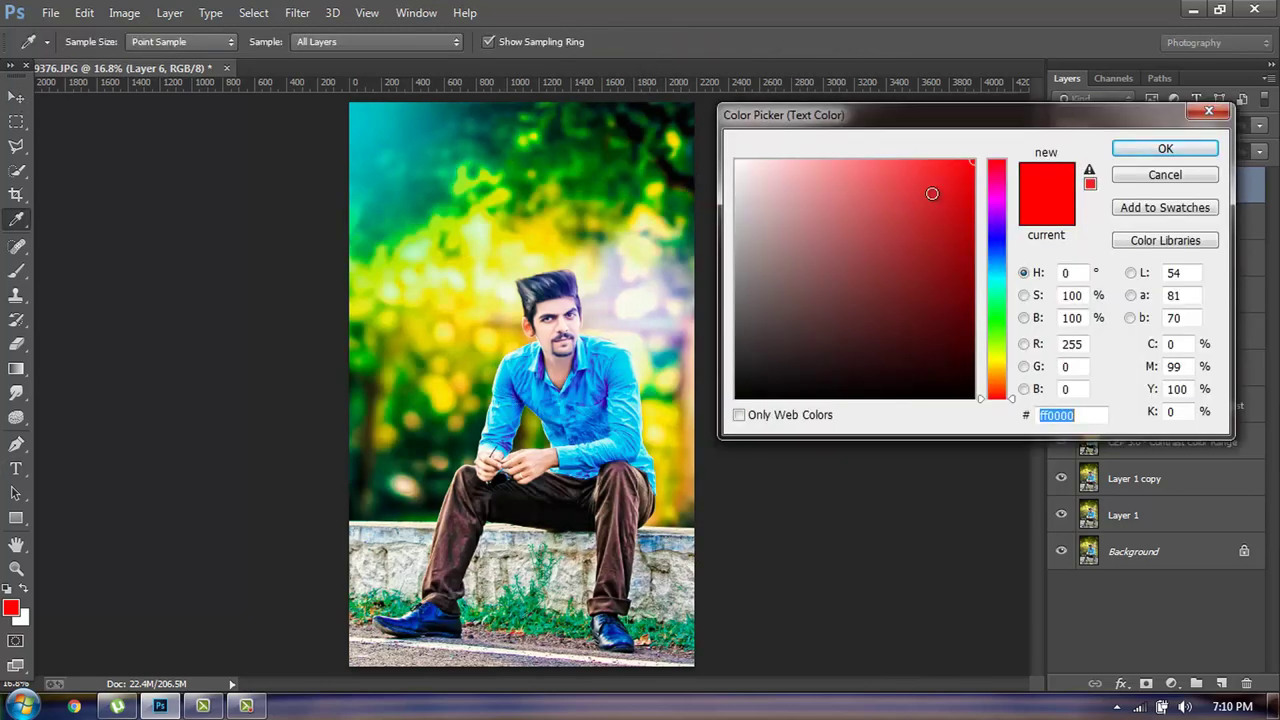
pyautogui.moveTo(932, 193)
pyautogui.mouseDown()
pyautogui.moveTo(736, 160)
pyautogui.moveTo(720, 440)
pyautogui.mouseUp()
pyautogui.click(1165, 148)
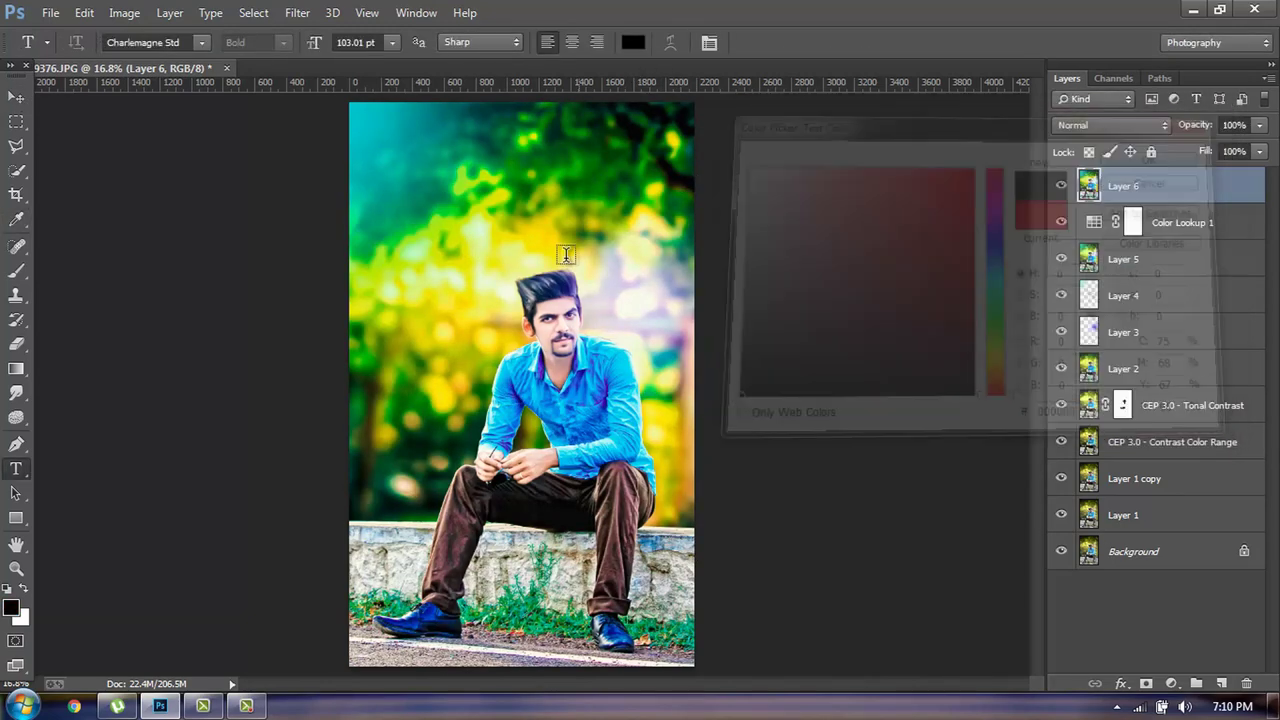
pyautogui.click(468, 240)
pyautogui.write('SIDD')
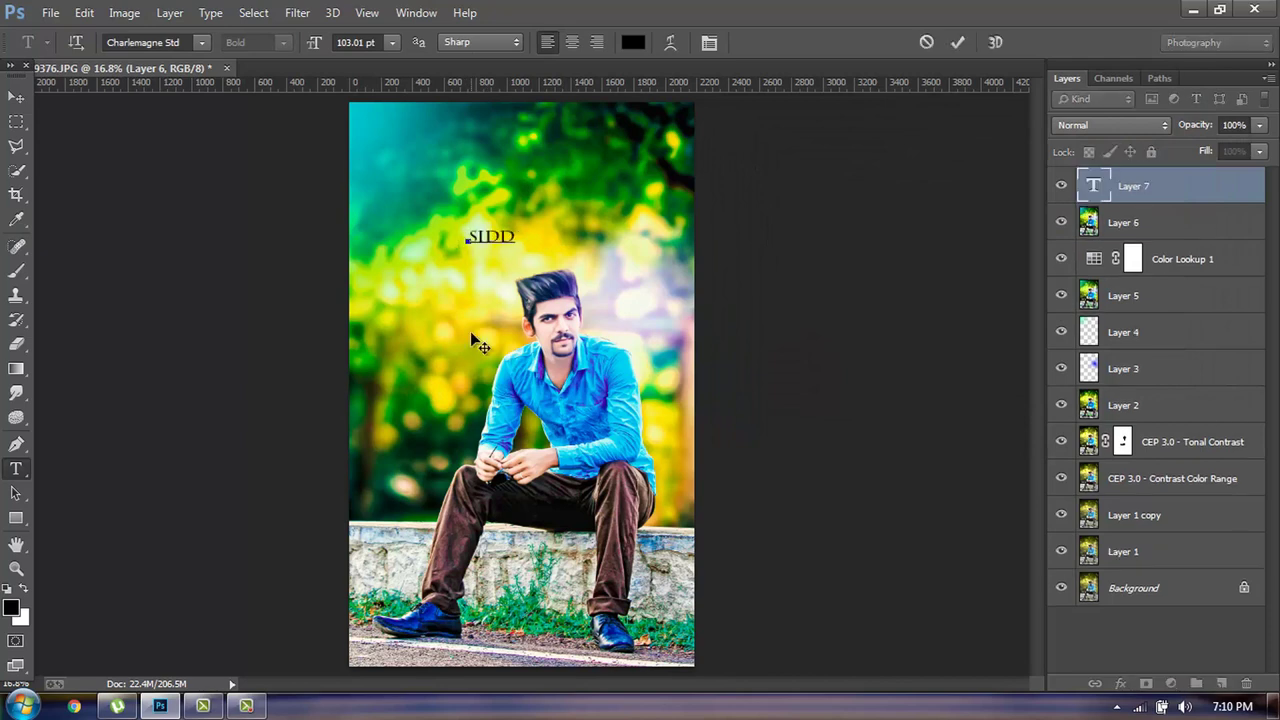
pyautogui.write(' PHOTOGRAPHY')
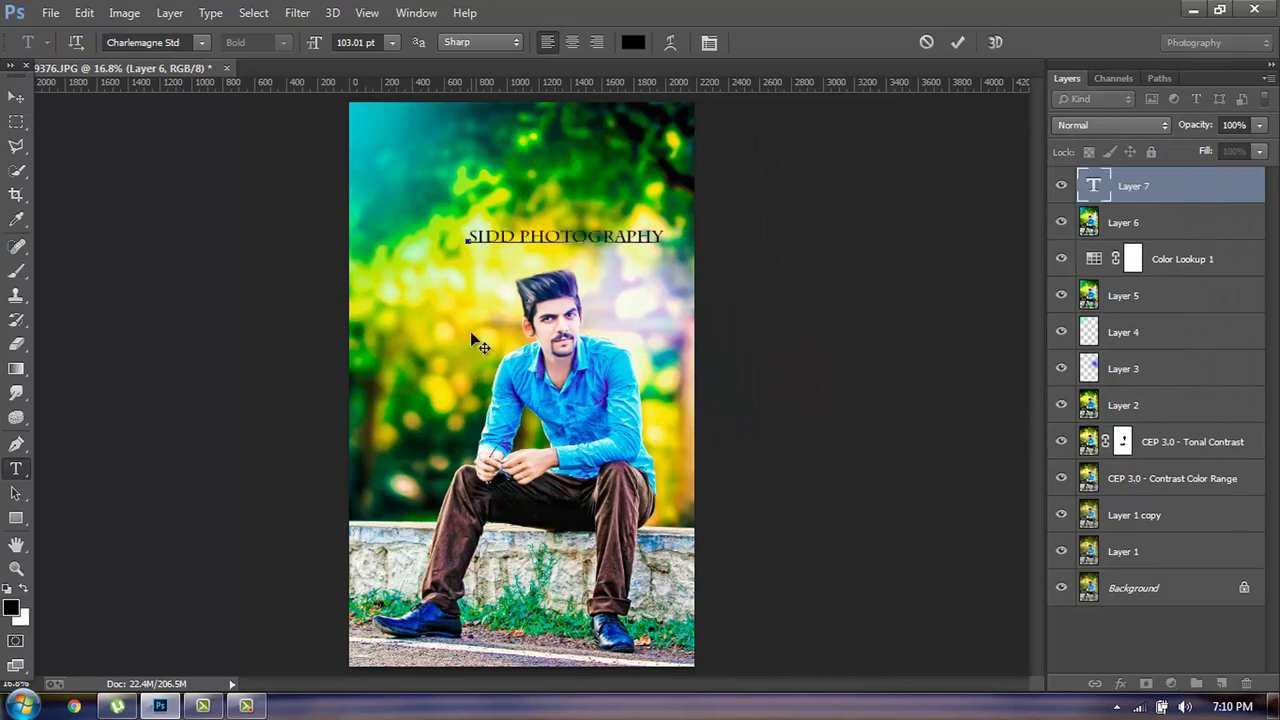
pyautogui.click(16, 97)
pyautogui.moveTo(565, 240)
pyautogui.mouseDown()
pyautogui.moveTo(576, 168)
pyautogui.moveTo(453, 191)
pyautogui.mouseUp()
# Break the title onto two lines, shrink it, and nudge it into the top-left corner.
pyautogui.press('t')
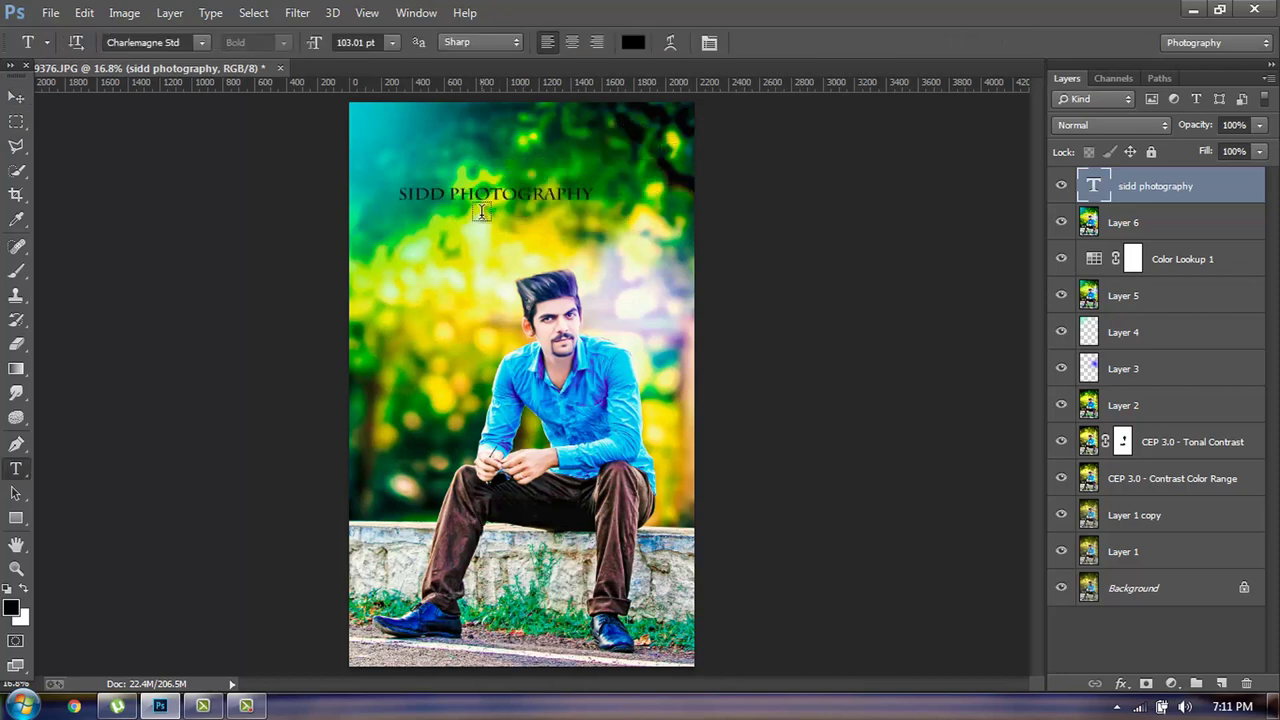
pyautogui.click(453, 191)
pyautogui.press('Return')
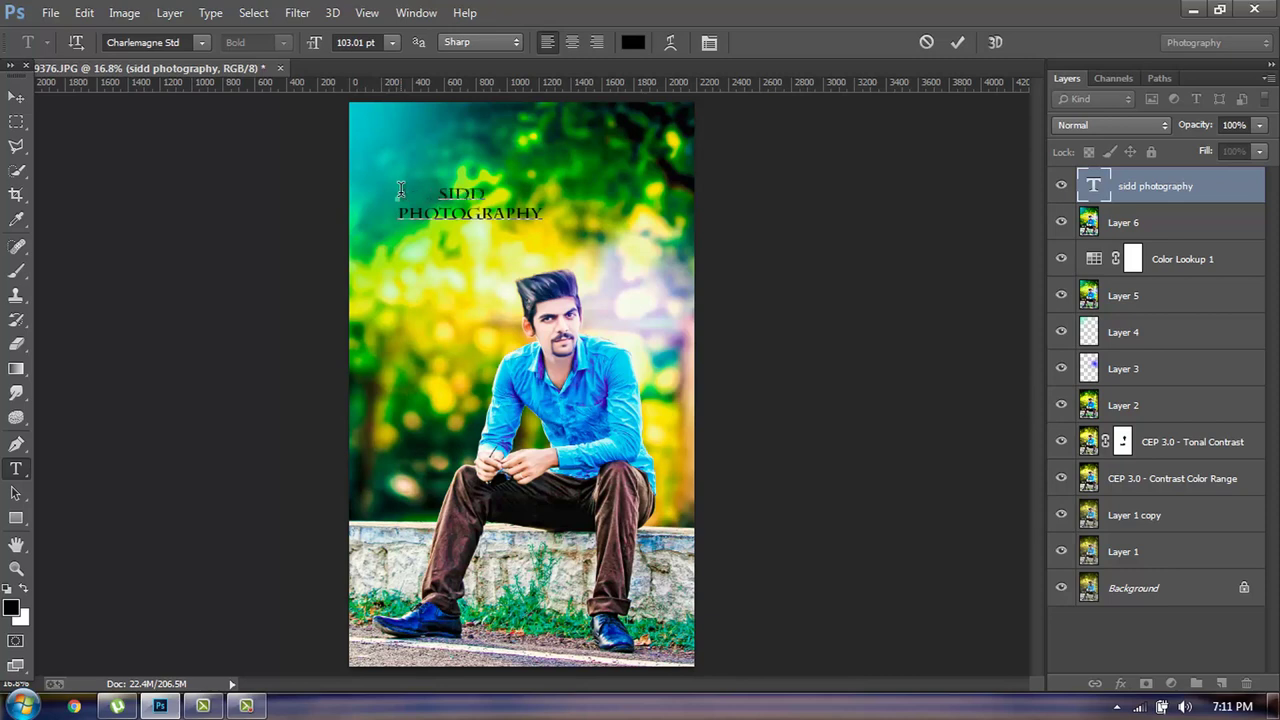
pyautogui.click(16, 96)
pyautogui.moveTo(486, 290); pyautogui.dragTo(455, 390)
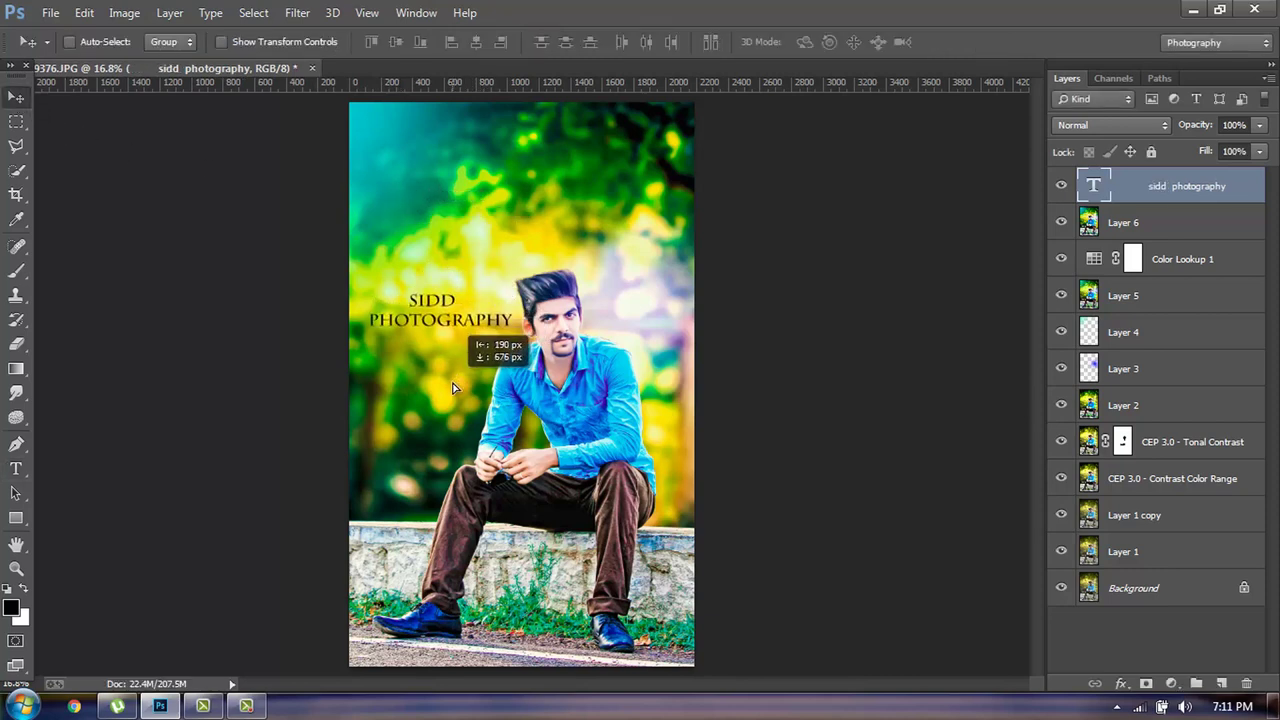
pyautogui.hotkey('ctrl', 't')
pyautogui.moveTo(513, 328)
pyautogui.mouseDown()
pyautogui.moveTo(470, 318)
pyautogui.moveTo(432, 124)
pyautogui.mouseUp()
pyautogui.press('Return')
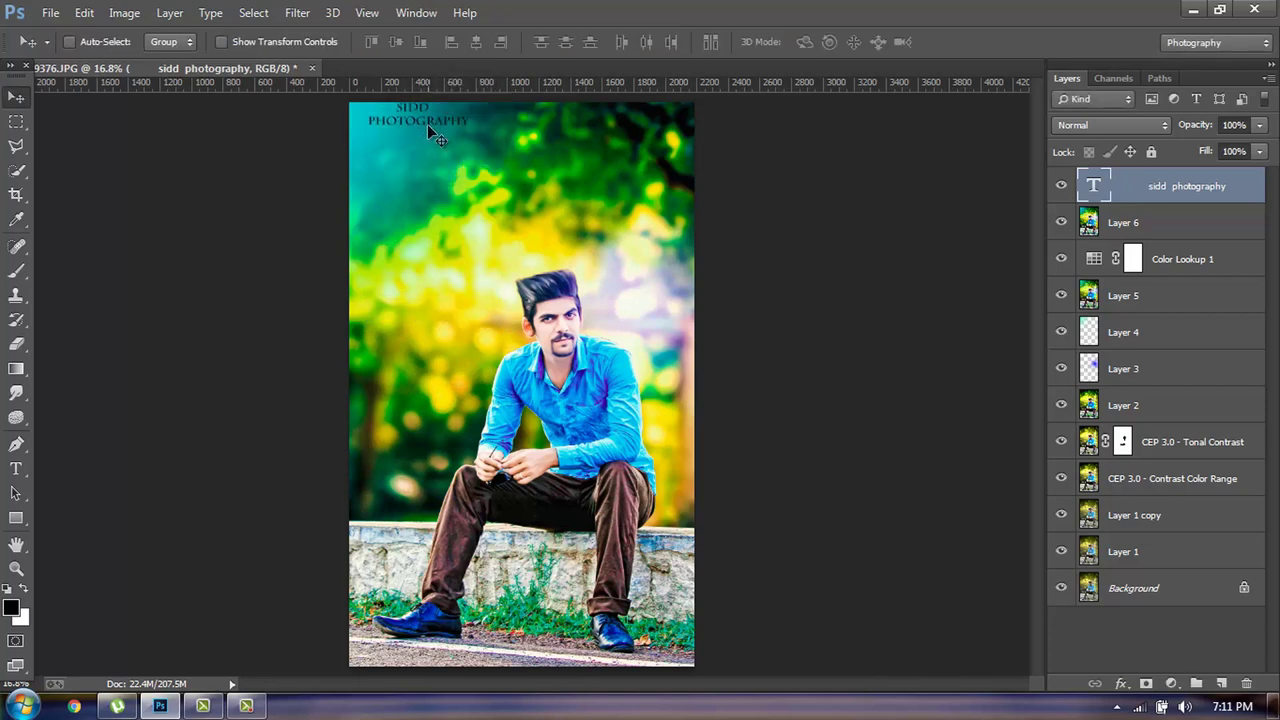
pyautogui.hotkey('shift', 'Down')
pyautogui.hotkey('shift', 'Down')
pyautogui.hotkey('shift', 'Down')
pyautogui.hotkey('shift', 'Left')
pyautogui.hotkey('shift', 'Left')
pyautogui.hotkey('shift', 'Left')
pyautogui.hotkey('shift', 'Left')
pyautogui.hotkey('shift', 'Left')
pyautogui.hotkey('shift', 'Left')
# Stamp the visible layers and save the image as a JPEG named 'sidd'.
pyautogui.hotkey('ctrl', 'alt', 'shift', 'e')
pyautogui.click(50, 12)
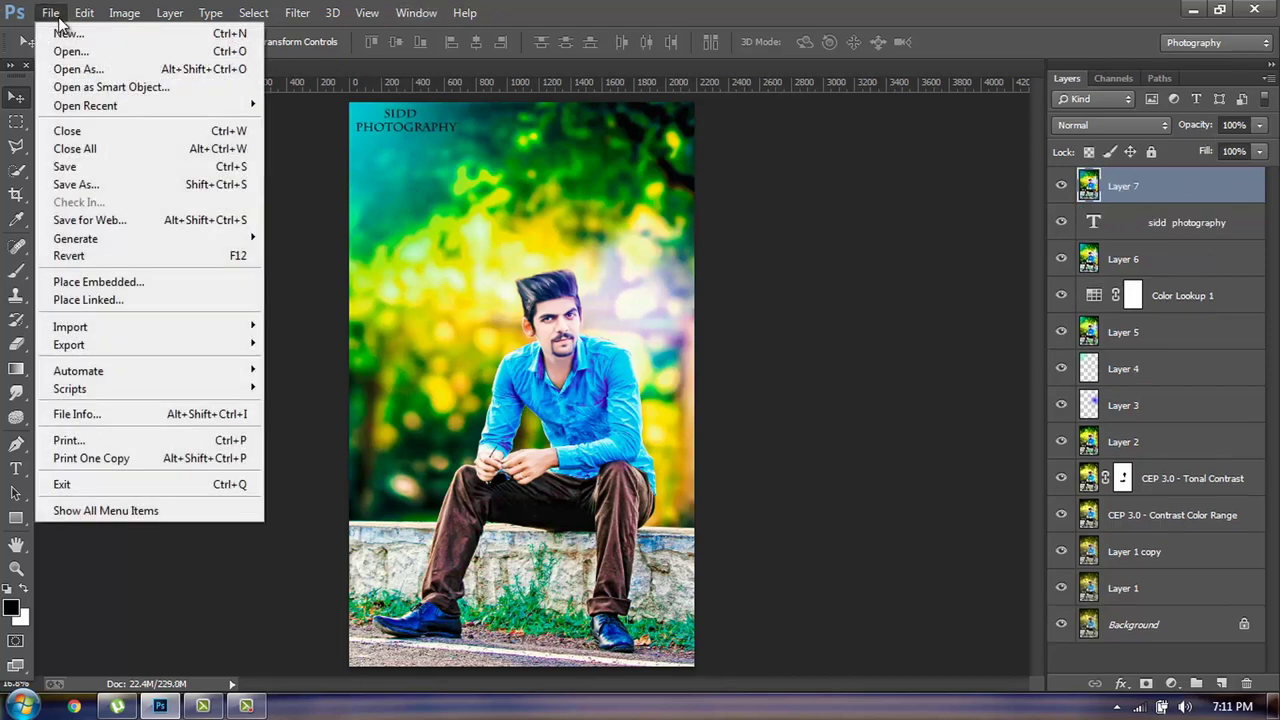
pyautogui.click(100, 180)
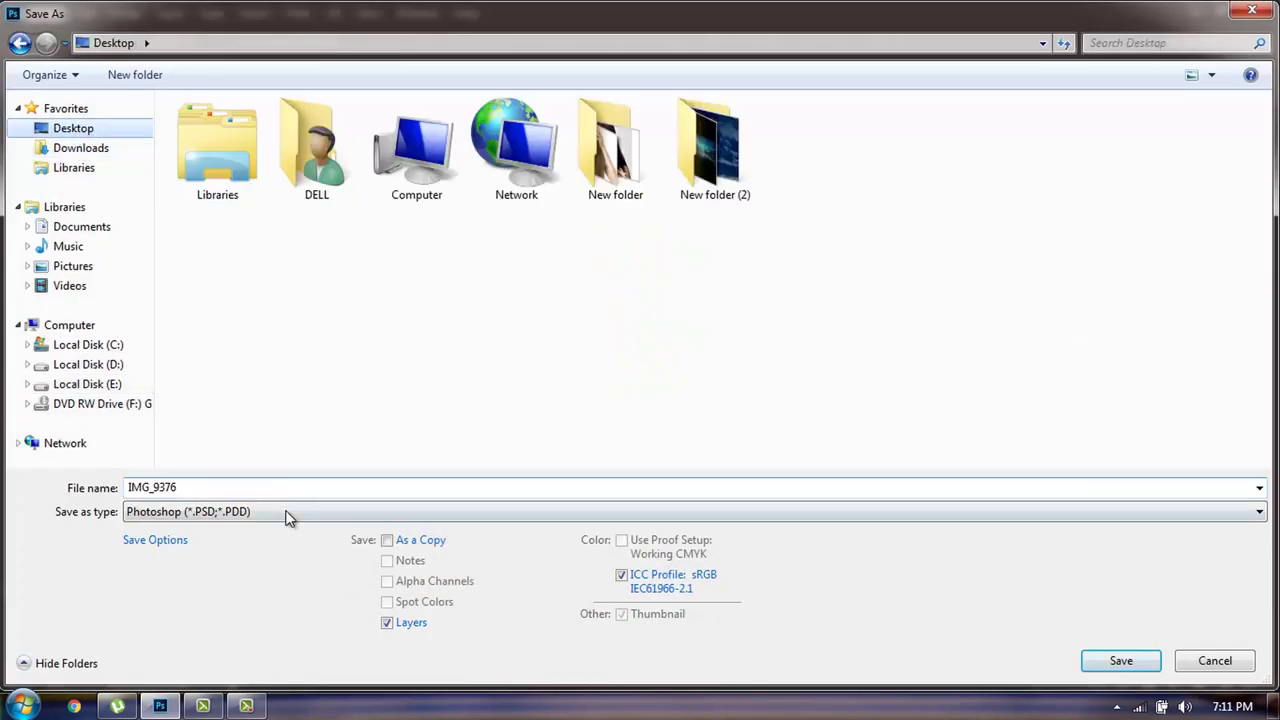
pyautogui.doubleClick(285, 485)
pyautogui.write('sidd')
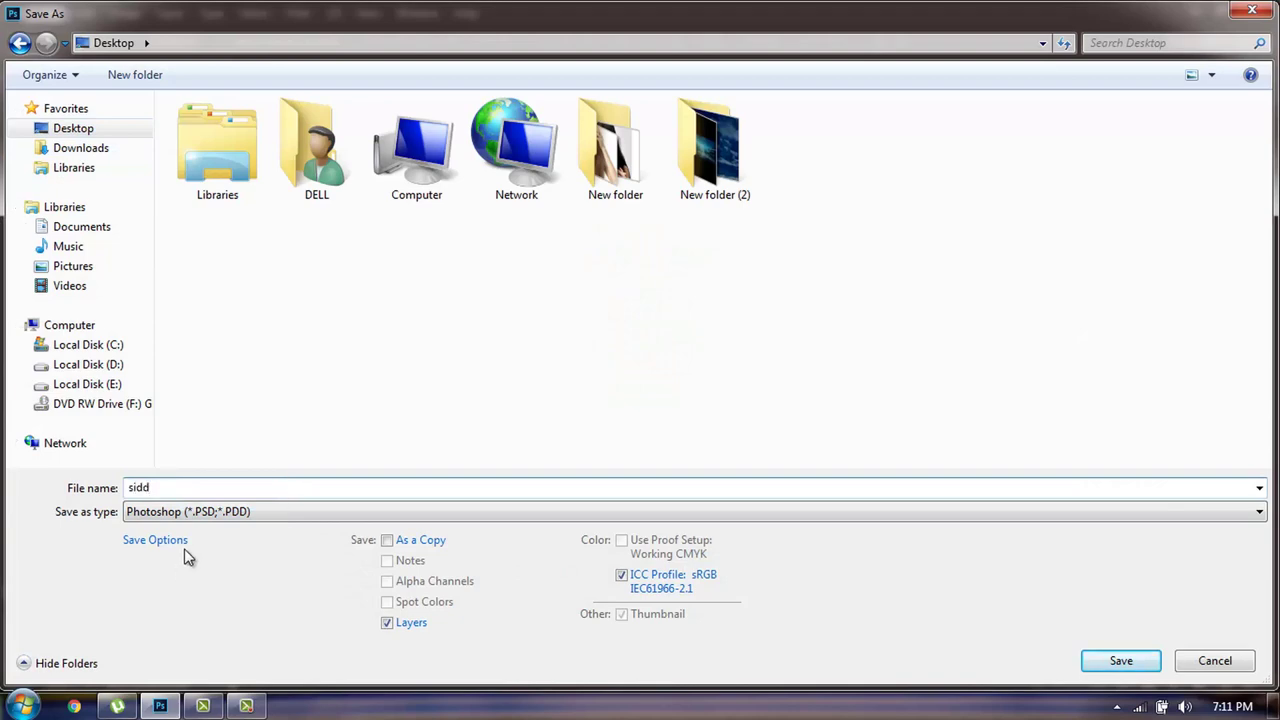
pyautogui.click(190, 511)
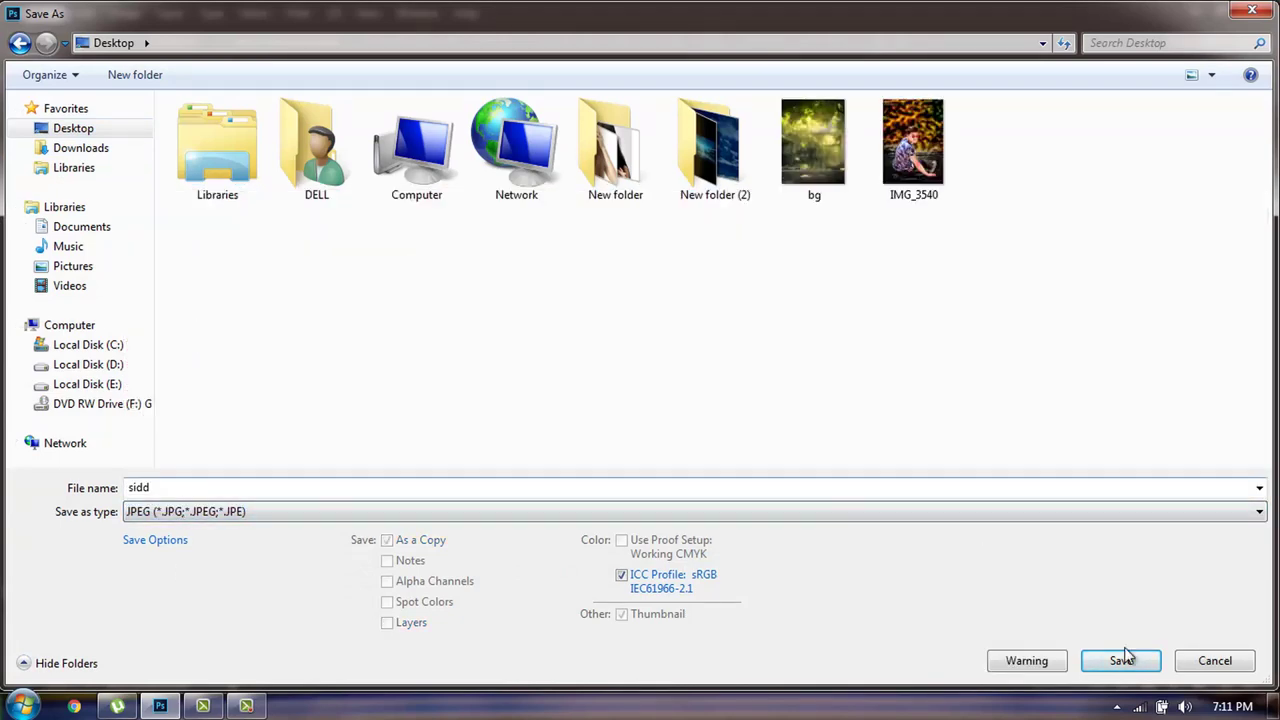
pyautogui.click(1122, 658)
pyautogui.click(763, 177)
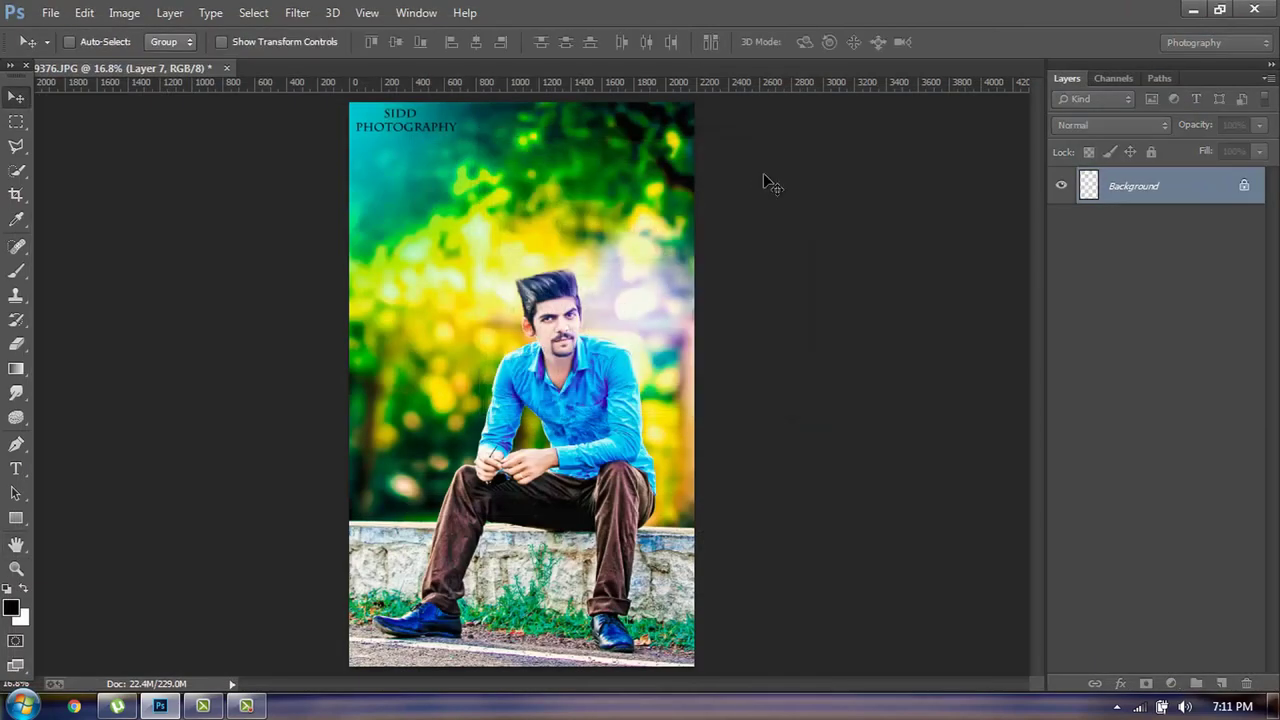